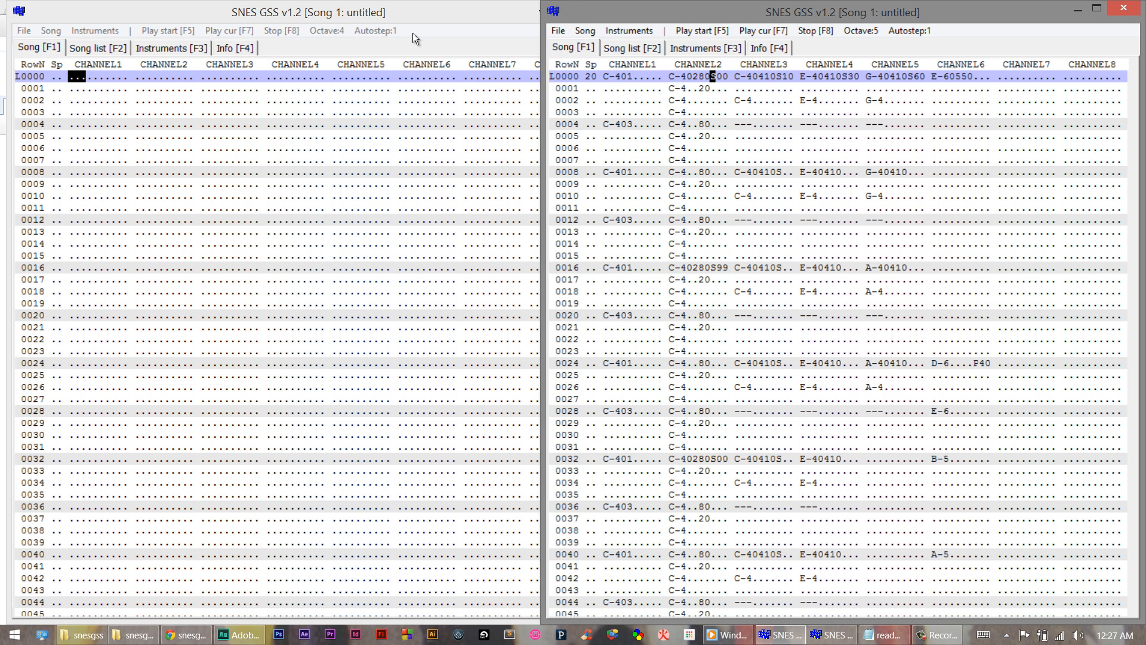
Step: Switch to the empty song's instrument editor and widen its window enough to show the full instrument list
left_click(438, 37)
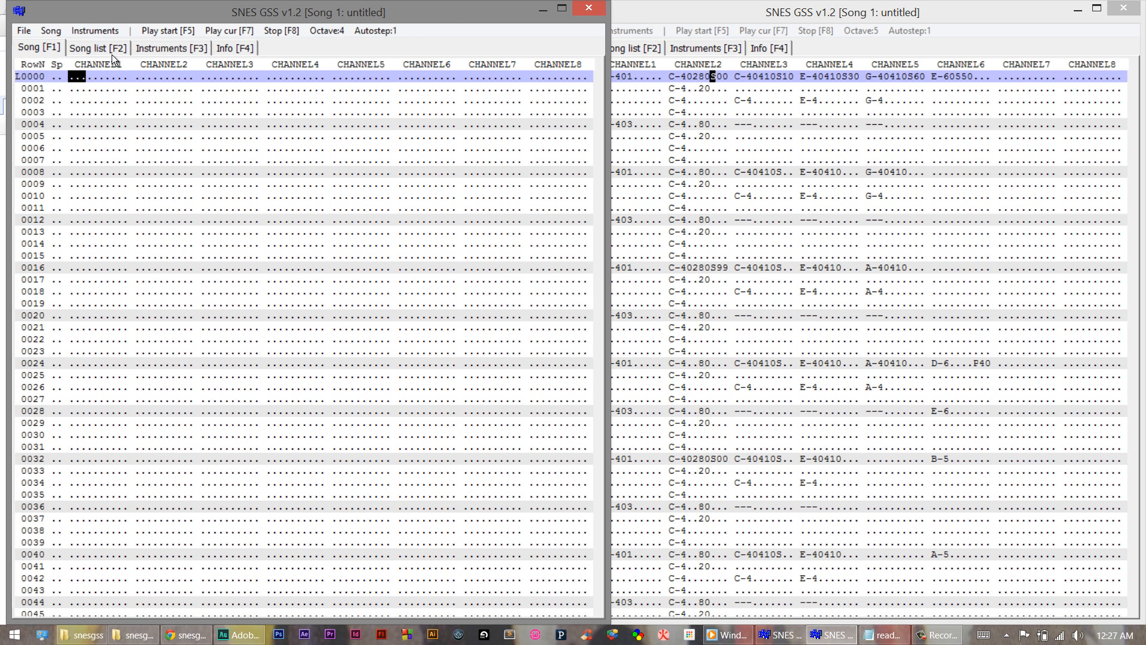
left_click(171, 48)
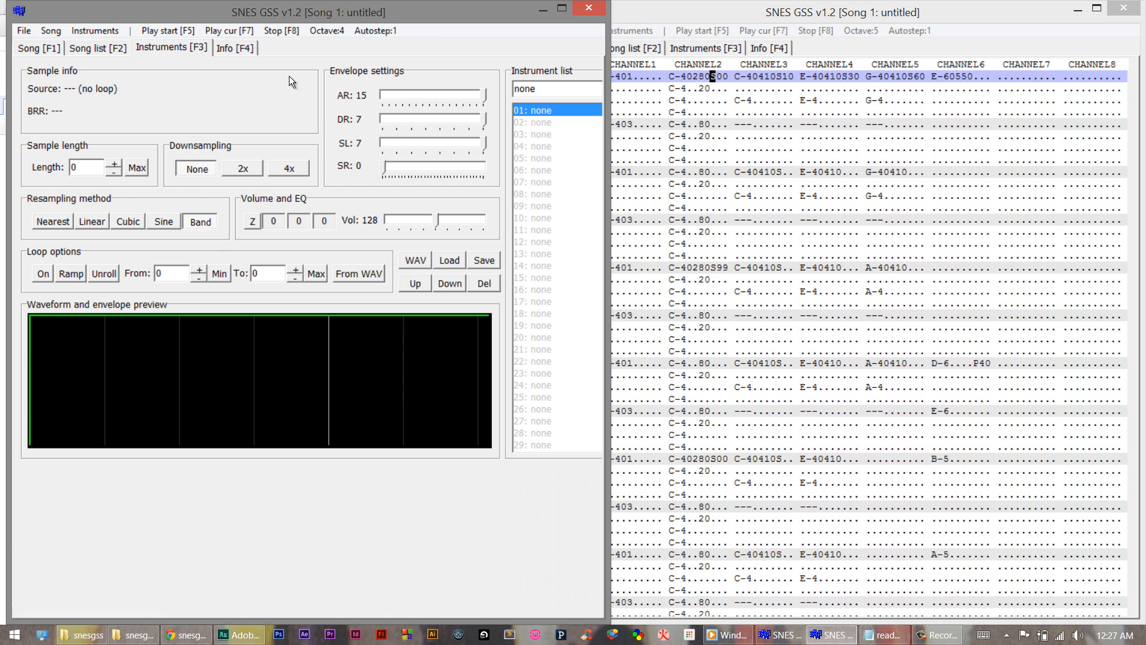
left_click_drag(603, 56, 724, 58)
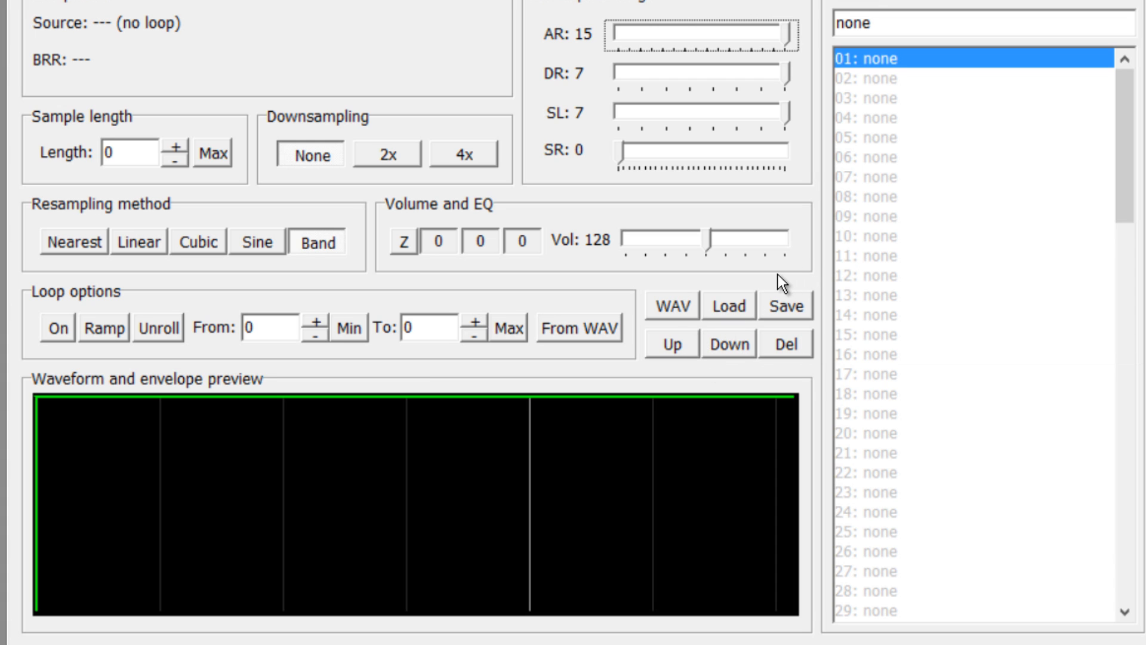
Step: Start loading a WAV sample for instrument 01 and browse to the _PROJECTS folder inside Documents
left_click(686, 307)
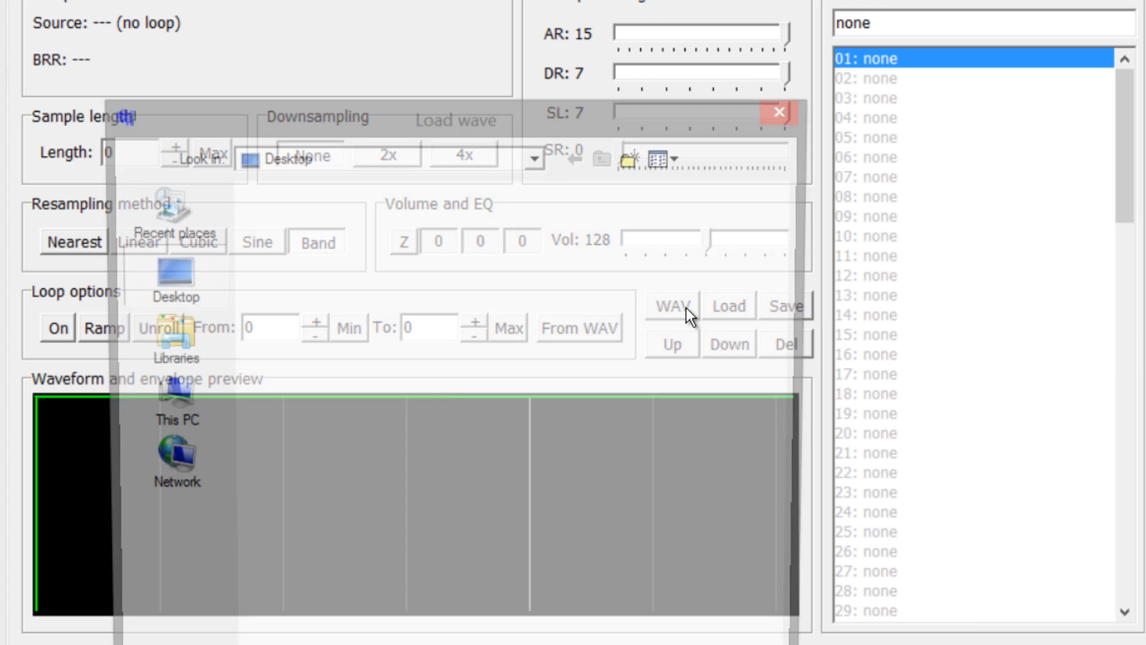
double_click(371, 288)
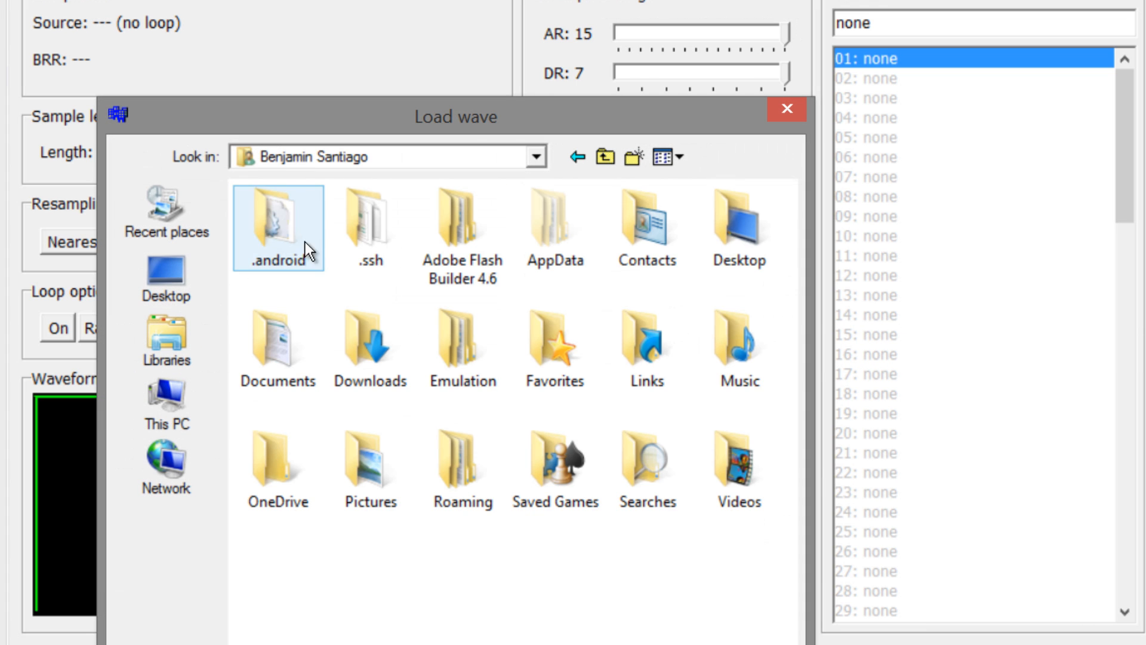
double_click(306, 345)
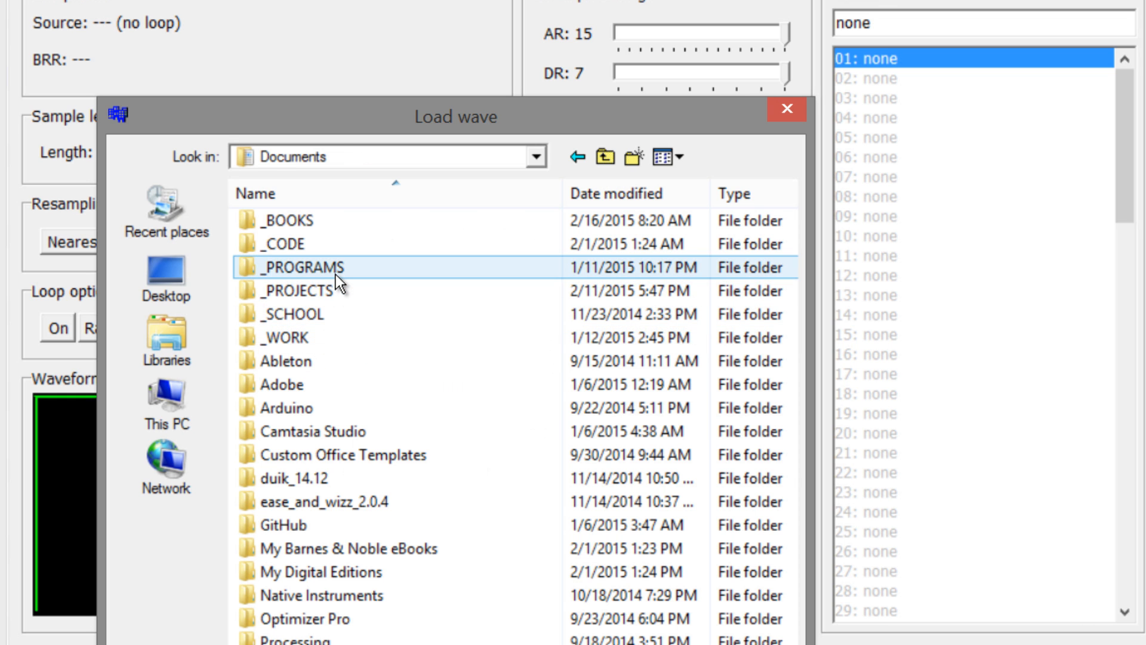
double_click(334, 270)
key("BackSpace")
double_click(298, 290)
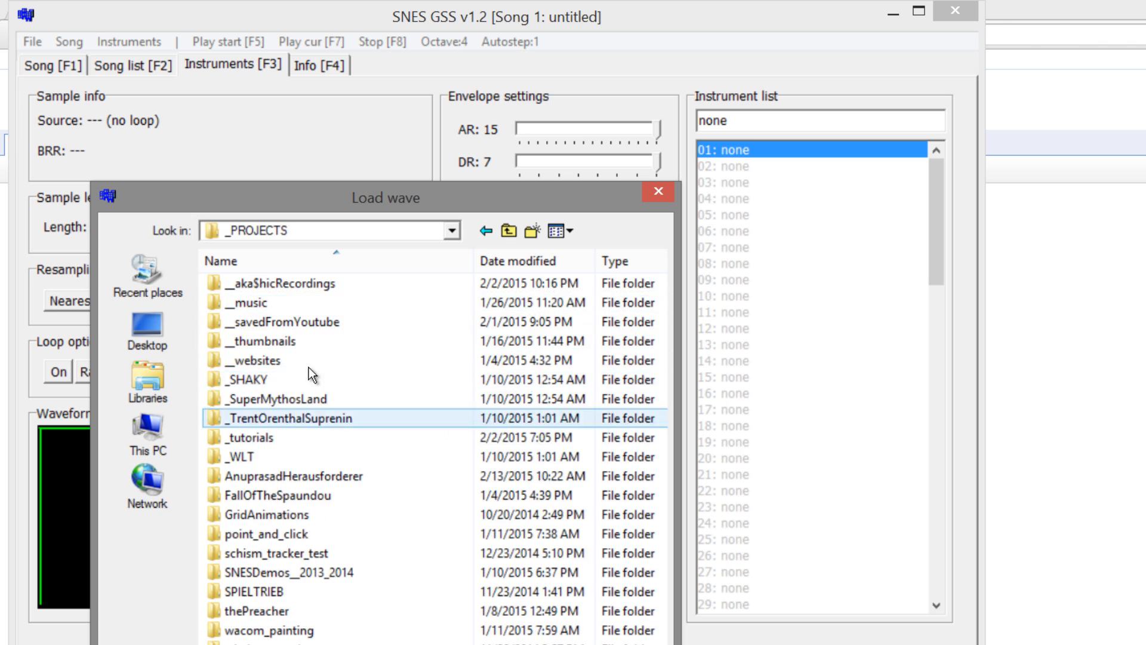
double_click(311, 379)
Step: Look through the loaded bass, hihat, snare, brass and organ instruments and their sample information
left_click(740, 182)
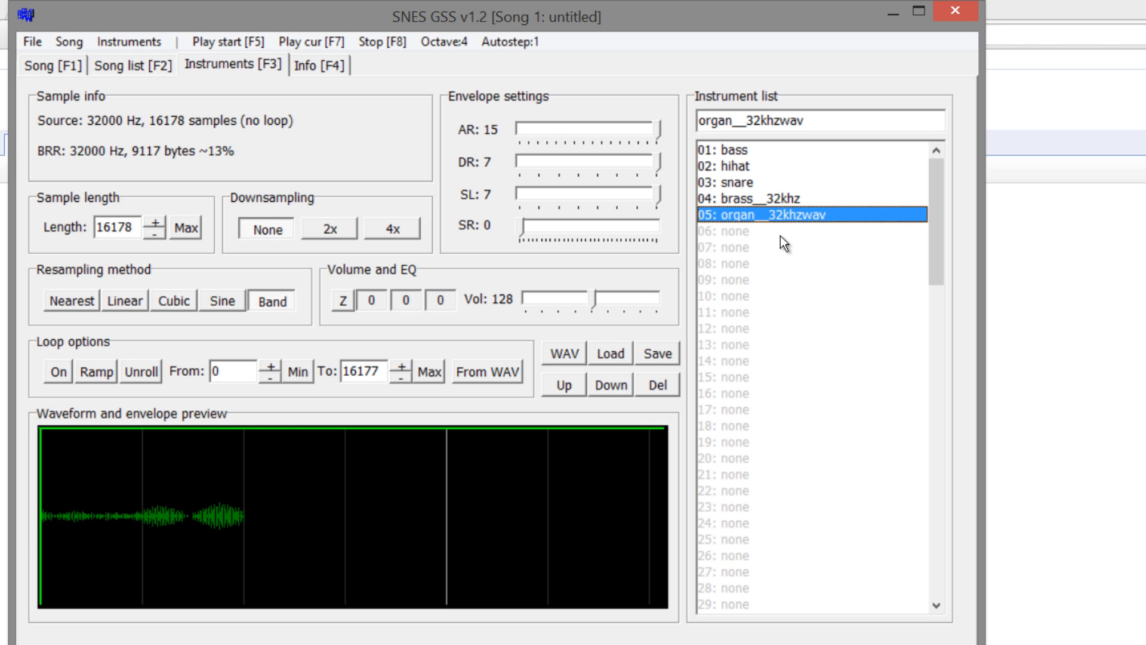
left_click(761, 166)
left_click(757, 150)
left_click(756, 181)
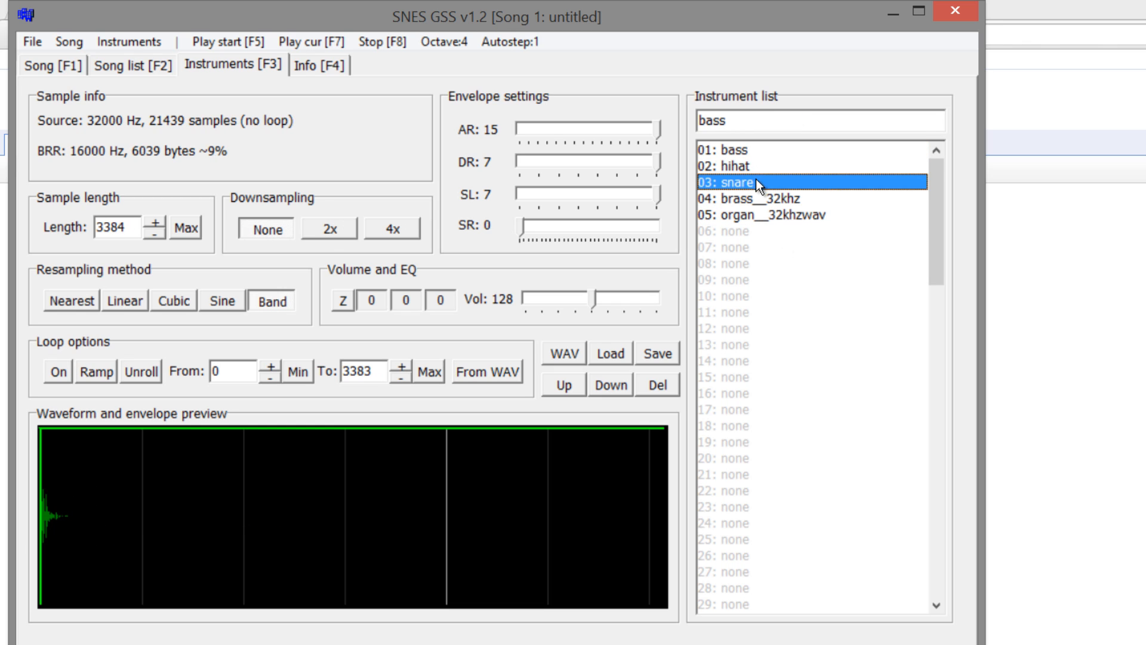
left_click(756, 198)
left_click(744, 230)
left_click(738, 149)
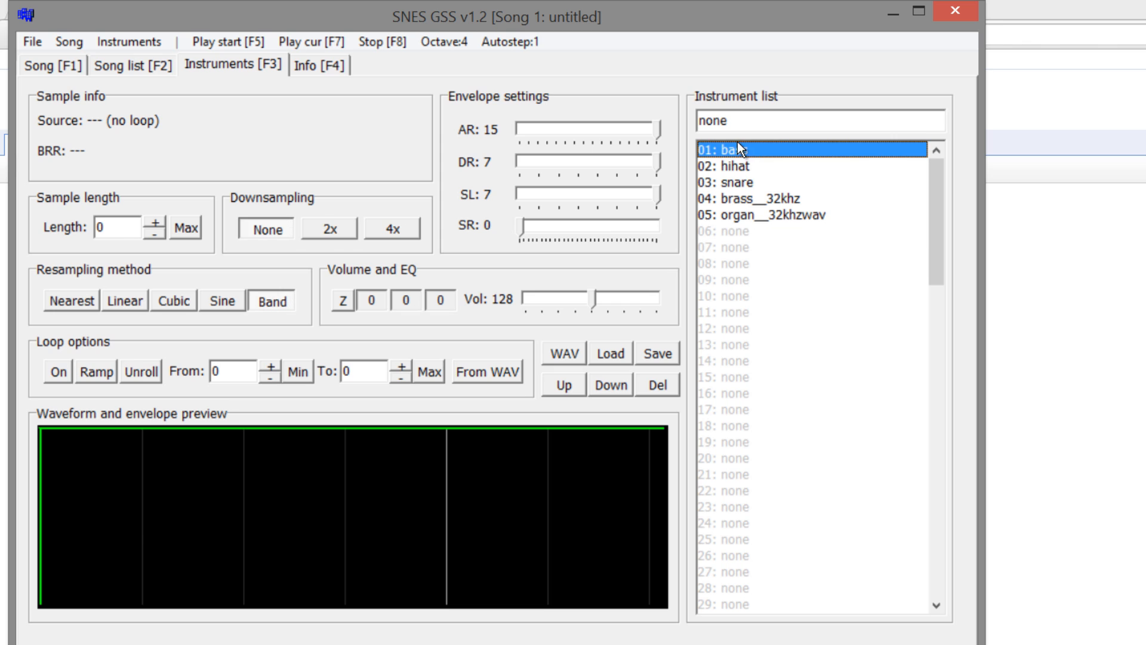
left_click(749, 170)
left_click(747, 179)
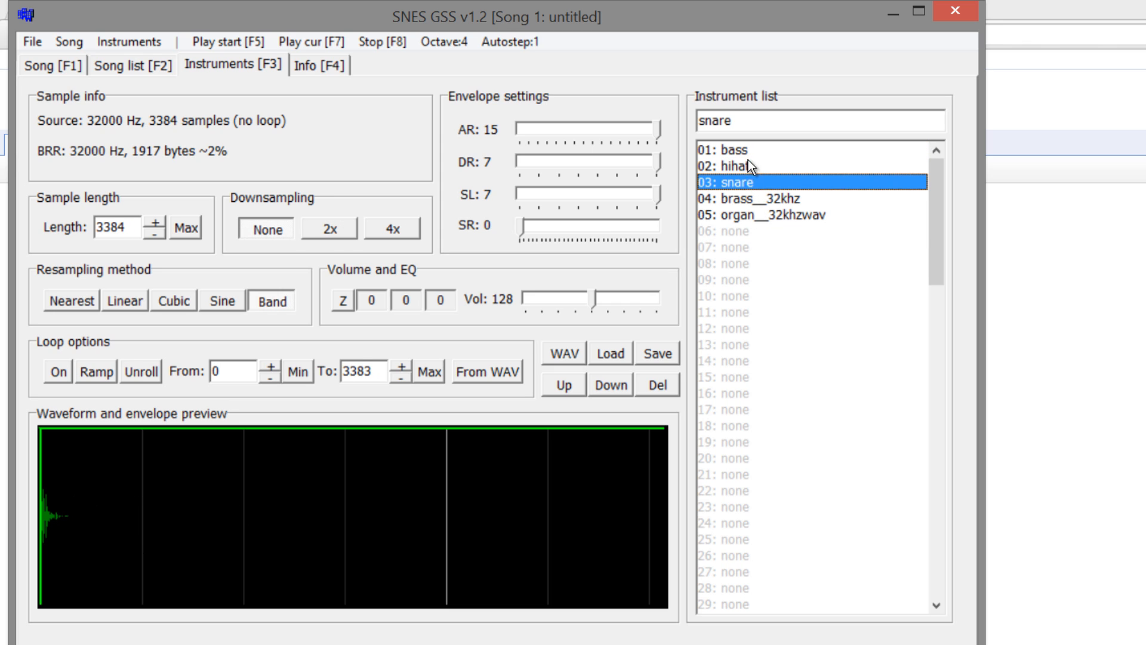
Step: Rename instrument 01 from bass to kick
left_click(749, 122)
double_click(750, 124)
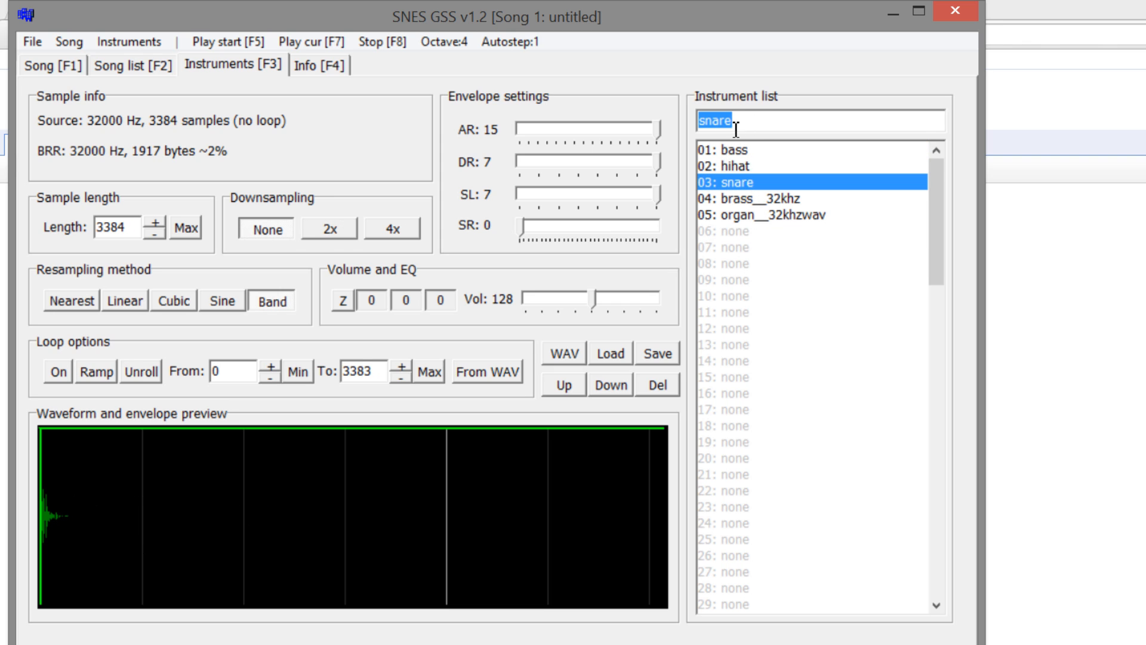
left_click(763, 149)
double_click(760, 127)
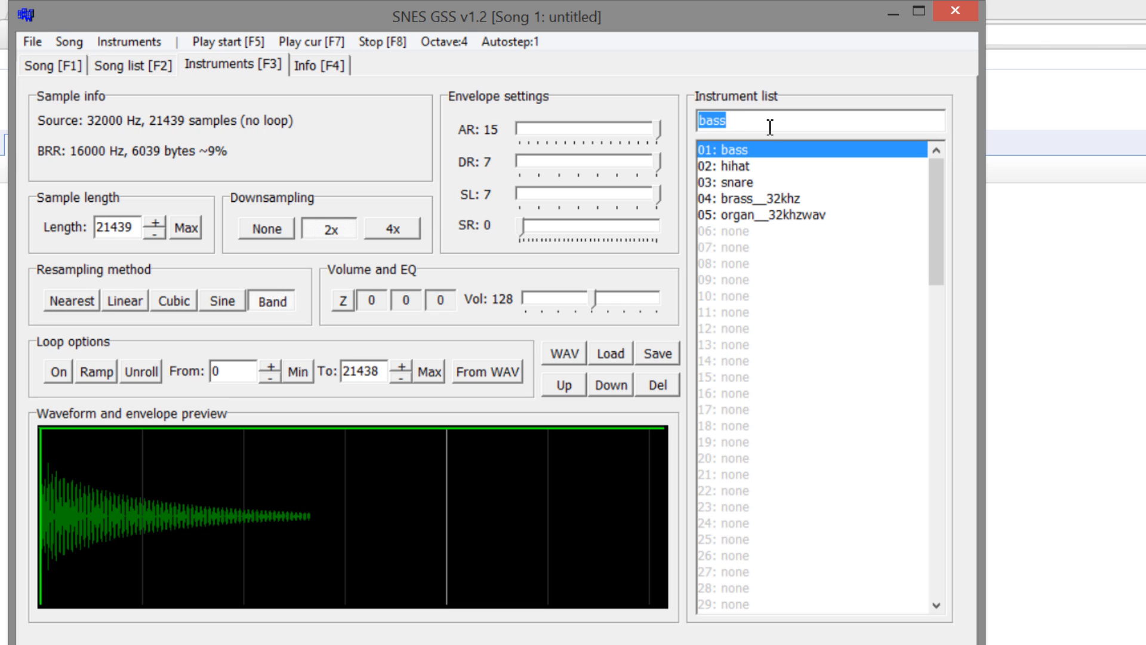
type("kick")
left_click(833, 161)
left_click(834, 152)
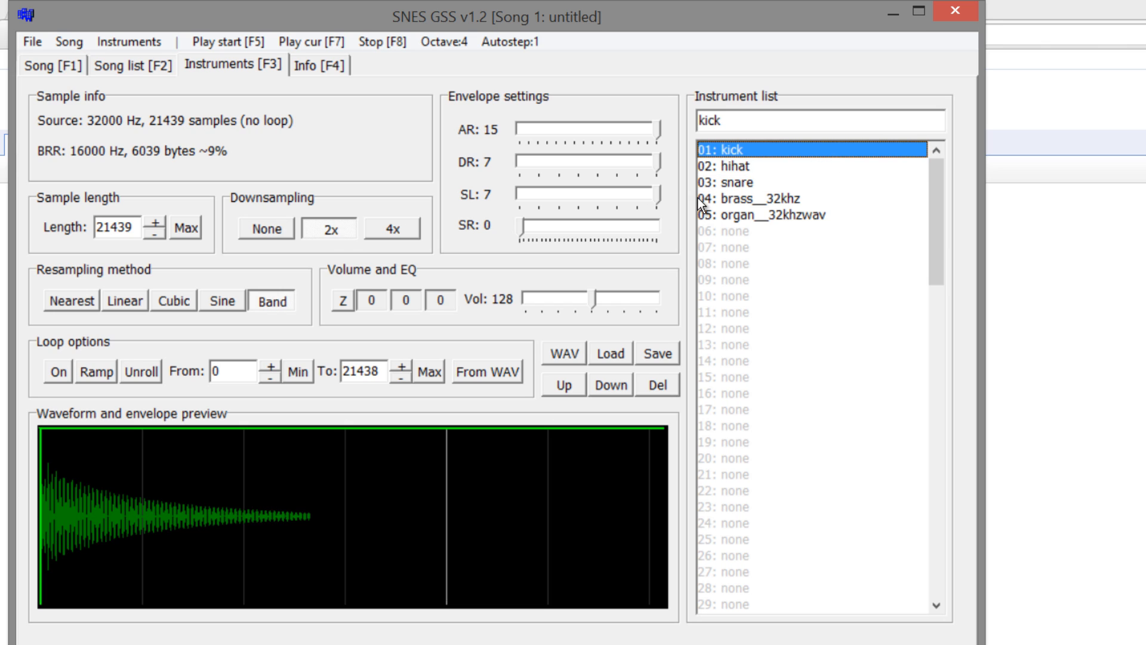
Step: Go through instruments 01 to 05 one by one, comparing their waveforms and downsampling settings
left_click(744, 167)
left_click(744, 185)
left_click(744, 149)
left_click(744, 166)
left_click(747, 183)
left_click(746, 199)
left_click(744, 216)
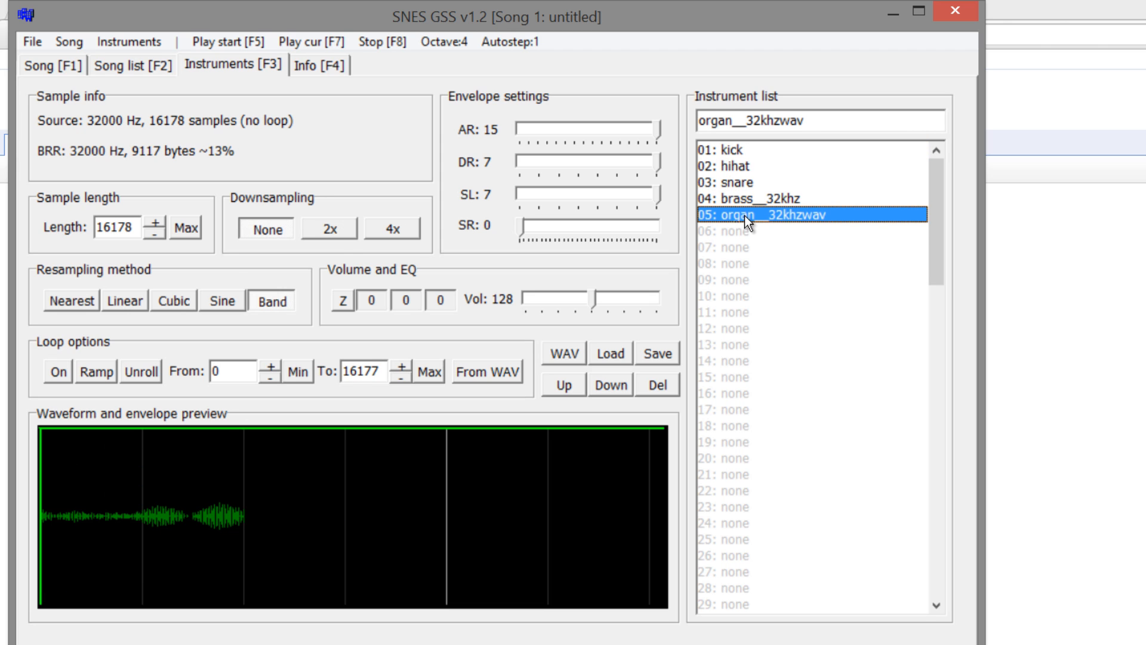
left_click(733, 150)
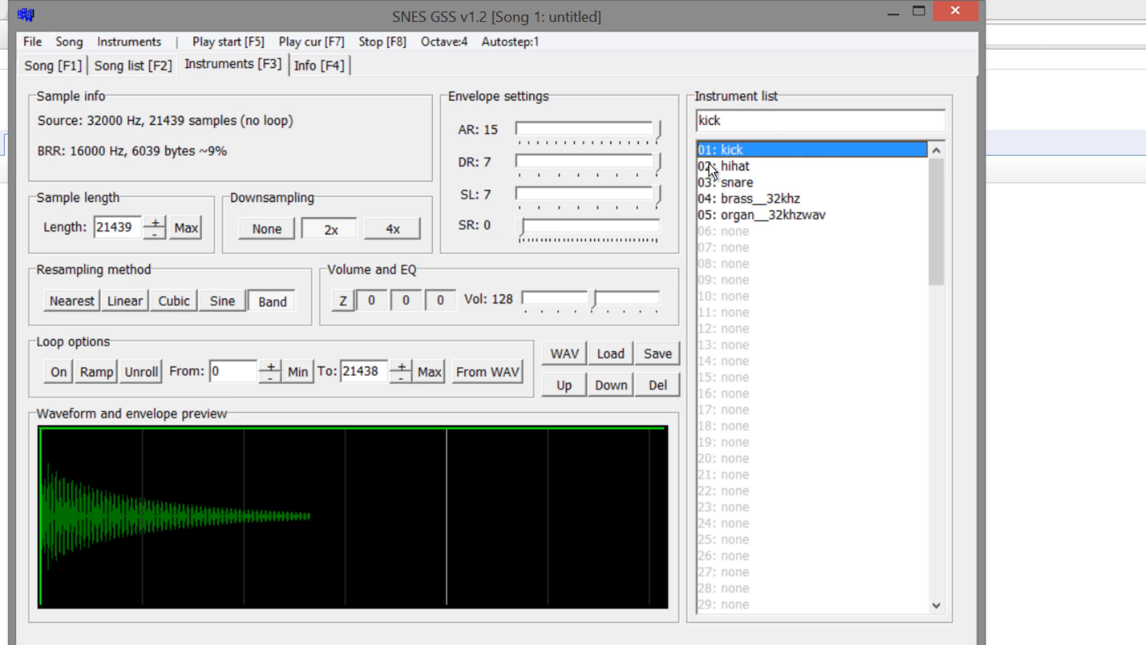
Step: Set the downsampling of the hihat and snare instruments to 2x
left_click(710, 165)
left_click(329, 230)
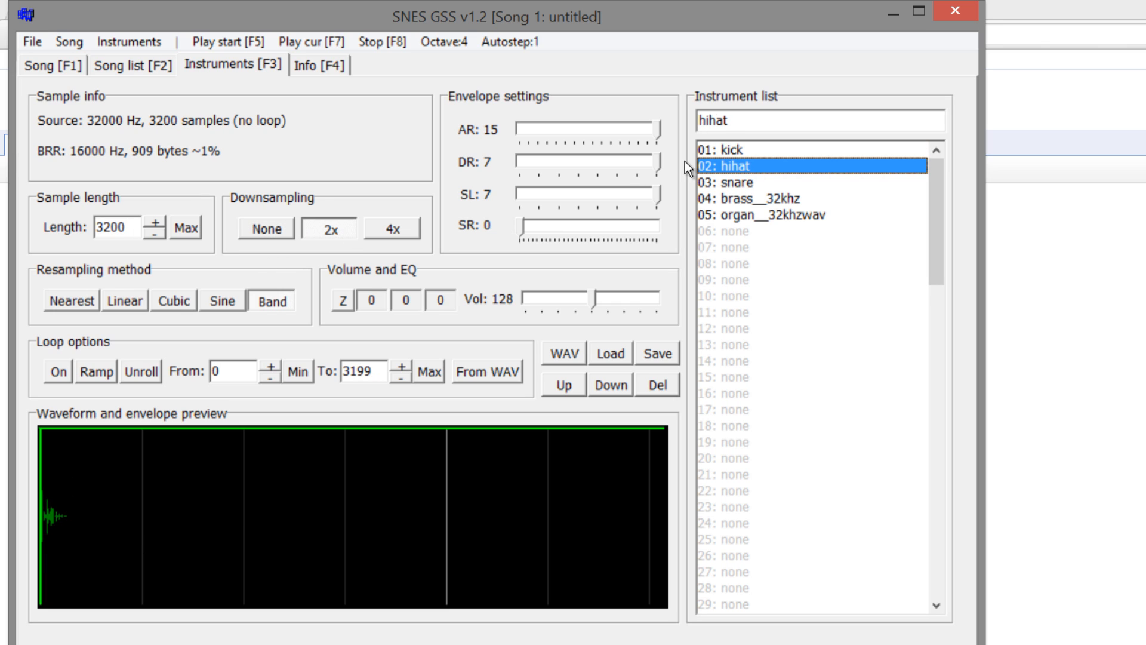
left_click(734, 182)
left_click(330, 232)
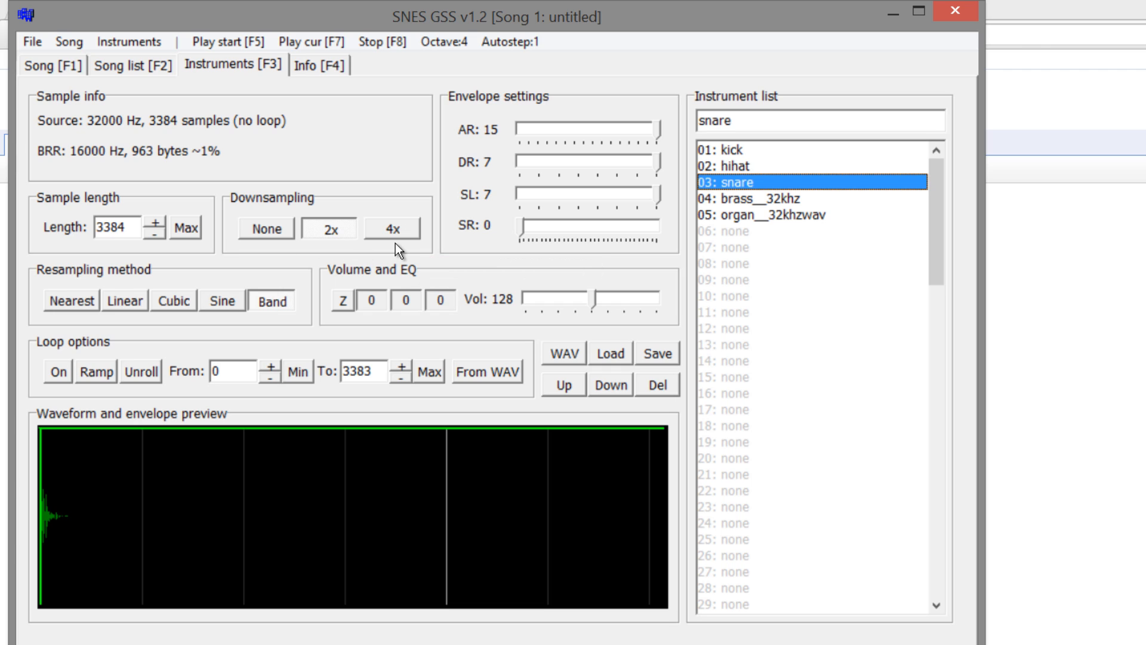
left_click(710, 168)
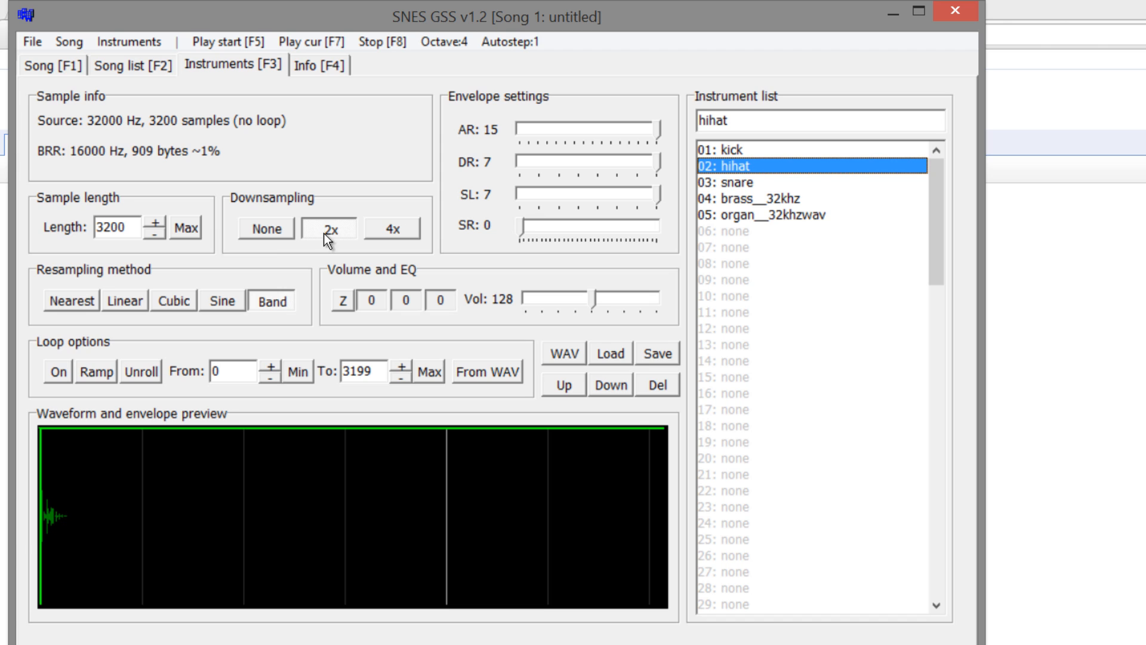
Step: Switch back and forth between the kick, hihat and snare instruments to compare the drum samples
left_click(772, 152)
left_click(765, 181)
left_click(762, 167)
left_click(756, 153)
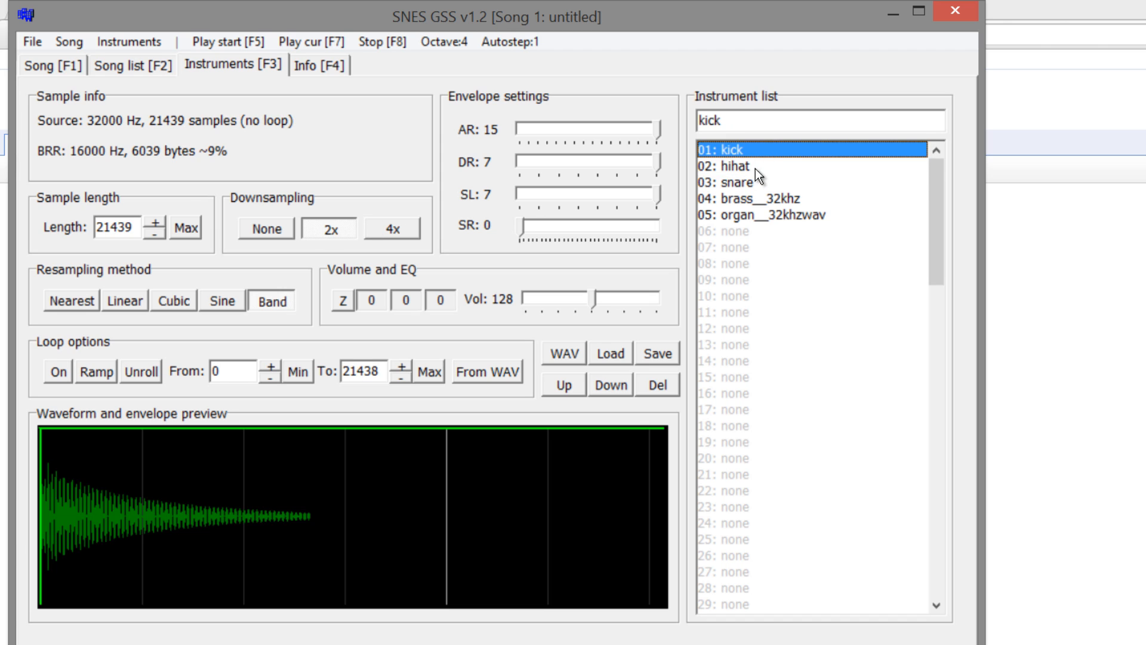
left_click(754, 180)
left_click(755, 169)
left_click(758, 155)
left_click(758, 181)
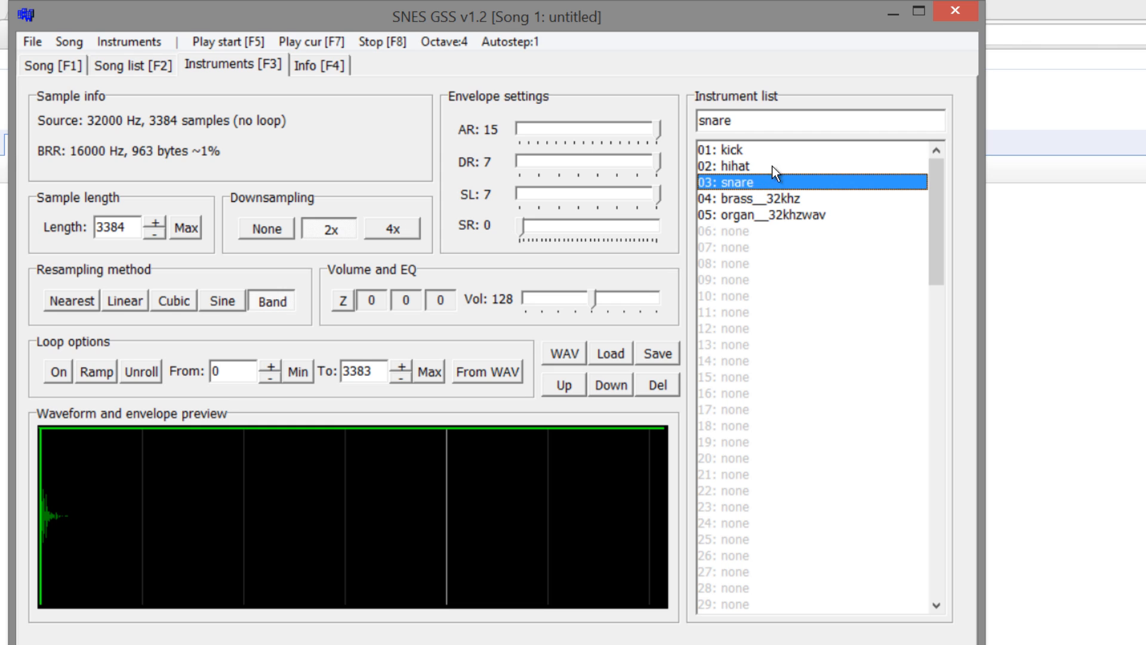
left_click(772, 166)
left_click(765, 151)
left_click(765, 167)
left_click(765, 181)
Step: Set the brass__32khz instrument's downsampling to 2x and turn looping on for the organ__32khzwav instrument
left_click(835, 202)
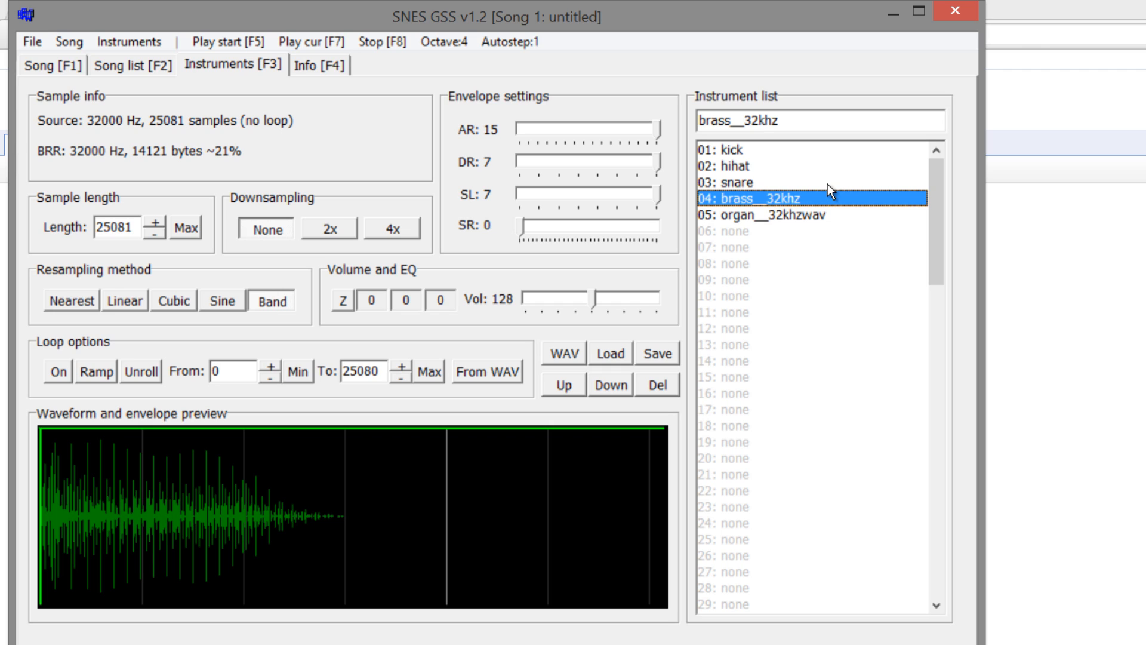
left_click(727, 212)
left_click(729, 197)
left_click(338, 232)
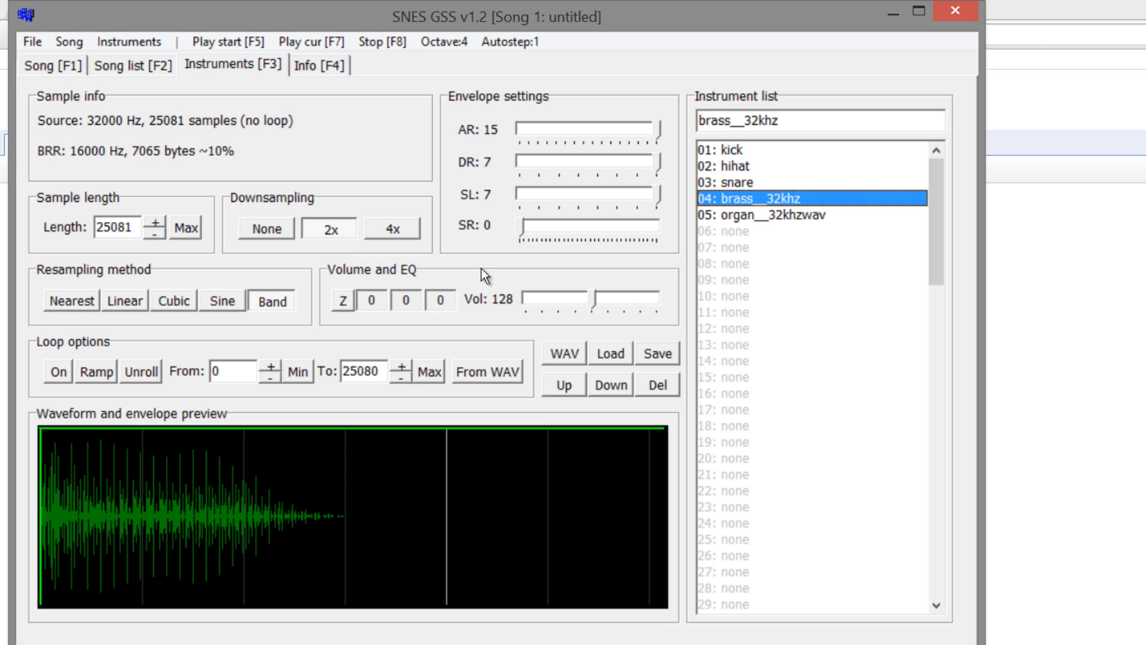
left_click(786, 217)
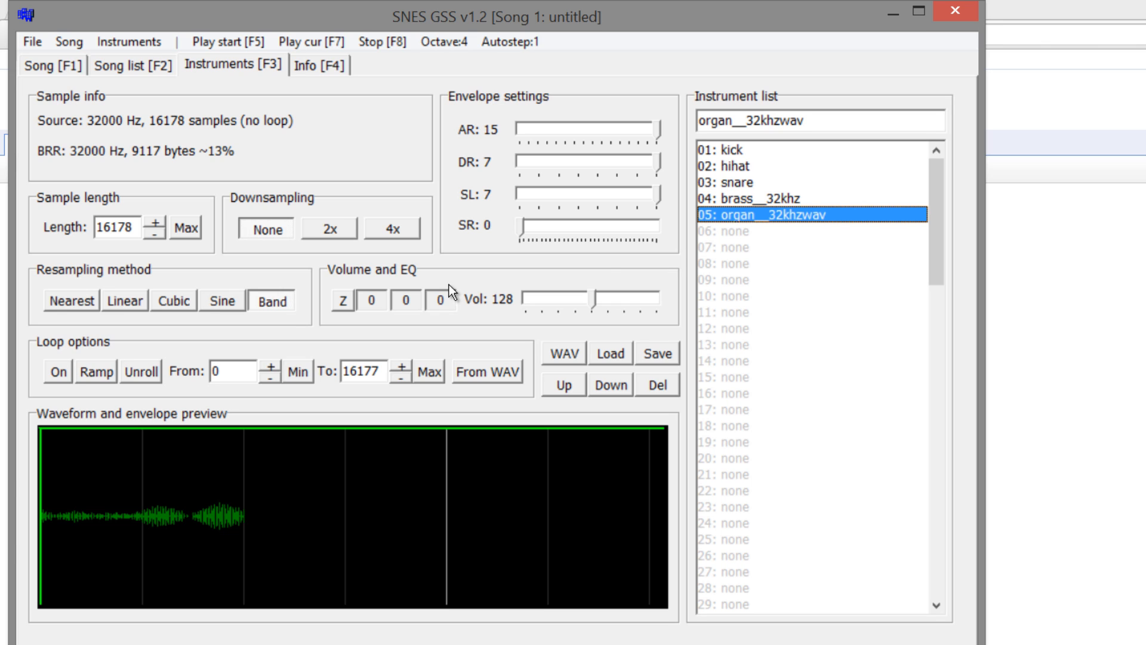
left_click(60, 373)
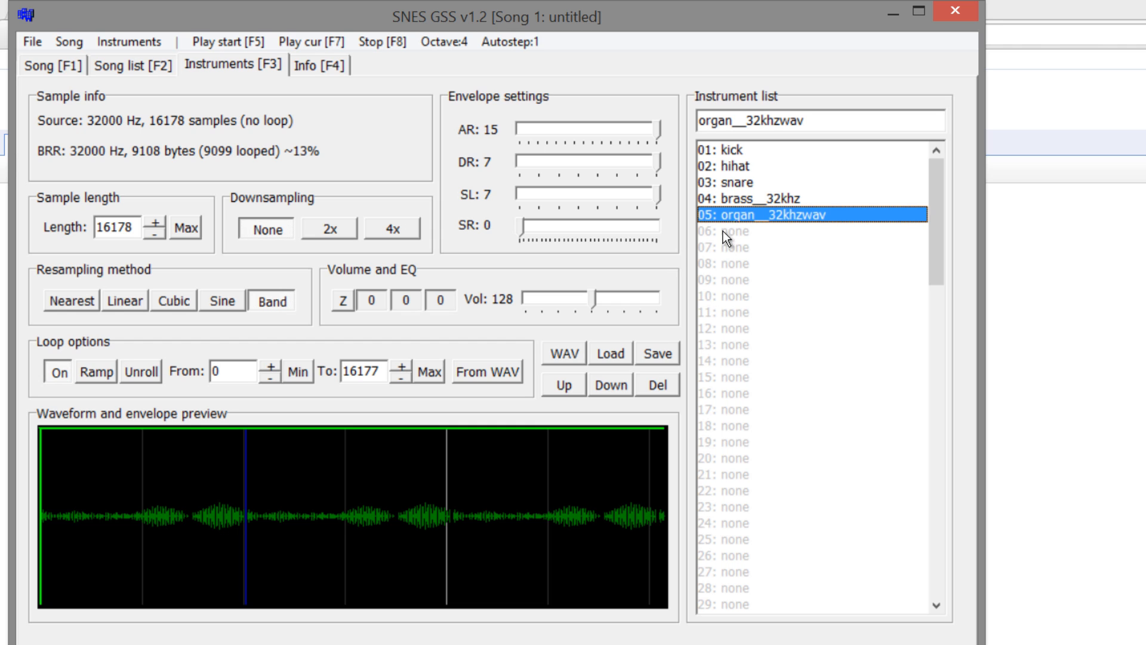
Step: Shape the brass__32khz instrument's envelope with AR 5, DR 2, SL 1 and SR 18
left_click(728, 192)
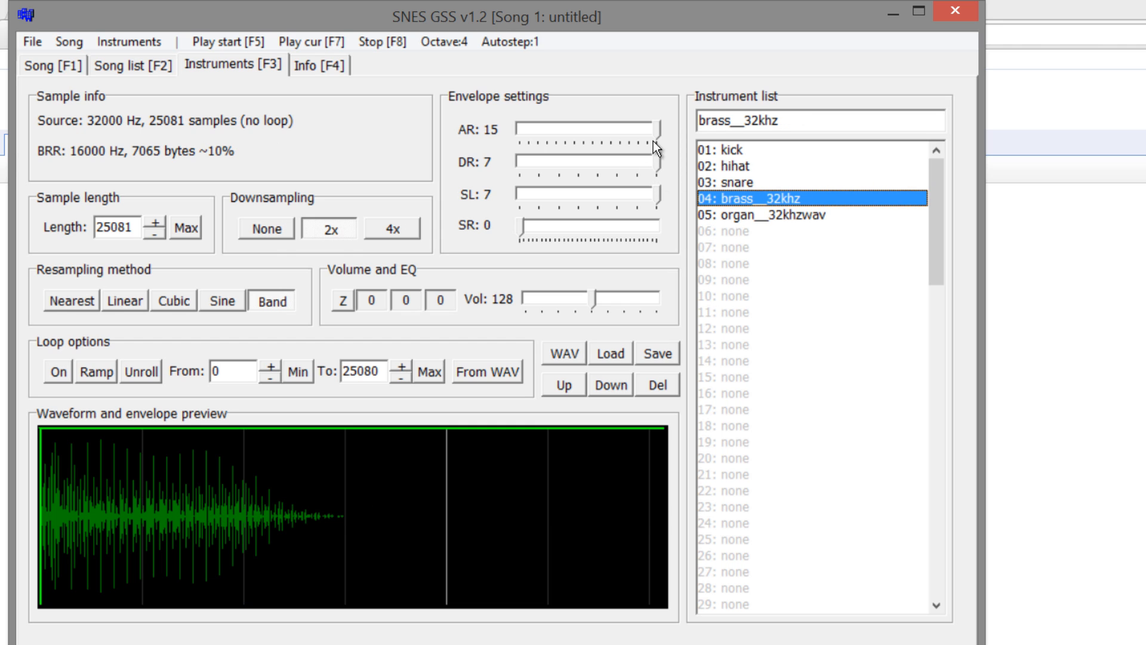
mouse_move(652, 130)
left_mouse_down()
mouse_move(540, 138)
mouse_move(558, 135)
left_mouse_up()
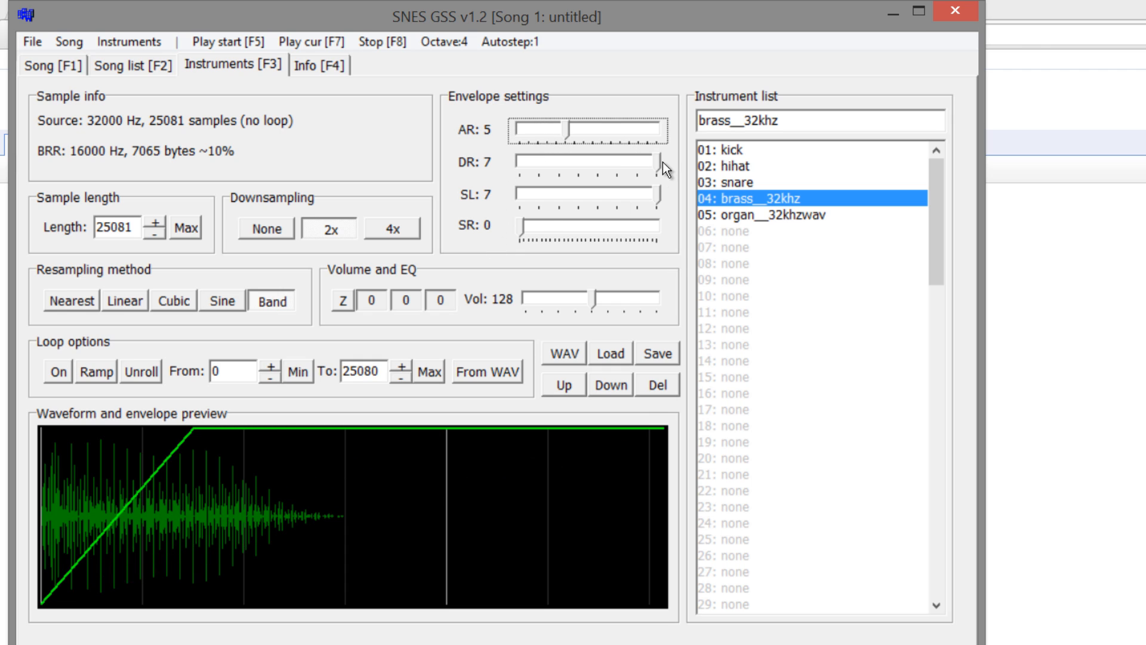
left_click_drag(661, 161, 562, 167)
left_click_drag(651, 197, 591, 200)
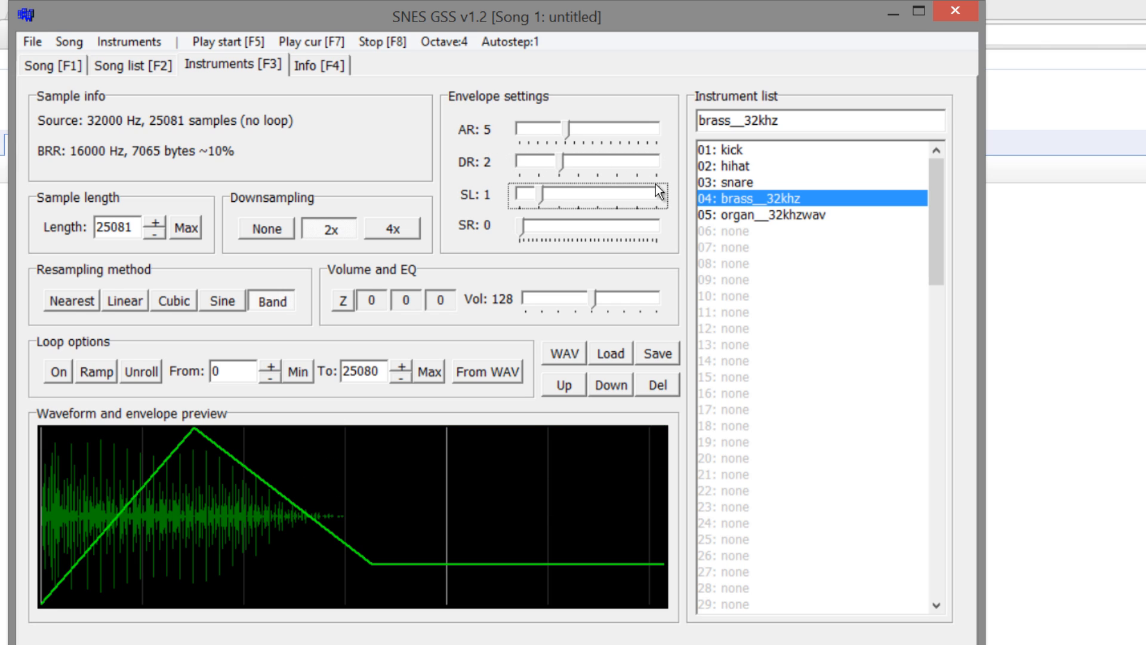
left_click_drag(524, 227, 592, 227)
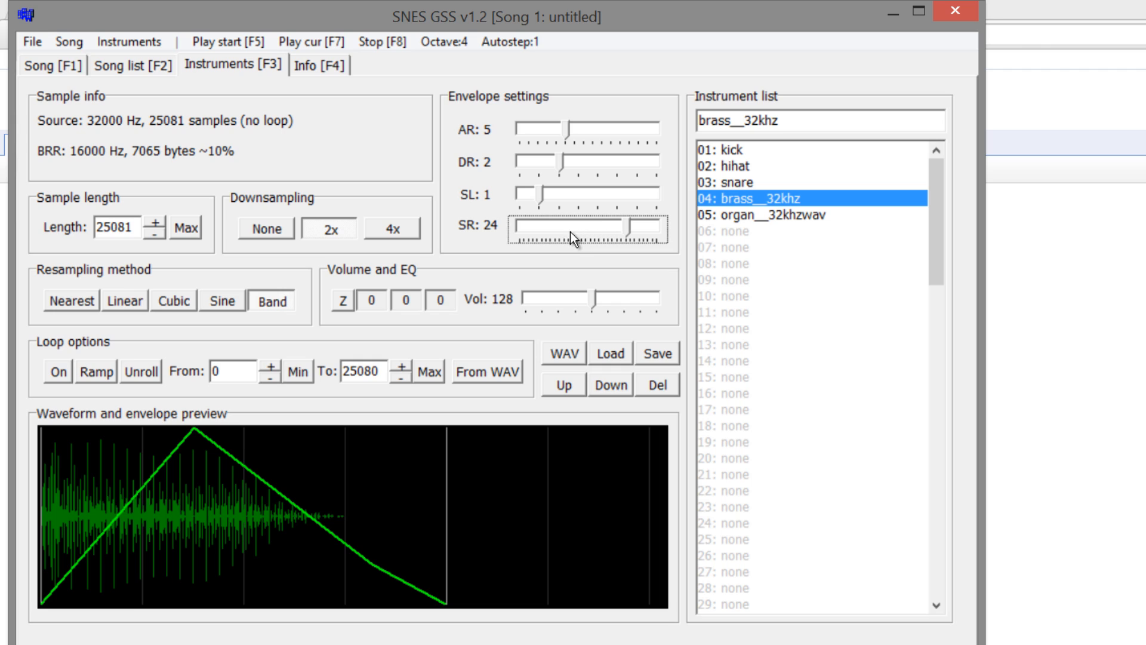
left_click_drag(625, 227, 596, 225)
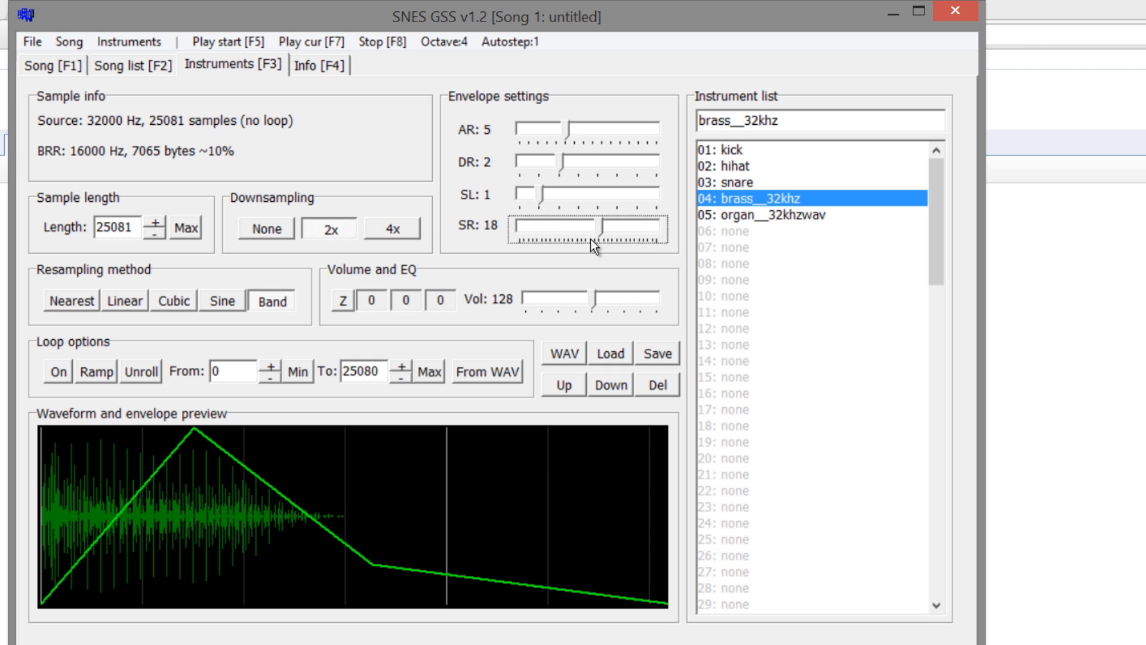
left_click(748, 202)
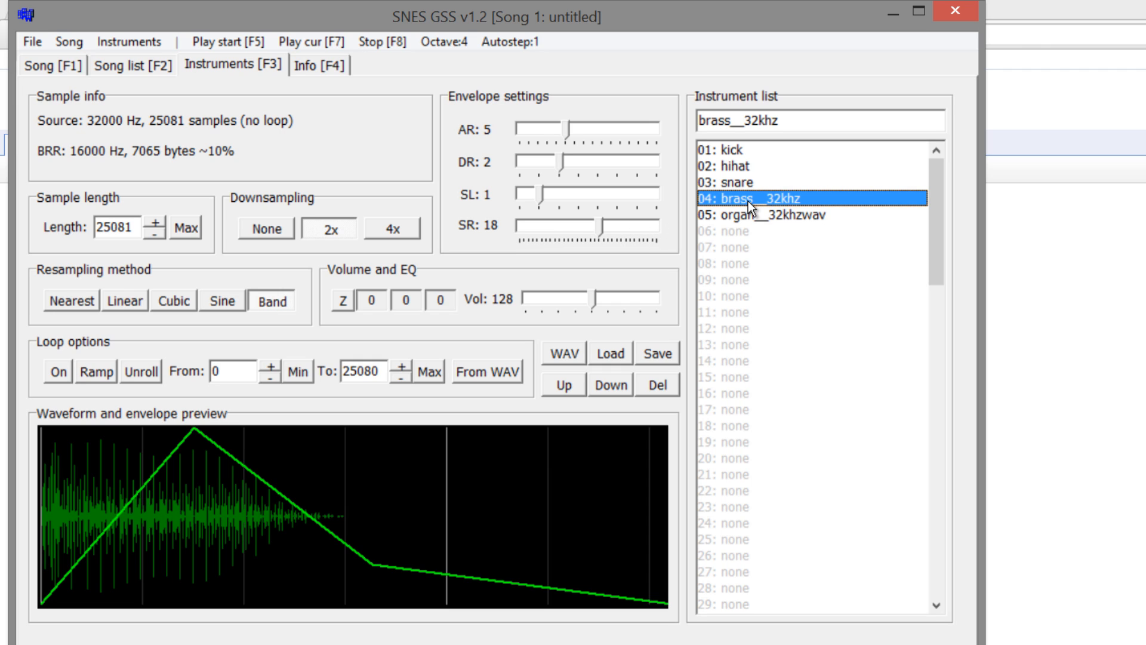
Step: Shape the organ__32khzwav instrument's envelope with SL 1, DR 1 and AR 3
left_click(768, 216)
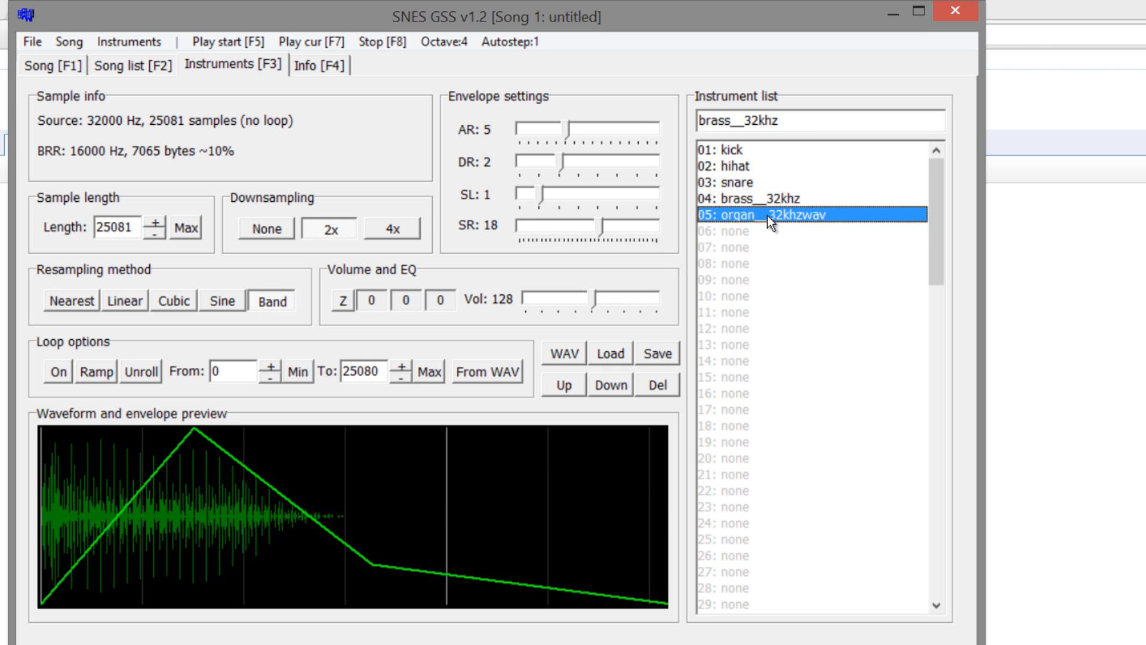
left_click_drag(659, 194, 540, 196)
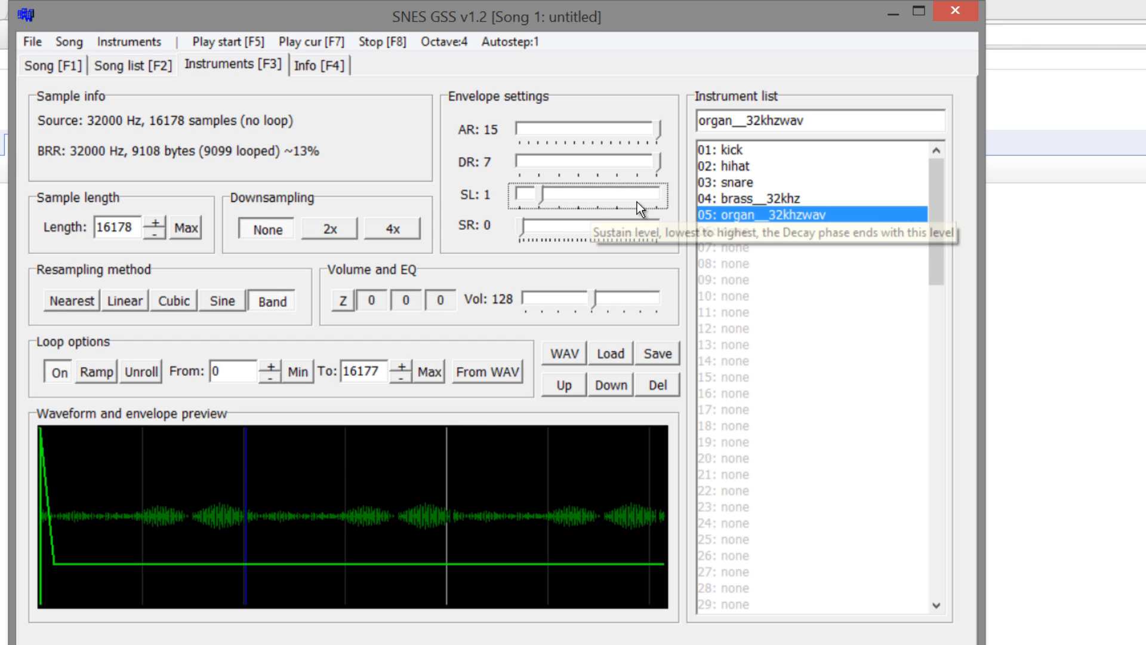
left_click_drag(657, 162, 540, 163)
left_click_drag(643, 132, 550, 130)
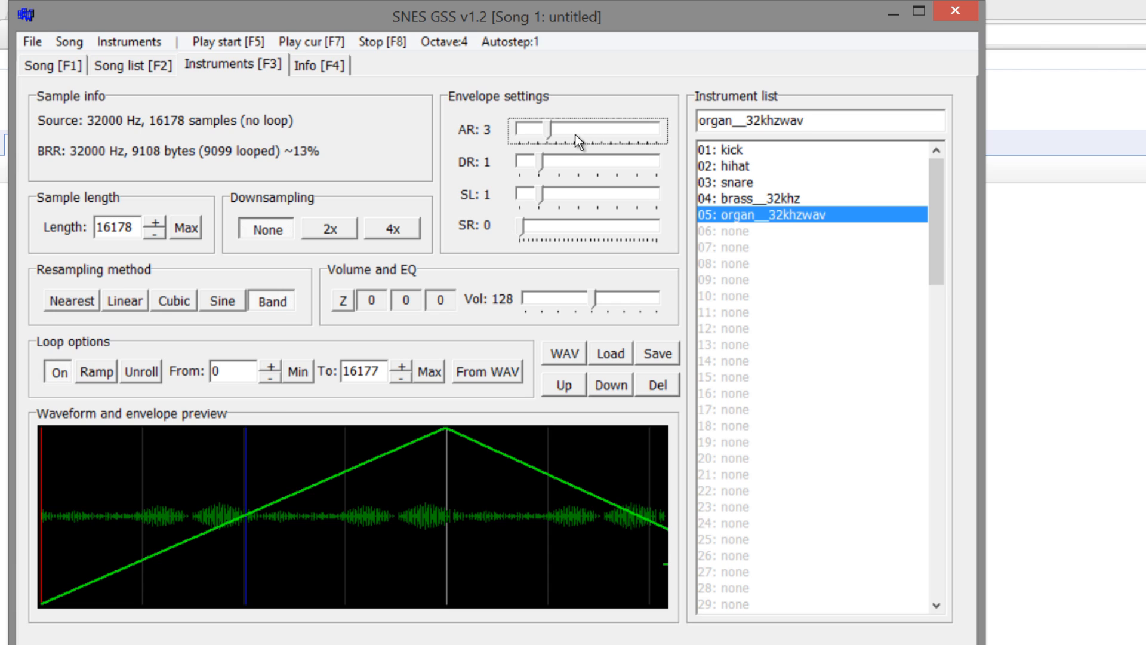
left_click(747, 214)
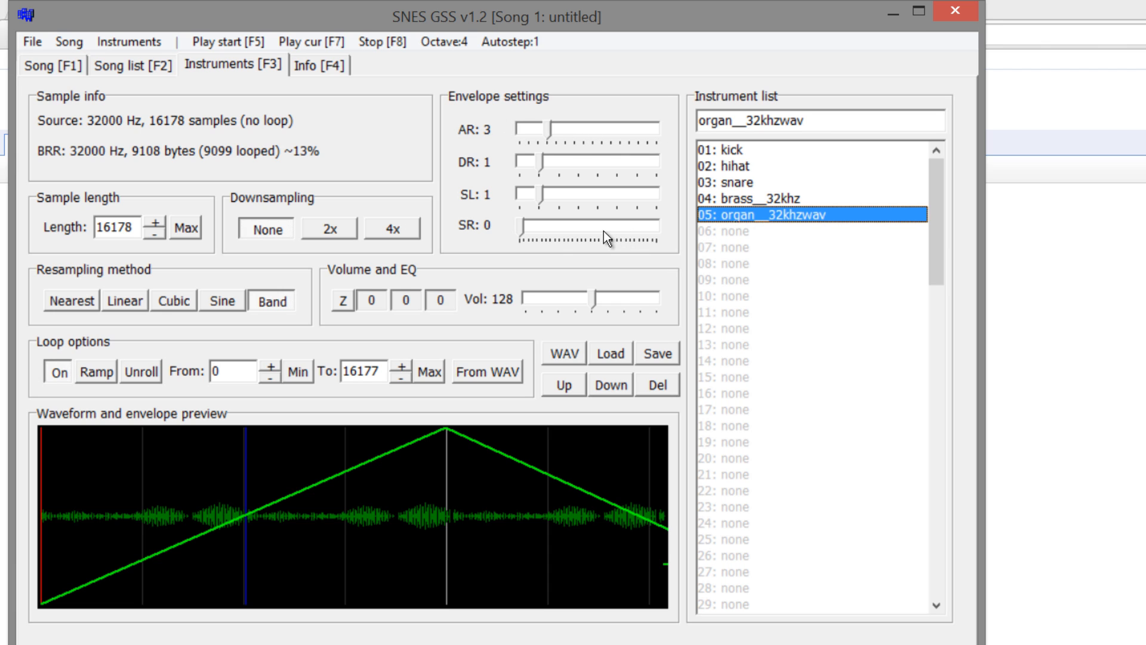
Step: Try the organ__32khzwav instrument's envelope with SR 25 and AR 15
left_click_drag(529, 230, 631, 232)
left_click(715, 218)
left_click(733, 220)
left_click_drag(568, 131, 659, 129)
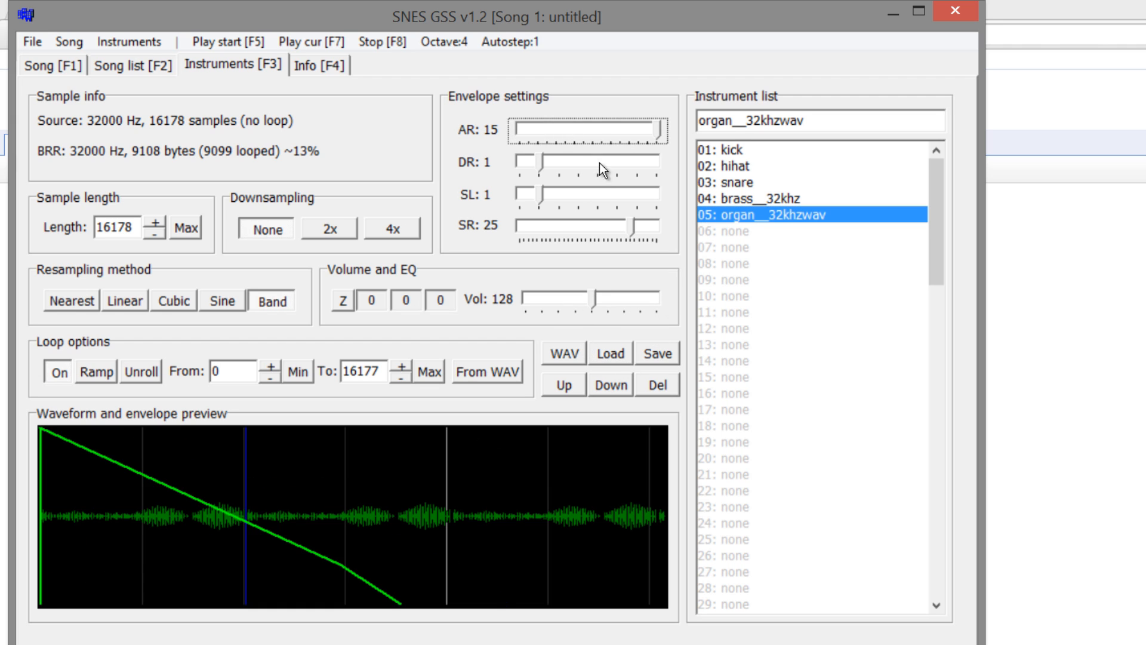
Step: Try DR 7, SL 0 and SR 11 on the organ__32khzwav envelope, and lower AR and DR to 0 and SR to 1
left_click_drag(599, 163, 569, 227)
left_click_drag(658, 195, 486, 201)
left_click_drag(574, 227, 509, 225)
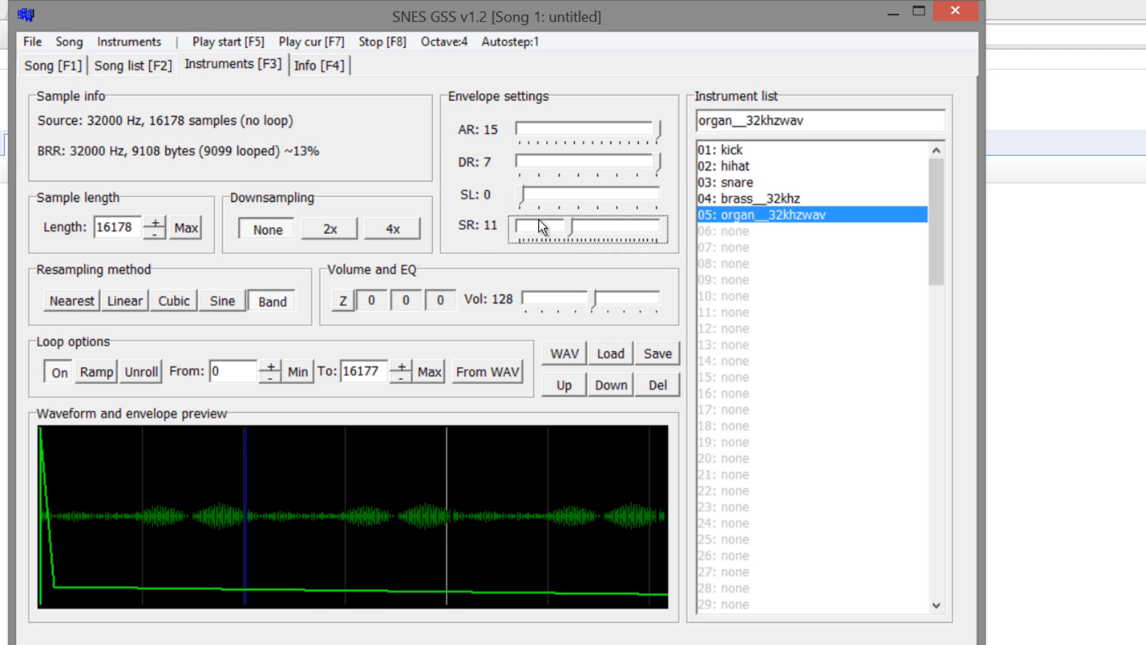
left_click_drag(659, 162, 524, 159)
left_click_drag(660, 128, 636, 239)
left_click(773, 213)
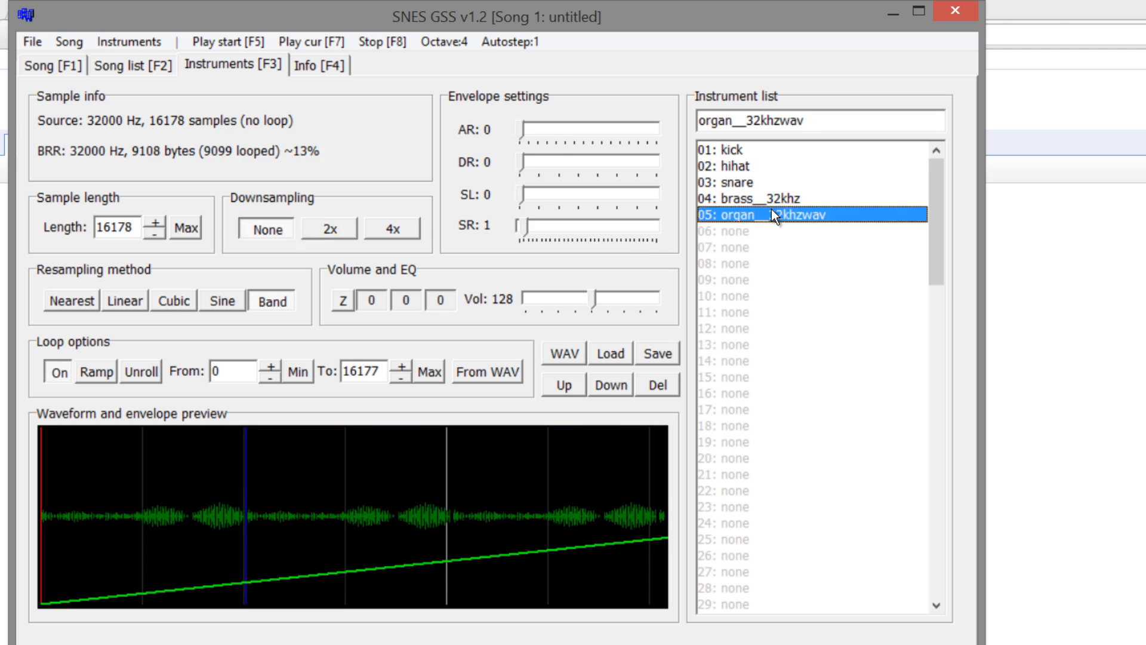
Step: Set the organ__32khzwav instrument's envelope to AR 15, DR 7, SL 7 and SR 0
left_click_drag(522, 129, 663, 129)
left_click_drag(523, 162, 663, 162)
left_click_drag(523, 194, 665, 187)
Step: Set the brass__32khz instrument's envelope to AR 15, DR 7 and SR 0, and reselect organ__32khzwav
left_click(704, 198)
left_click_drag(567, 130, 662, 129)
left_click_drag(561, 161, 662, 162)
left_click_drag(602, 226, 514, 225)
left_click(761, 213)
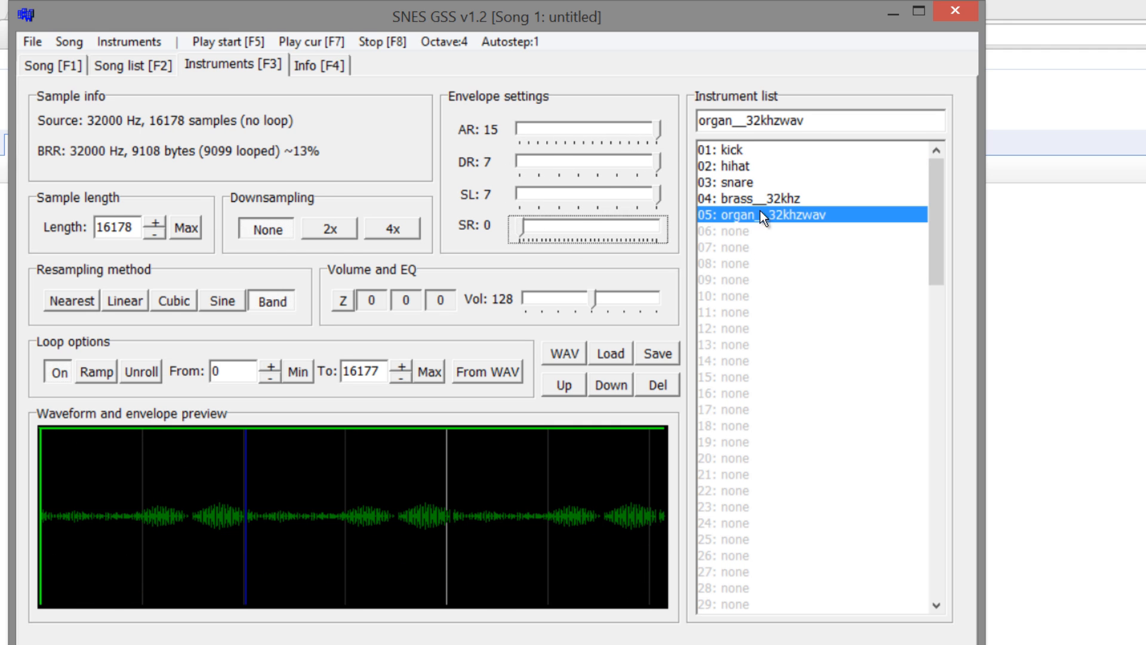
Step: Look through the song pattern, the song list and the instrument settings in turn
left_click(60, 71)
left_click(134, 65)
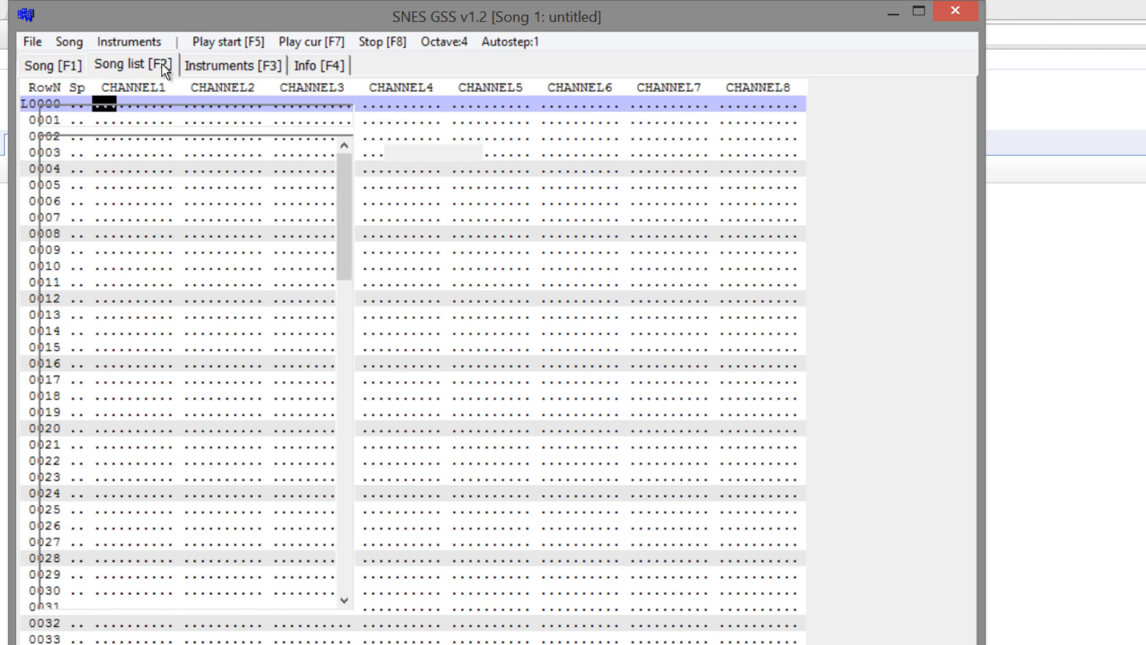
left_click(227, 60)
left_click(132, 63)
left_click(67, 65)
left_click(233, 65)
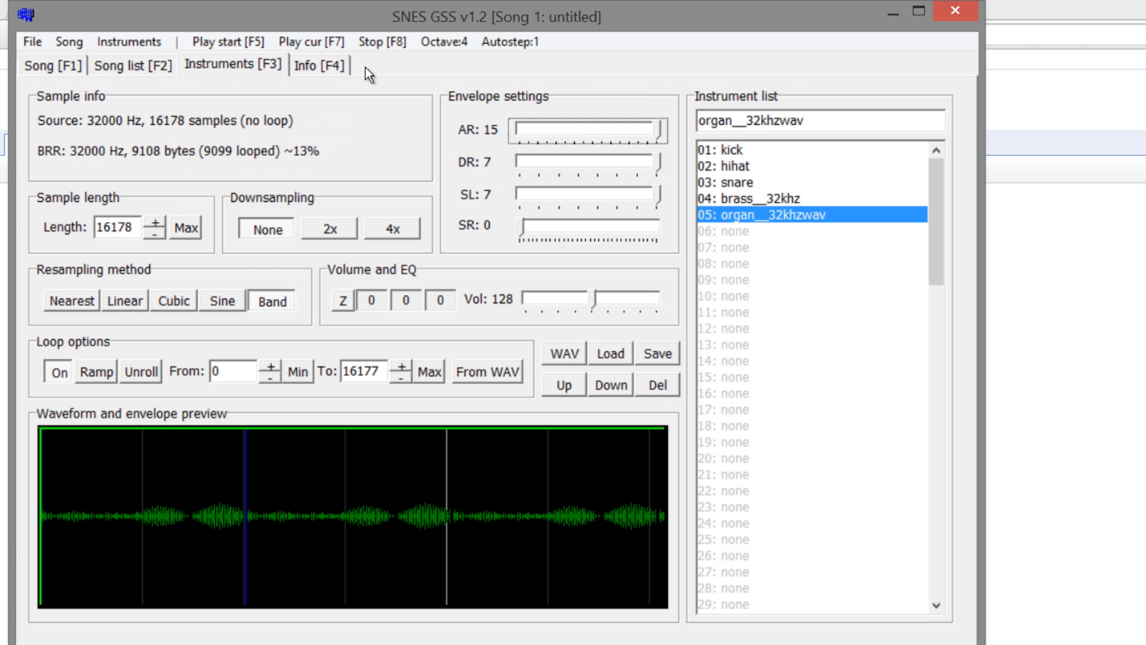
Step: Switch between songs 01 and 02 in the song list, ending on song 01
left_click(159, 64)
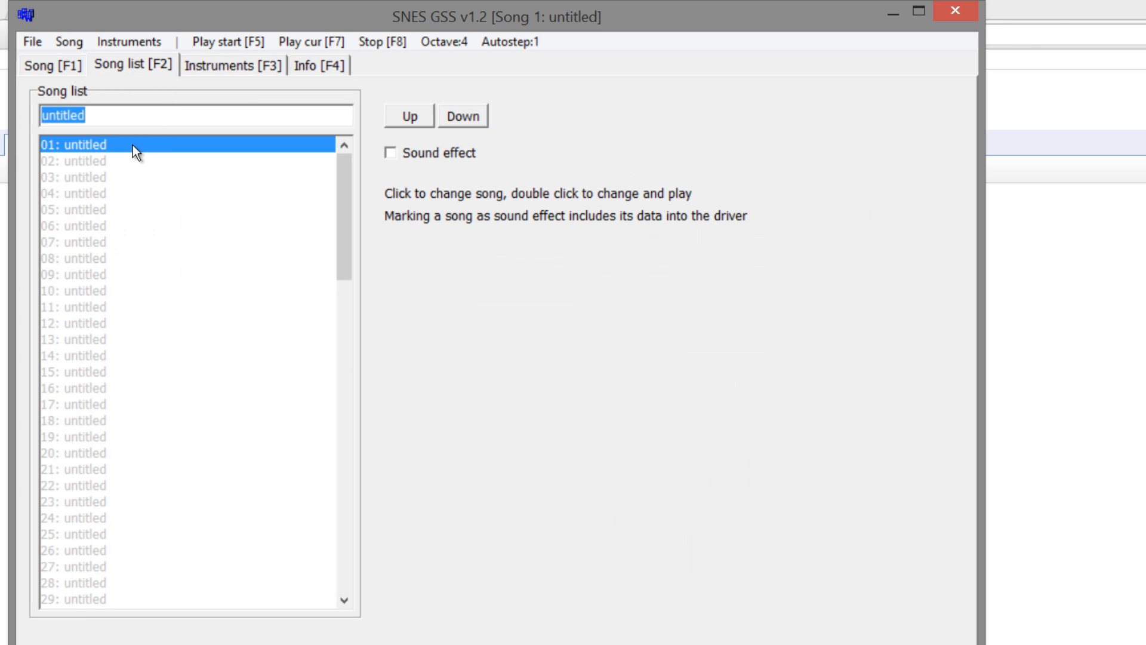
left_click(131, 160)
left_click(136, 145)
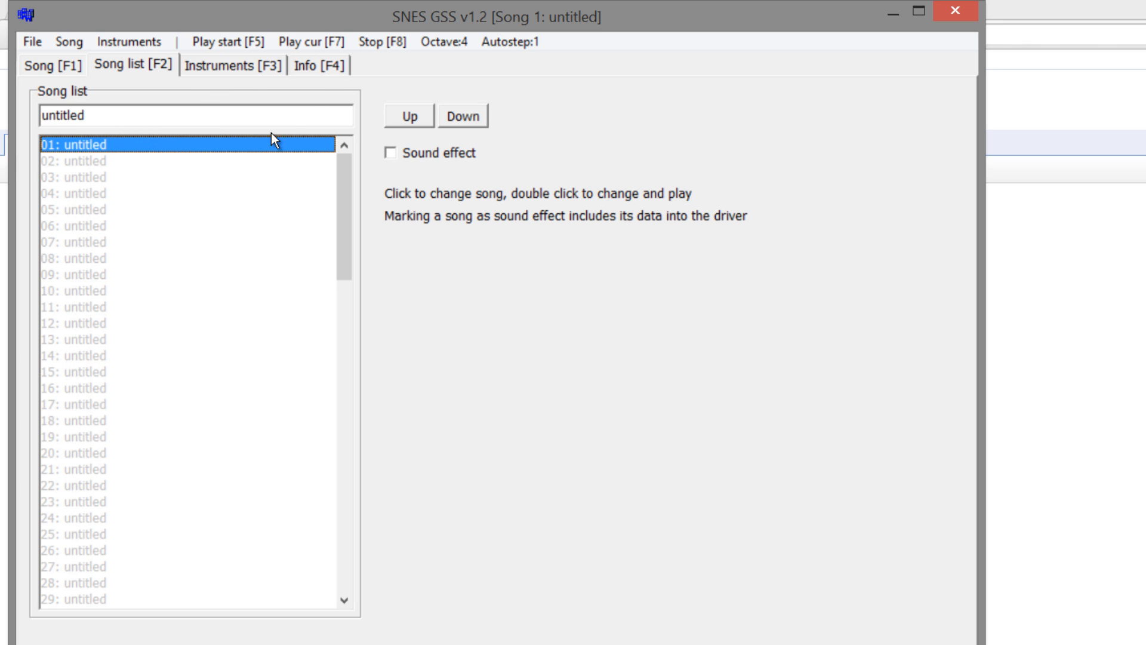
left_click(213, 162)
left_click(201, 144)
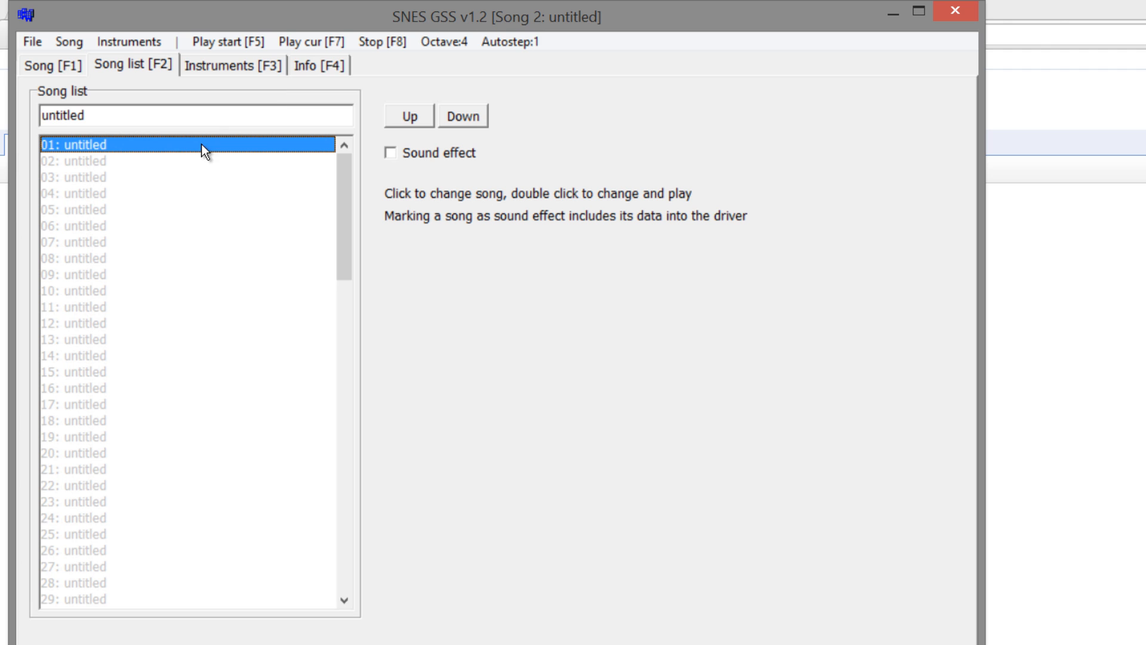
Step: Check the SPC700 memory use and narrow the window around the song's eight-channel pattern
left_click(332, 66)
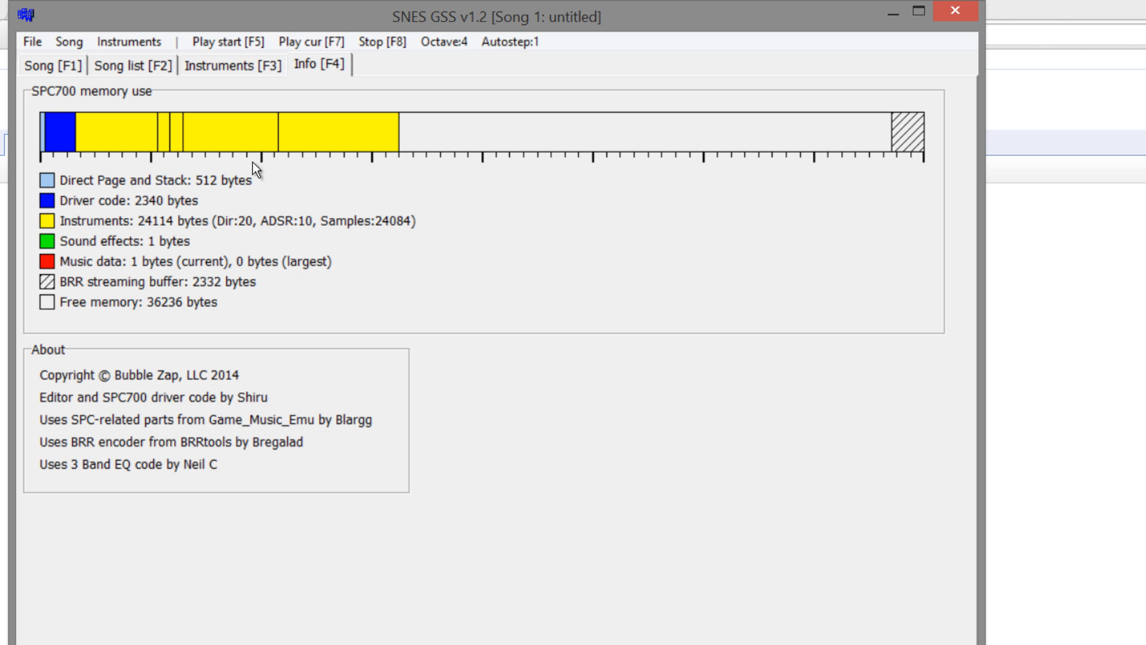
left_click(78, 64)
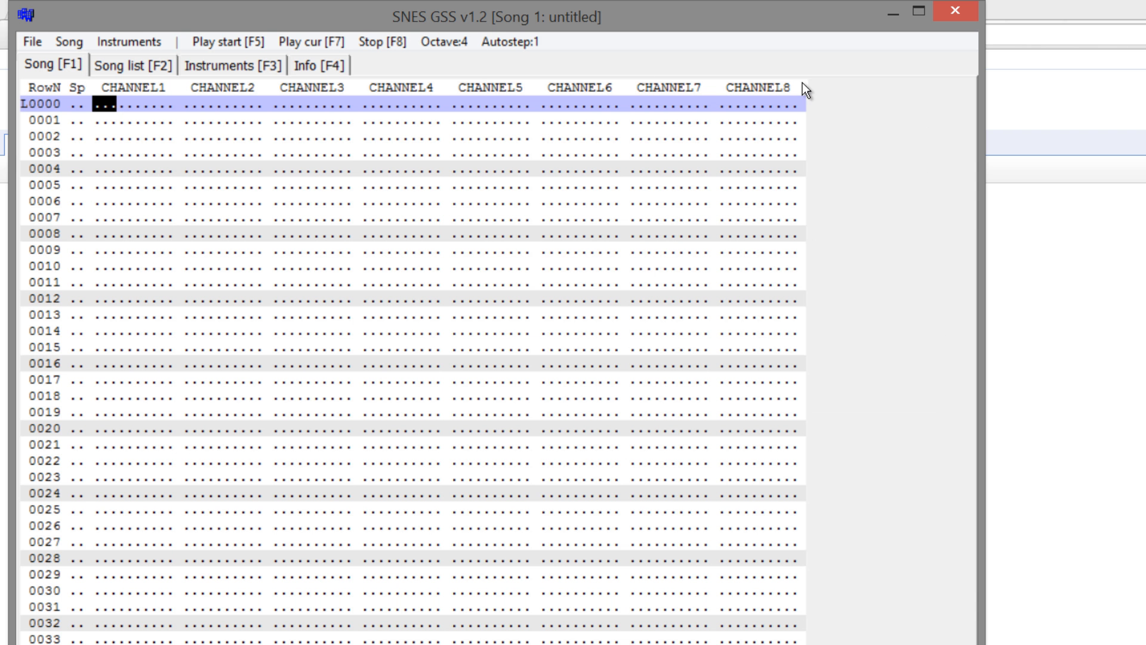
left_click_drag(983, 45, 836, 44)
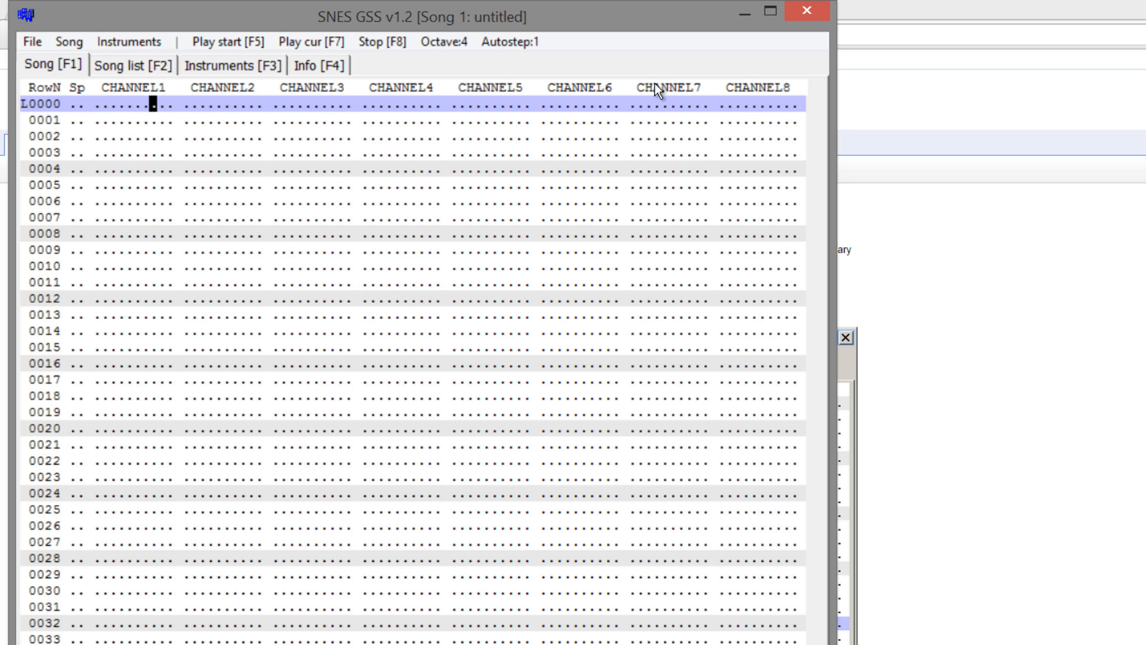
Step: Look over the pattern's channels and place the song's loop start at row 0014
left_click(684, 89)
left_click(748, 88)
left_click(126, 285)
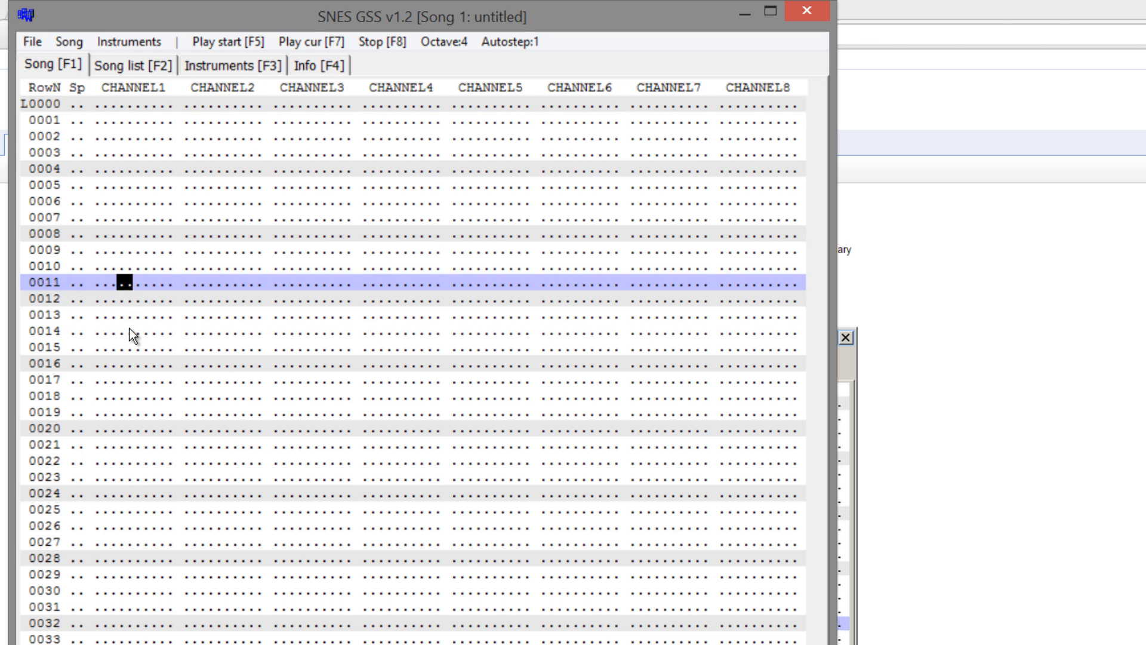
left_click(130, 330)
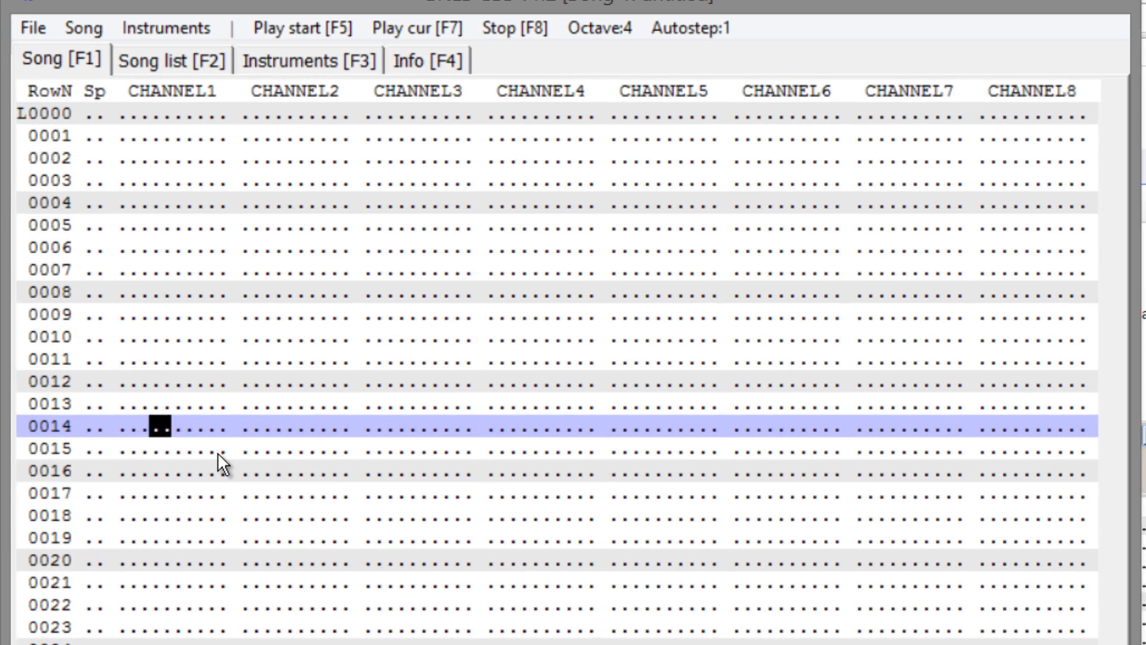
key("ctrl+Home")
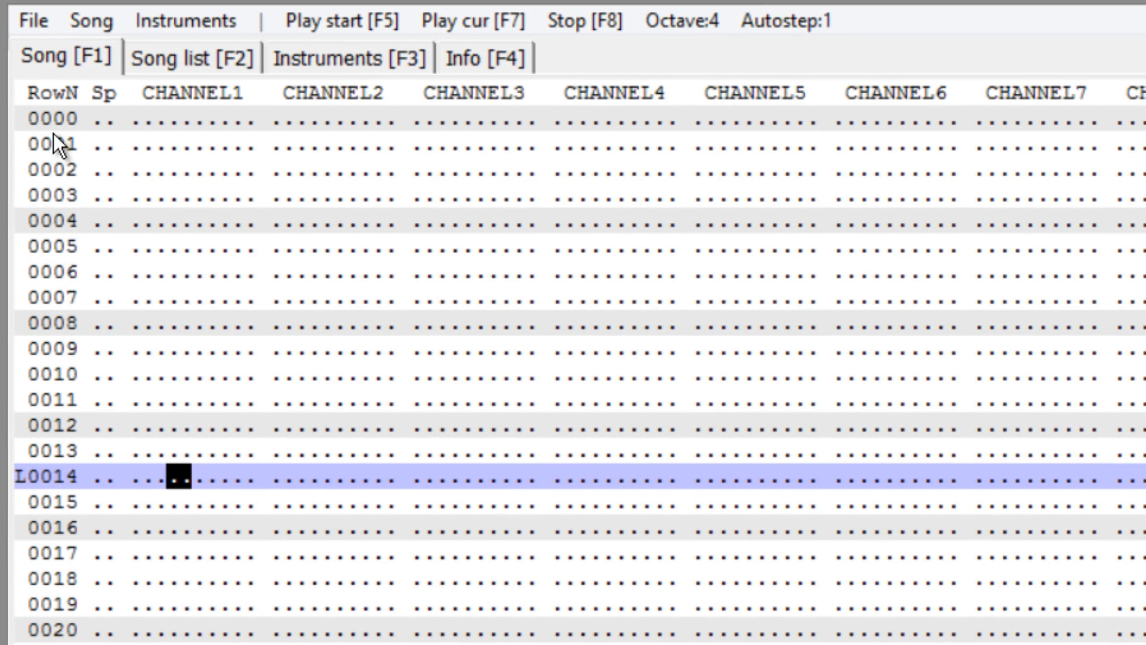
Step: Set the song's loop start at row 0000 and its end at row 0016
left_click(147, 127)
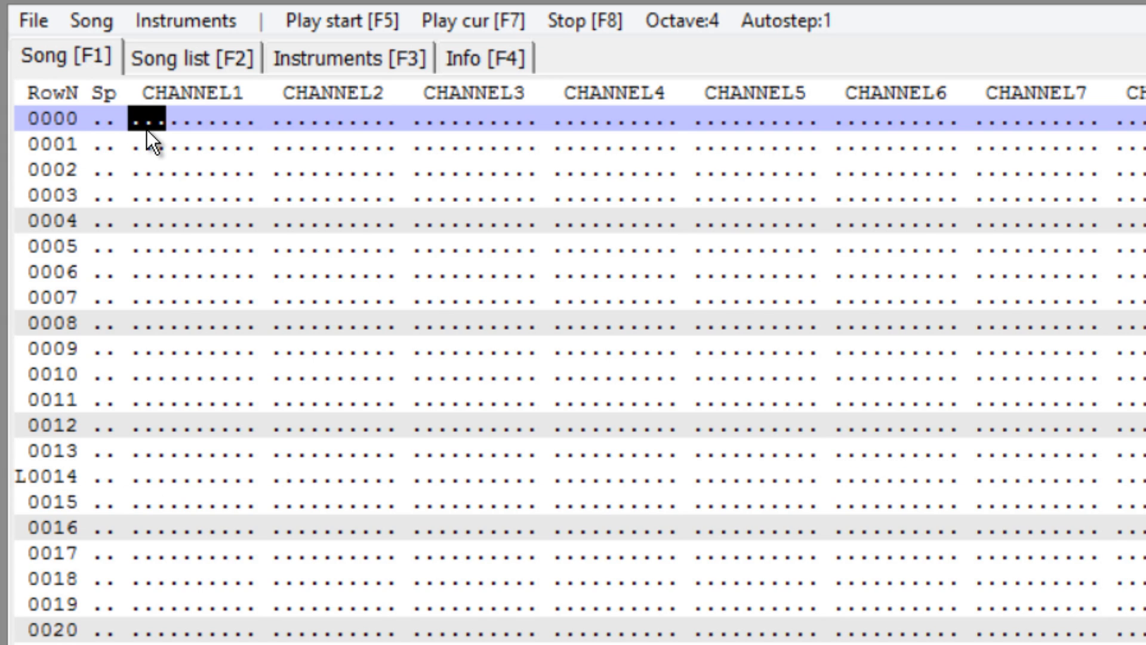
key("ctrl+End")
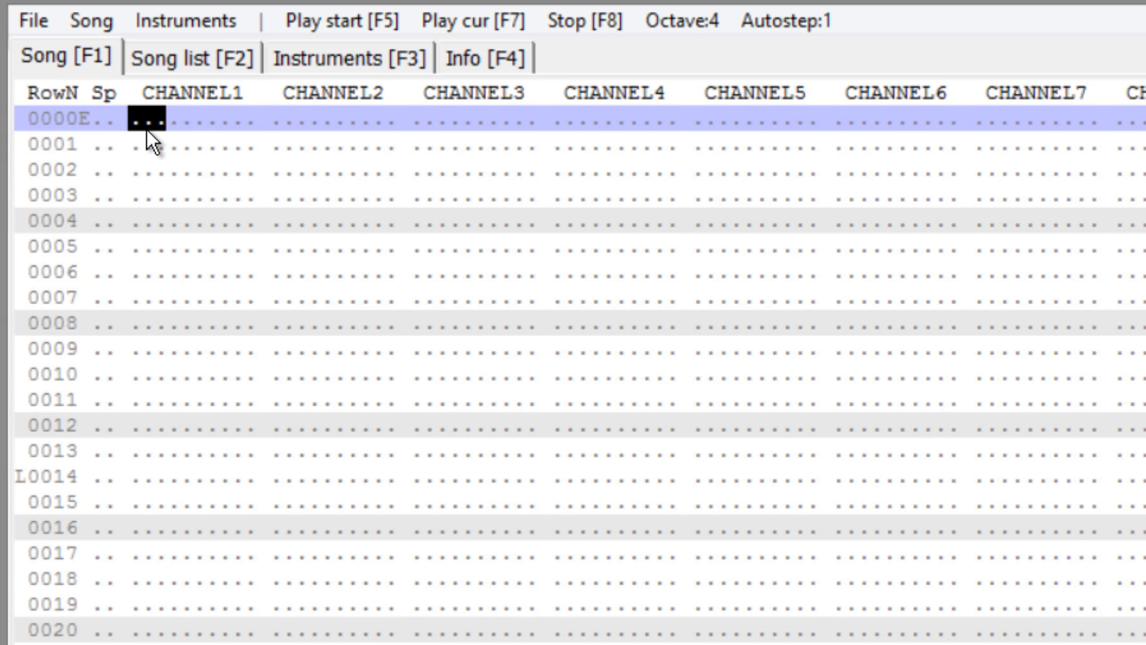
key("ctrl+Home")
left_click(163, 529)
key("ctrl+End")
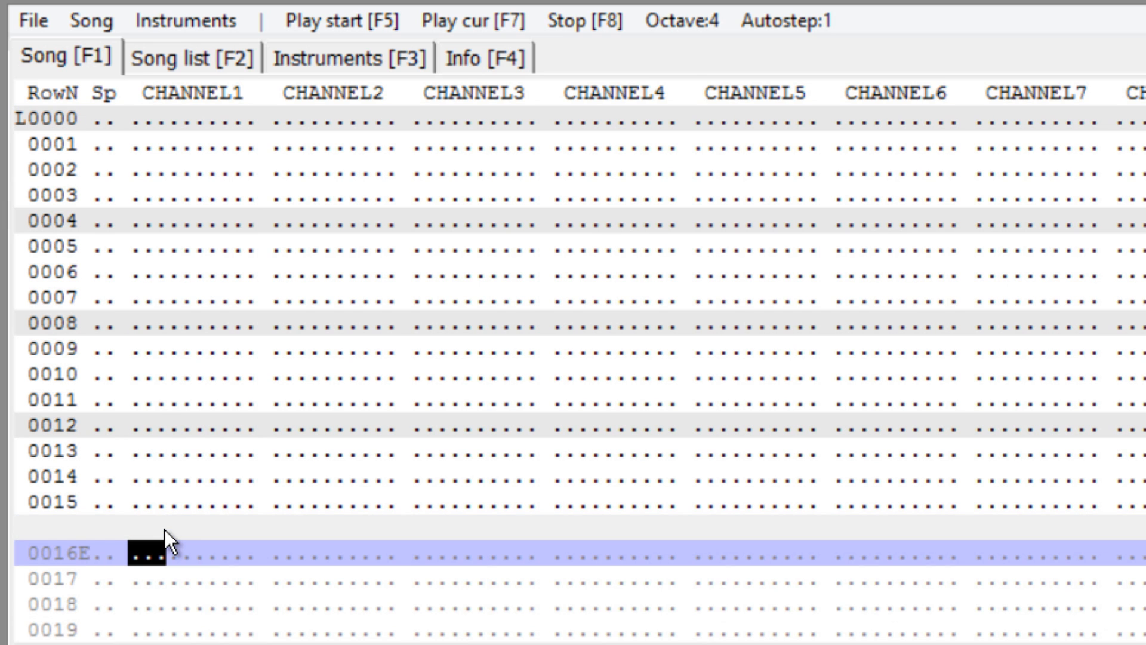
scroll(182, 503, "up", 16)
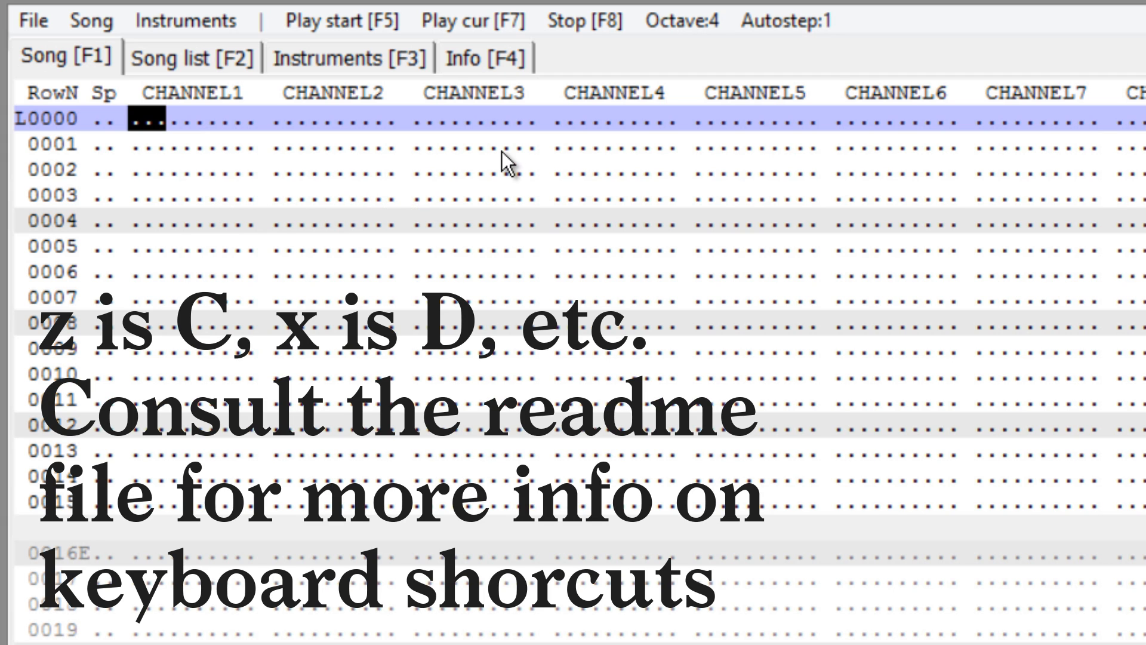
Step: Enter the note C-4 in row 0000 of CHANNEL1
key("z")
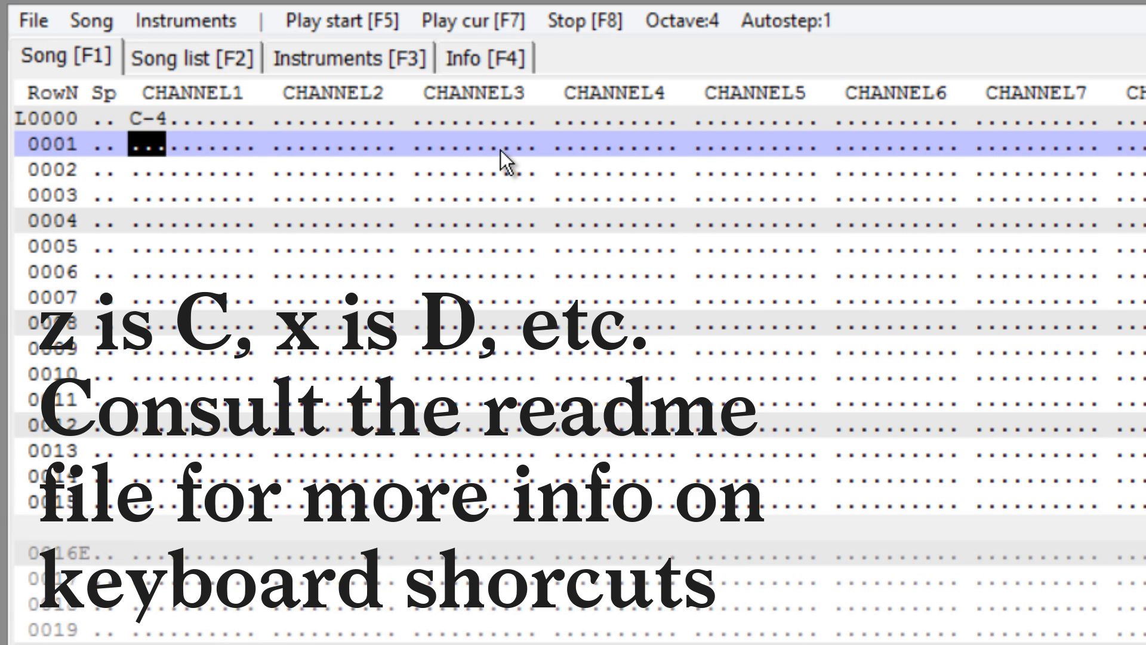
key("Up")
left_click(180, 127)
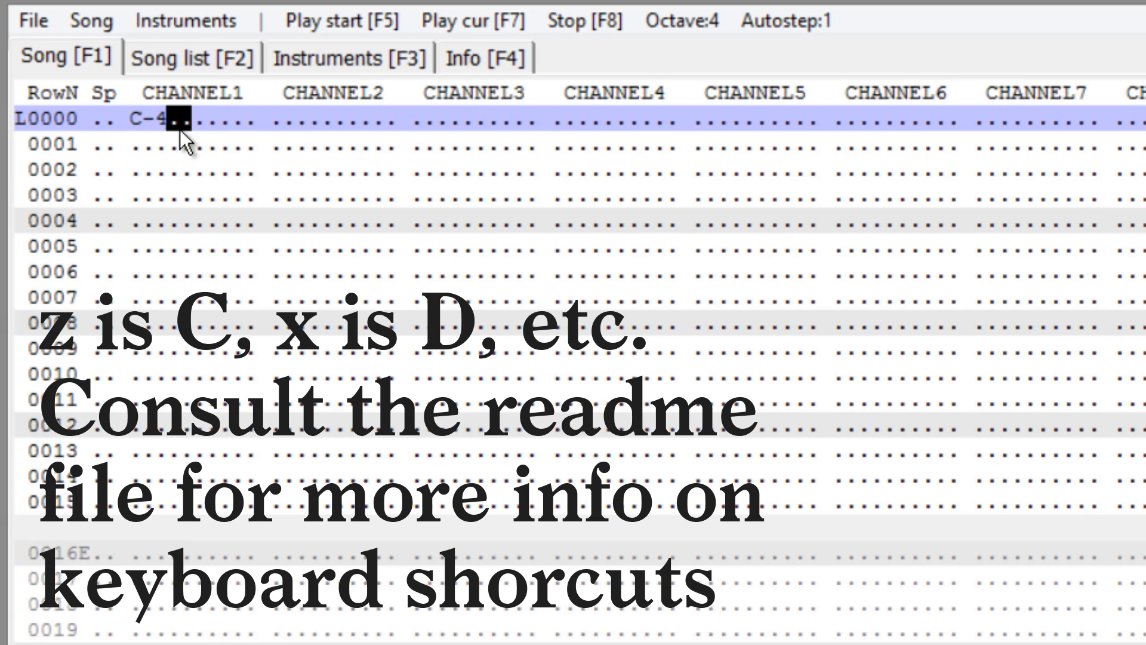
left_click(142, 119)
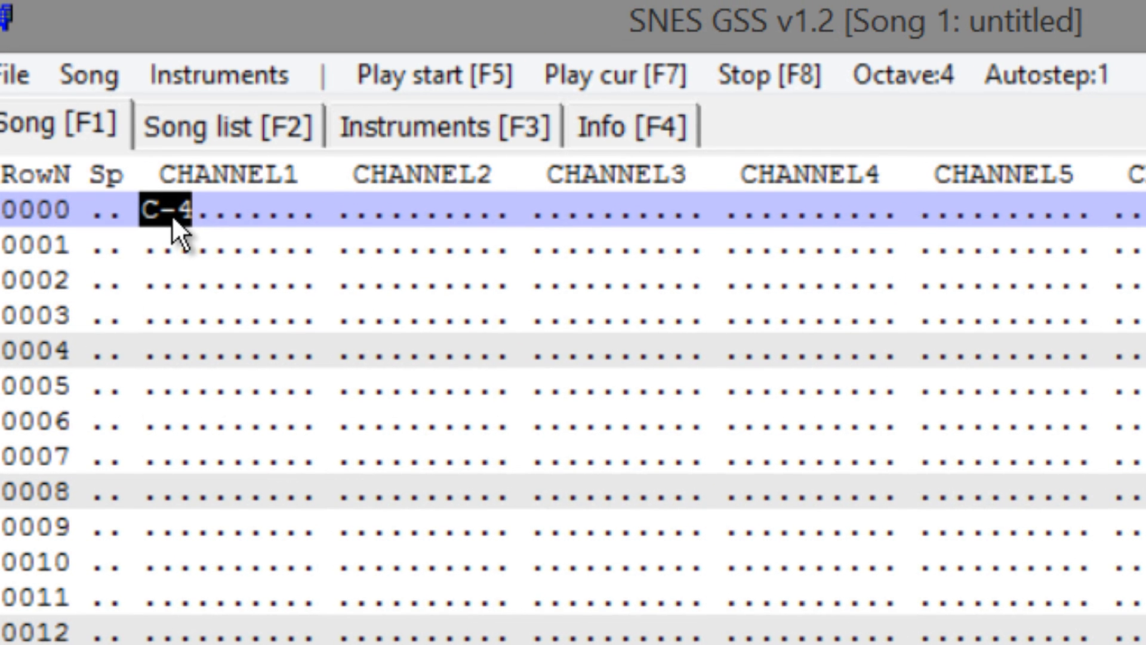
Step: Overwrite the row 0000 note in CHANNEL1 with D-4, E-4 and F-4 in turn, and enter G-4 in row 0001
key("x")
left_click(170, 205)
key("c")
left_click(177, 203)
key("v")
key("b")
Step: Delete the G-4 note from row 0001 of CHANNEL1 and reselect the row 0000 note
left_click(177, 203)
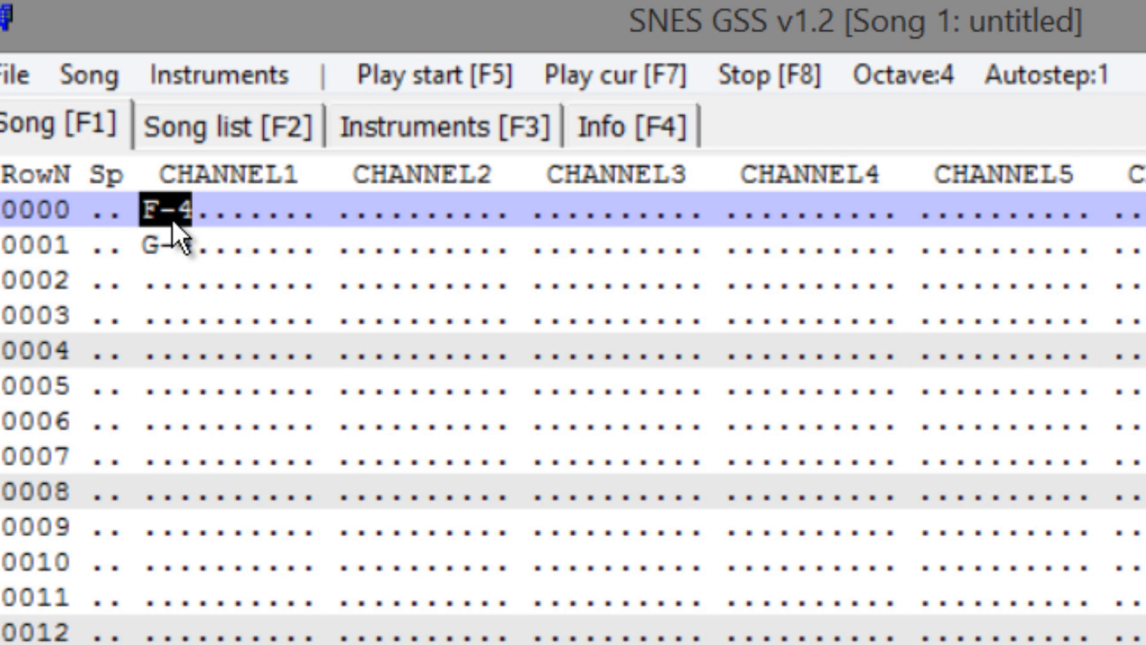
left_click(174, 241)
key("Delete")
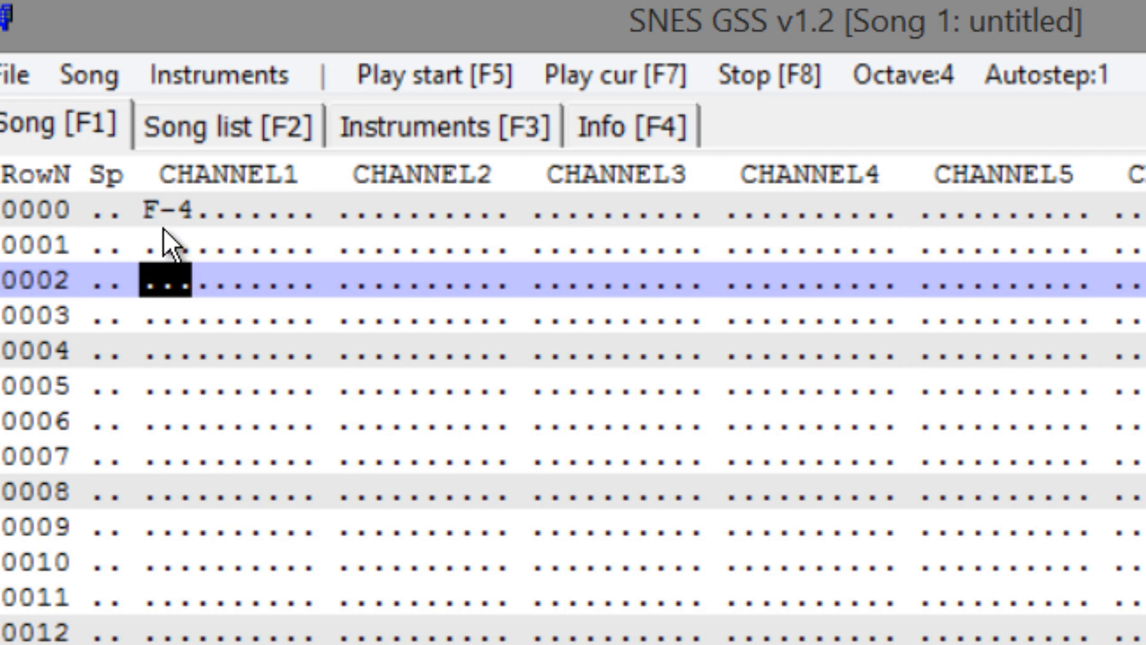
left_click(167, 214)
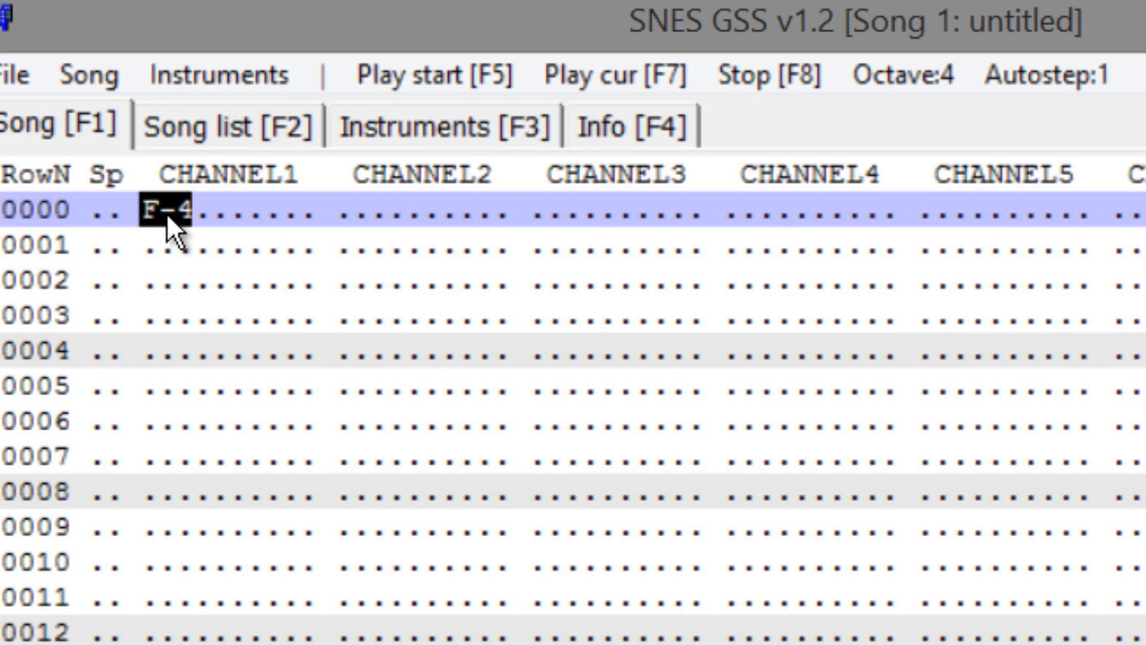
Step: Overwrite the row 0000 note in CHANNEL1 with C in octaves 4, 5 and 6 in turn
key("KP_Divide")
key("KP_Multiply")
key("z")
key("Up")
key("KP_Multiply")
key("z")
key("Up")
key("KP_Multiply")
key("z")
key("Up")
Step: Lower the octave and overwrite the row 0000 note in CHANNEL1 with C-5 and C-1
key("KP_Divide")
key("z")
key("Up")
key("KP_Divide")
key("KP_Divide")
key("KP_Divide")
key("KP_Divide")
key("z")
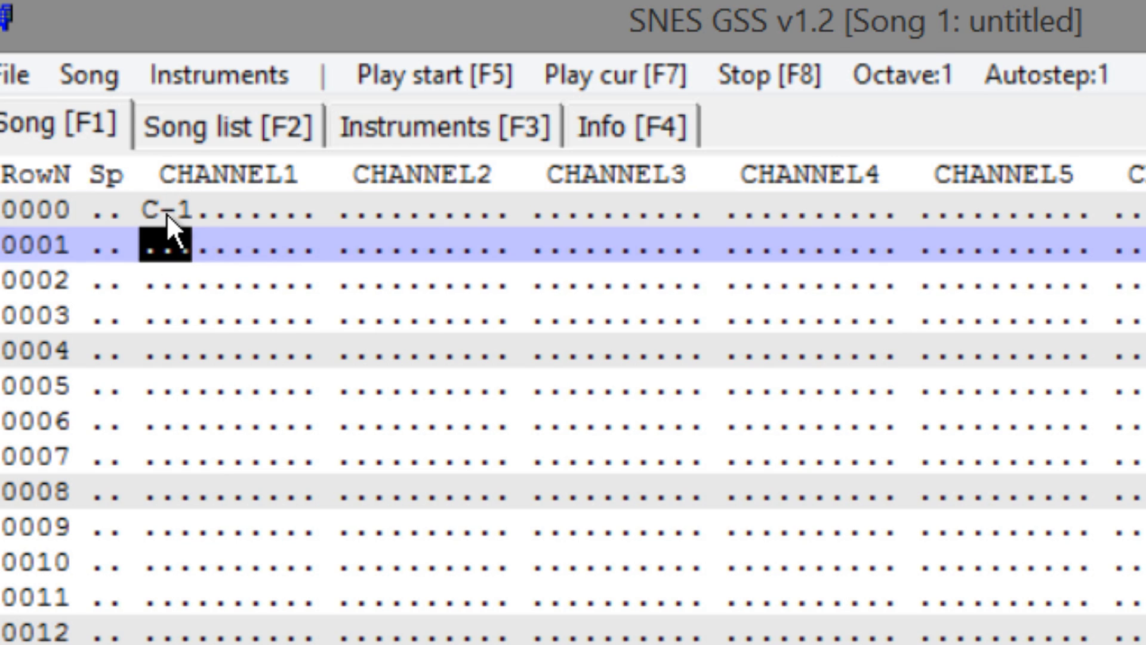
Step: Set the octave back to 4 and enter C-4 in row 0000 of CHANNEL1
key("Up")
key("KP_Multiply")
key("KP_Multiply")
key("KP_Multiply")
key("z")
key("Up")
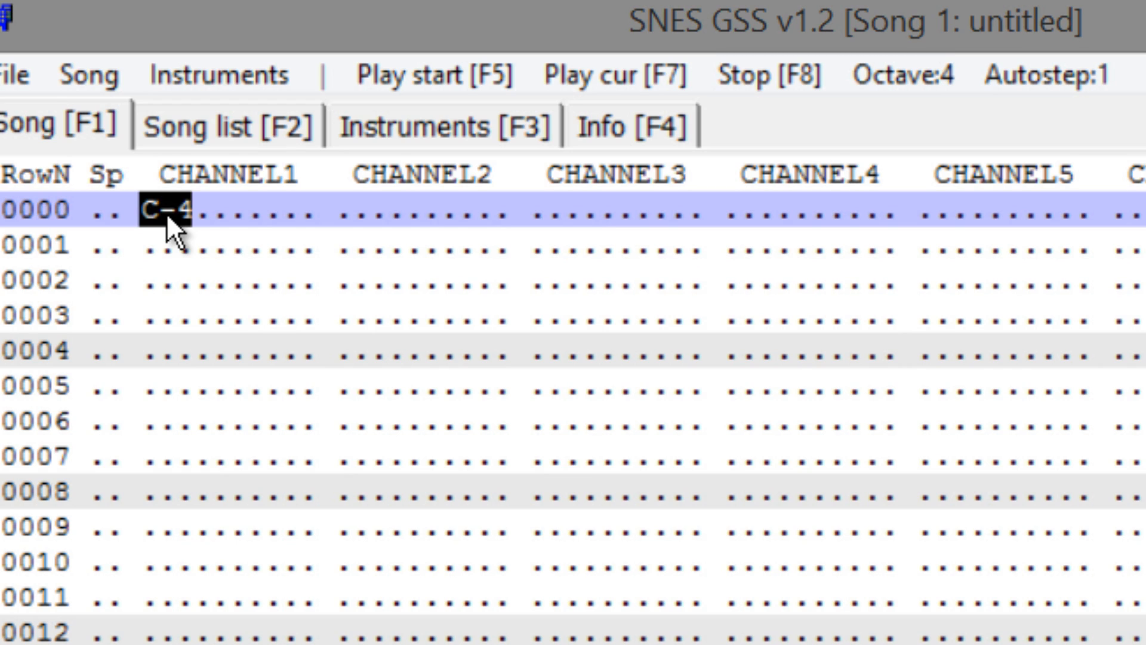
Step: Assign instrument 01 to the C-4 note in row 0000 of CHANNEL1
key("Right")
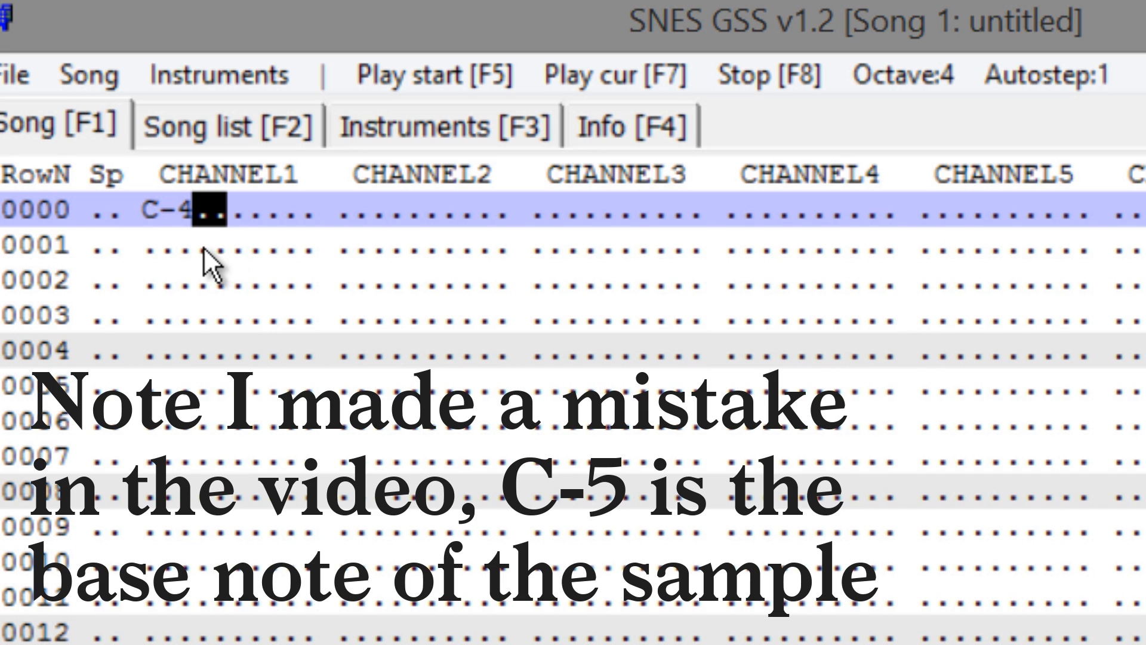
left_click(160, 204)
left_click(205, 208)
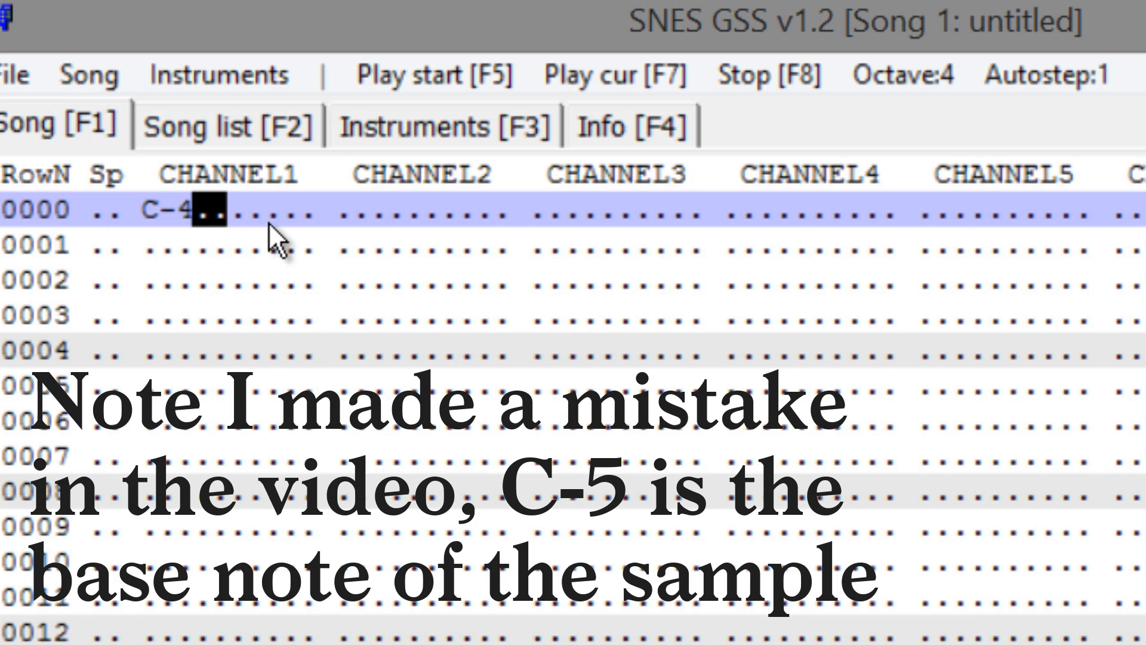
left_click(190, 218)
left_click(218, 220)
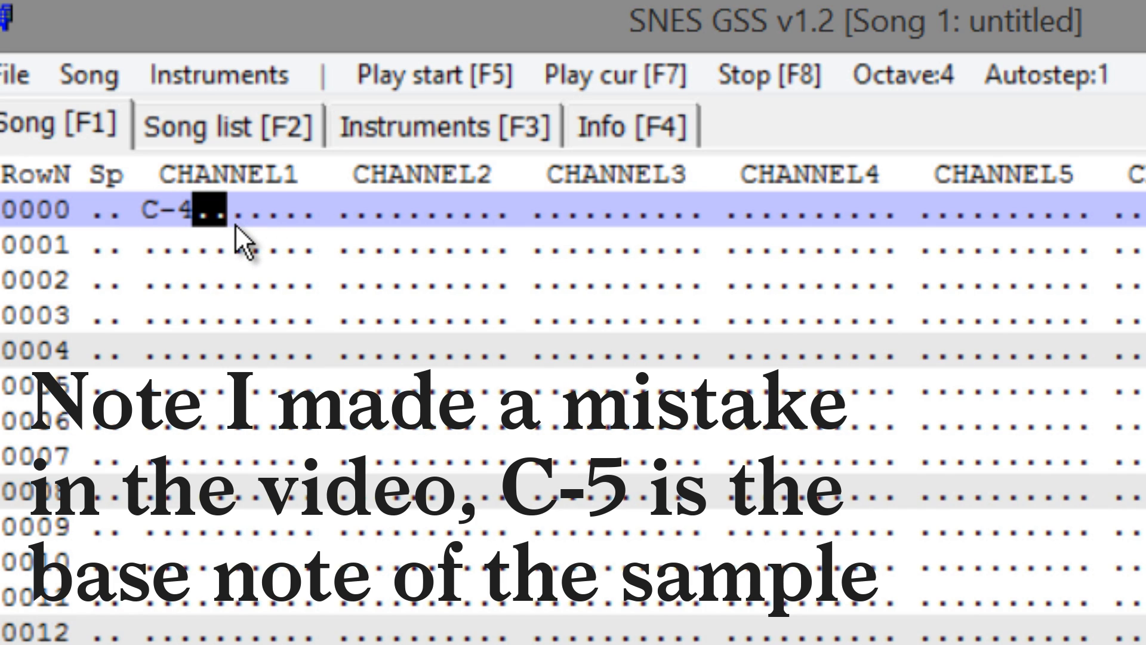
type("01")
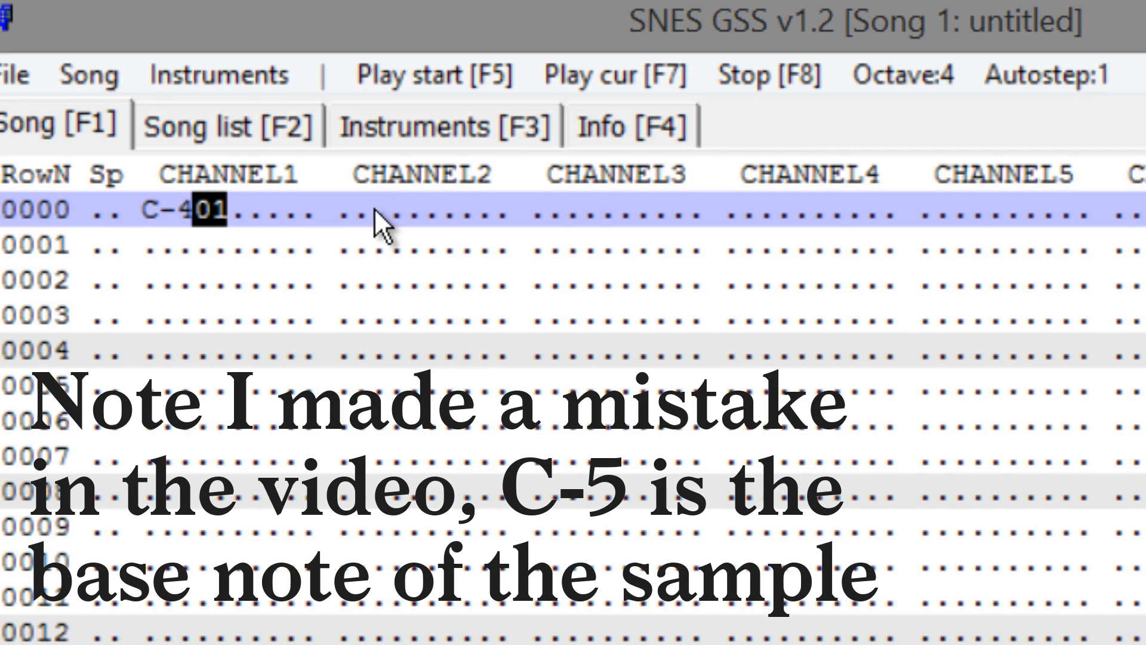
Step: Examine the volume, effect and effect value fields after the instrument number in row 0000 of CHANNEL1
left_click(238, 215)
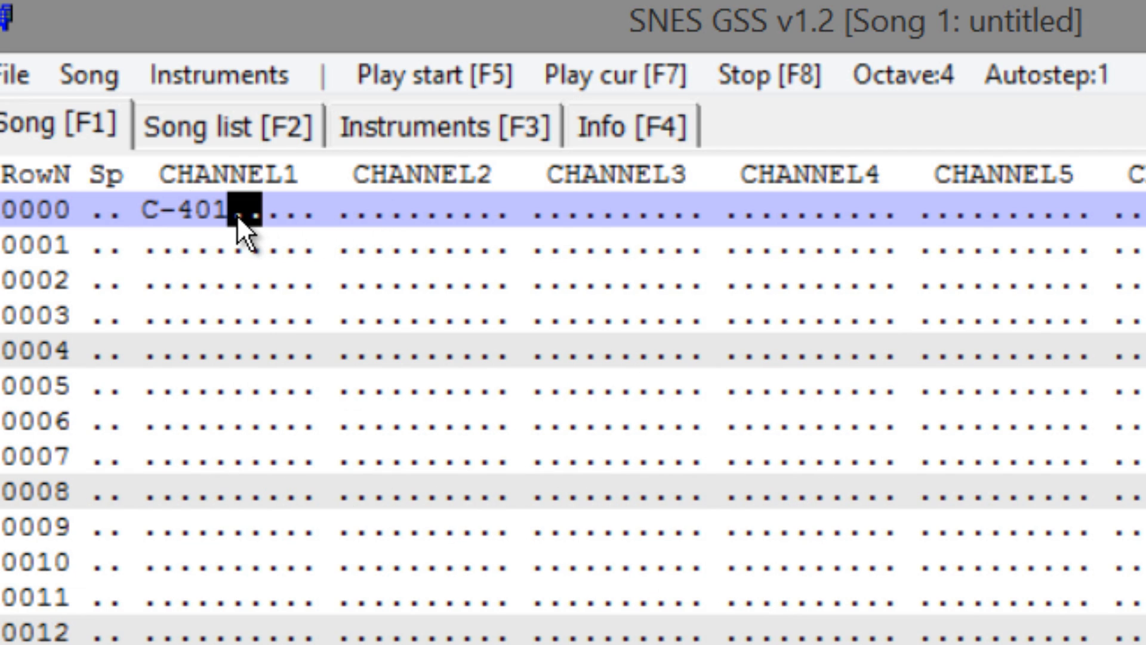
left_click(295, 216)
left_click(270, 215)
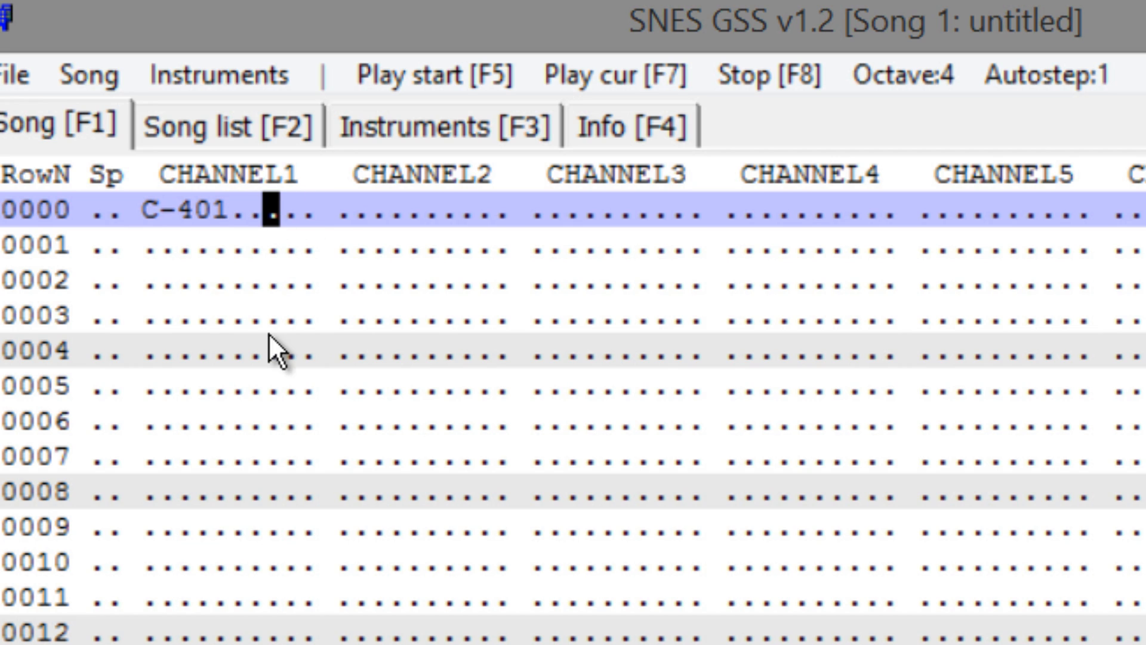
left_click(293, 215)
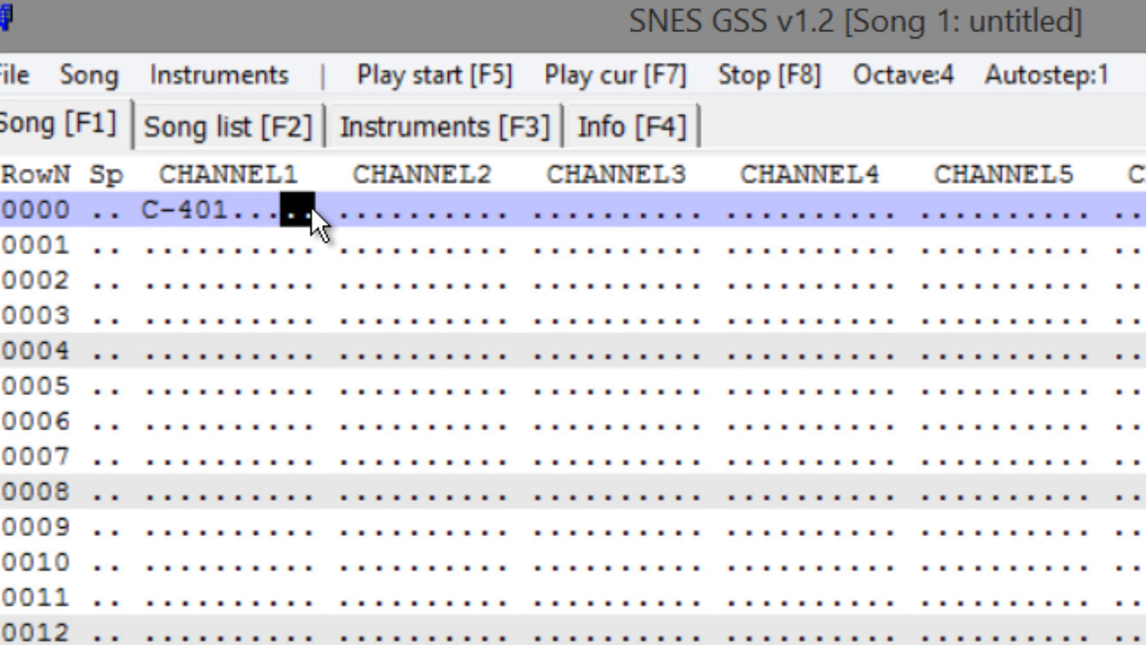
left_click(270, 214)
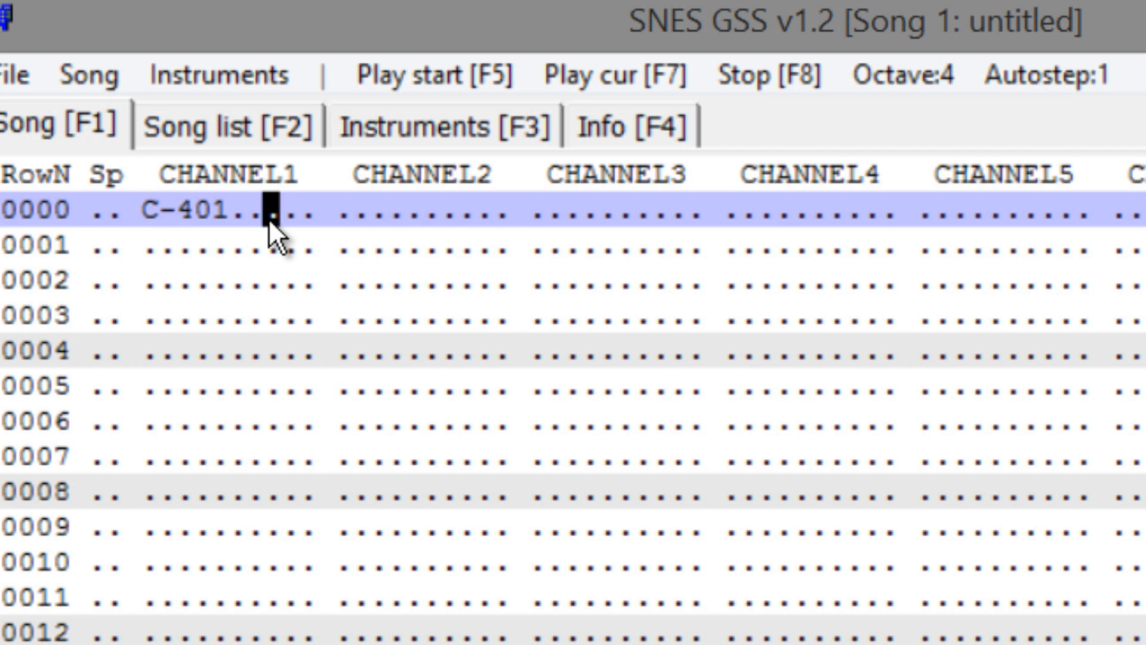
left_click(302, 221)
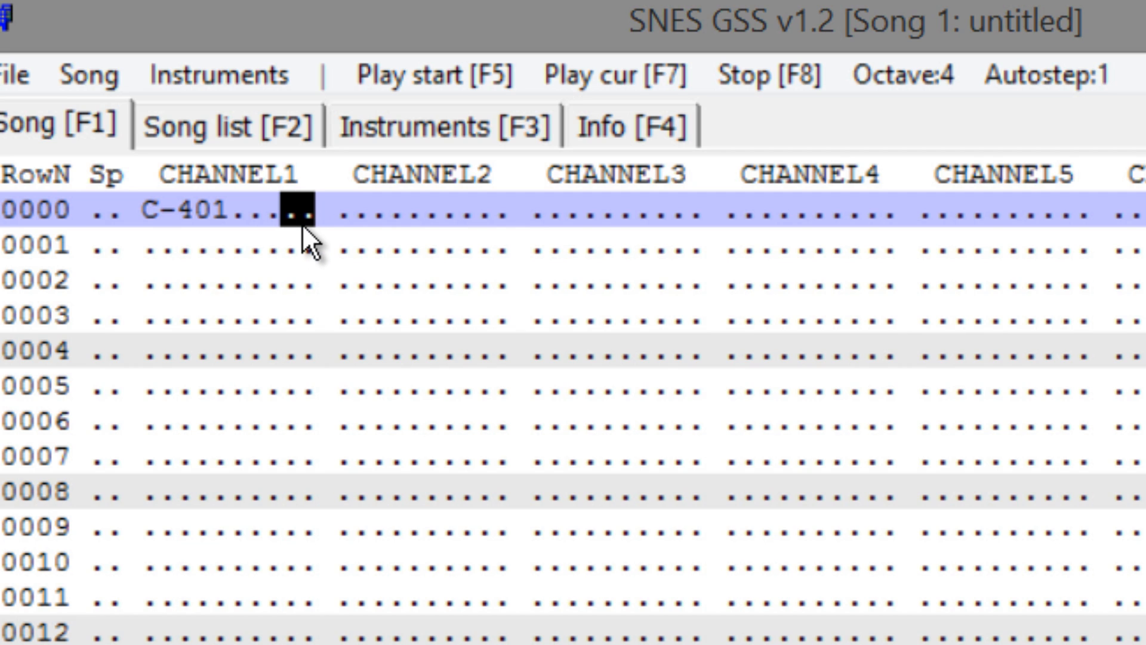
left_click(234, 221)
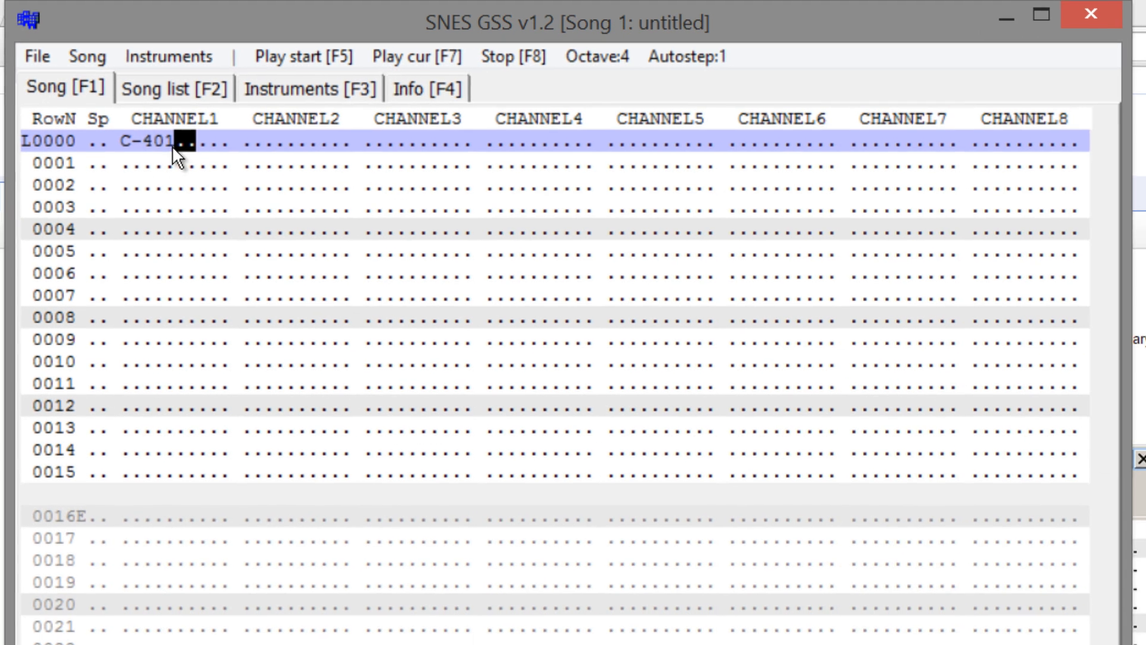
left_click(195, 190)
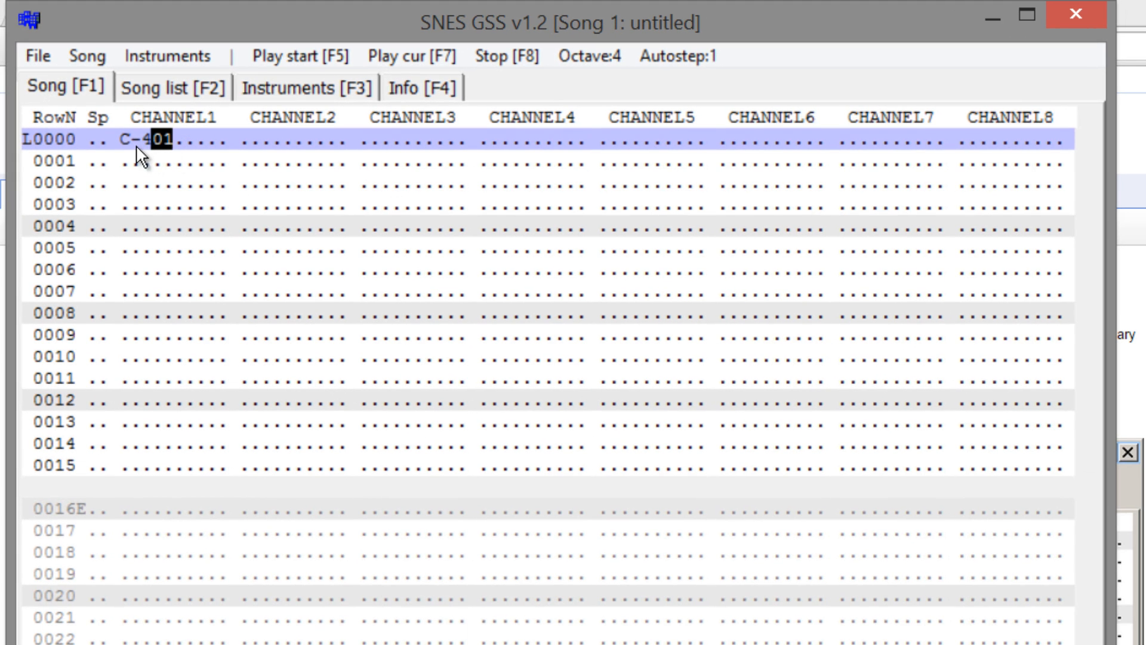
Step: Enter C-4 notes in rows 0004, 0008 and 0012 of CHANNEL1
left_click(132, 227)
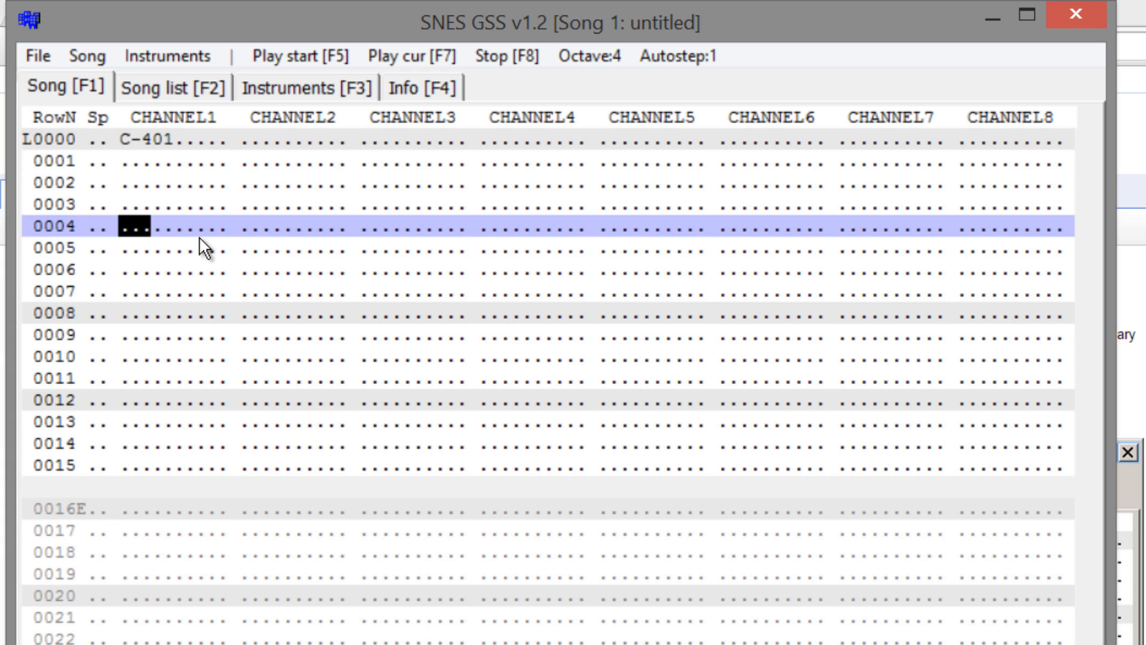
key("z")
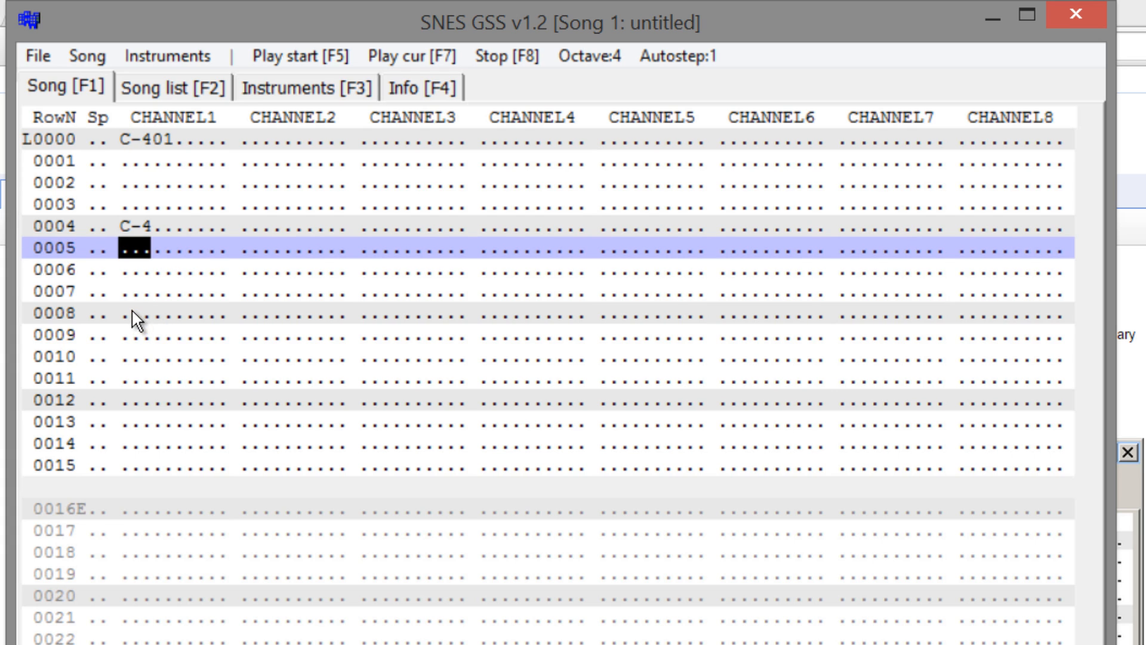
left_click(131, 313)
key("z")
left_click(138, 399)
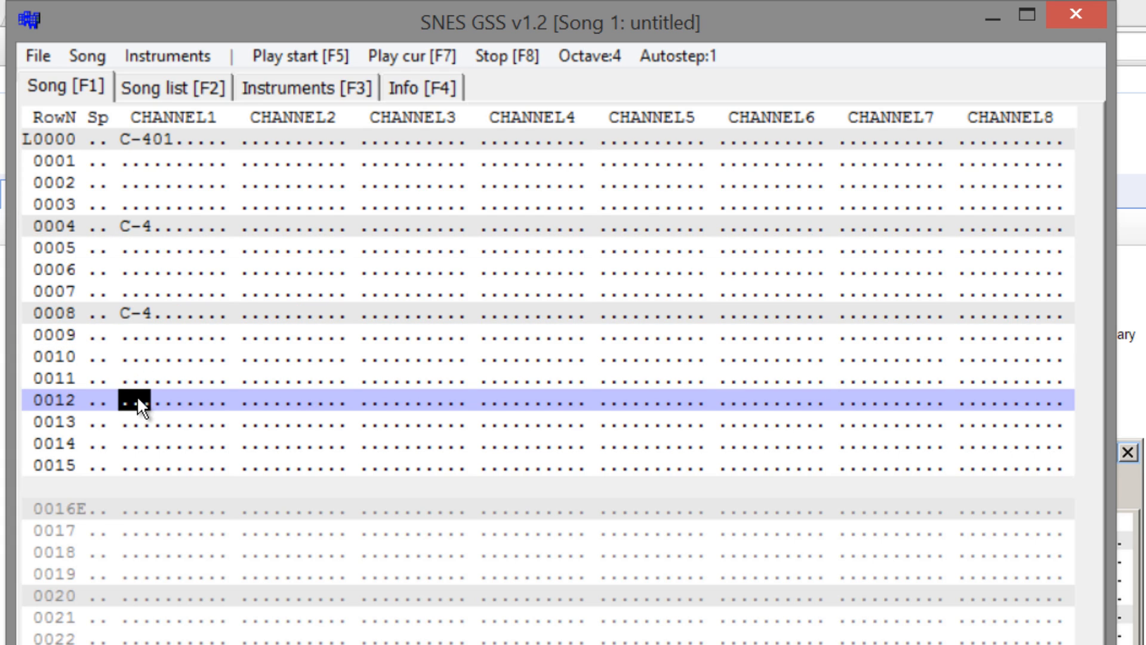
key("z")
Step: Assign instrument 02 to the CHANNEL1 notes in rows 0004 and 0012, and instrument 01 to the note in row 0008
left_click(161, 227)
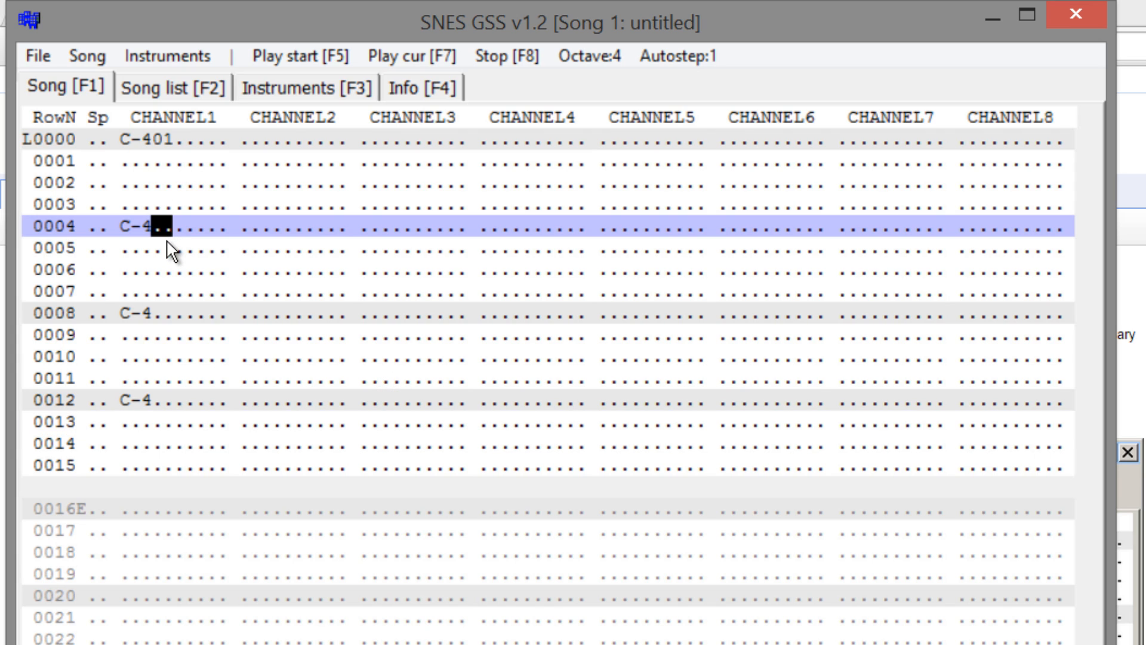
type("2")
left_click(167, 310)
type("2")
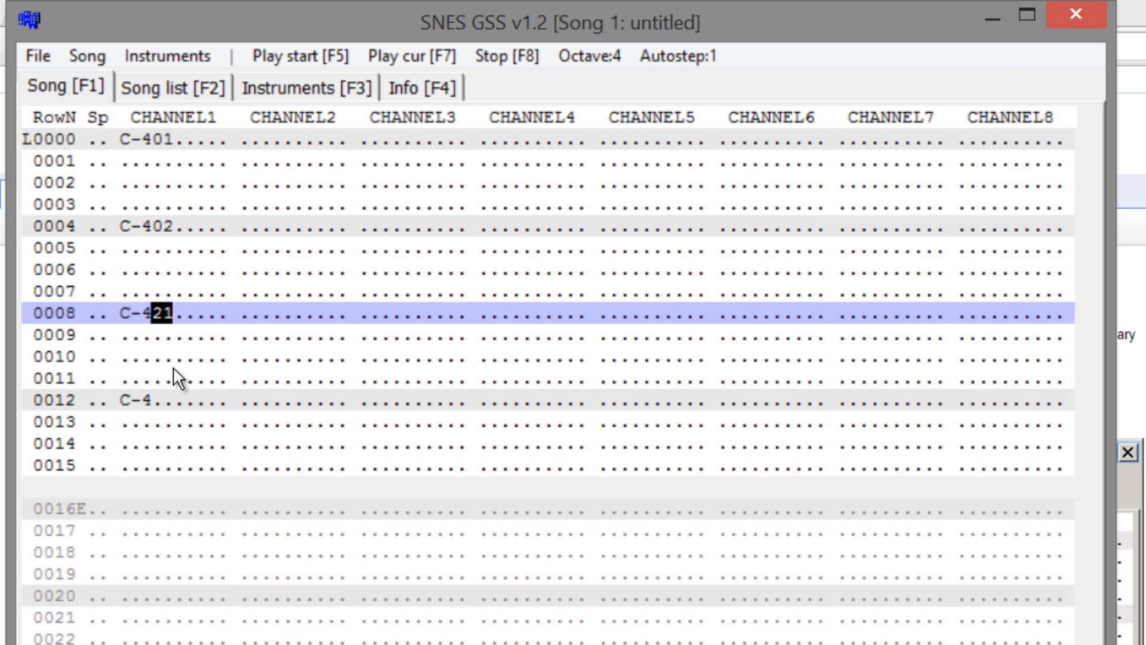
type("10")
type("11")
left_click(166, 330)
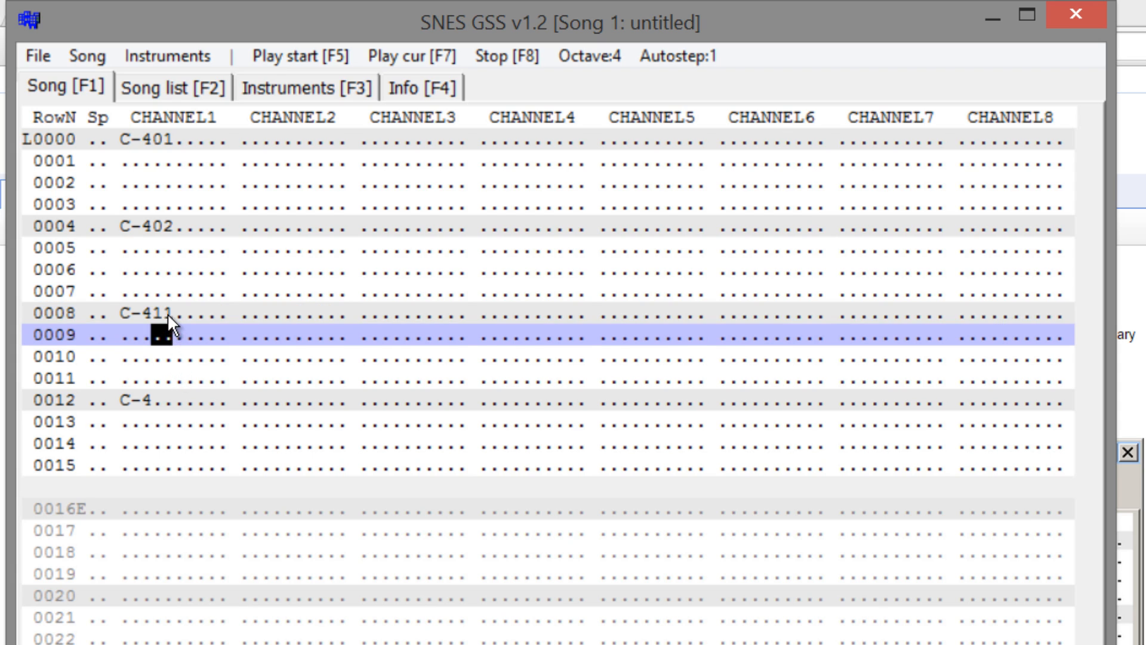
left_click(167, 313)
type("1")
left_click(167, 400)
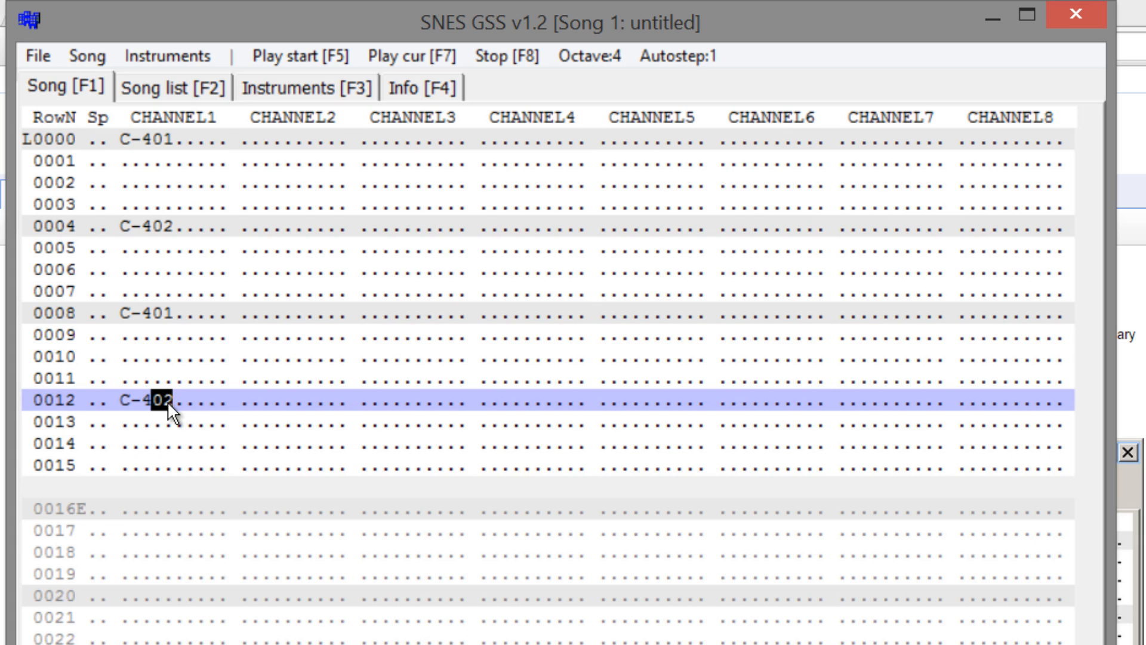
type("02")
Step: Enter instrument 03 in row 0000 of CHANNEL2 and put --- entries in the note fields of rows 0000 to 0003
left_click(255, 140)
left_click(278, 142)
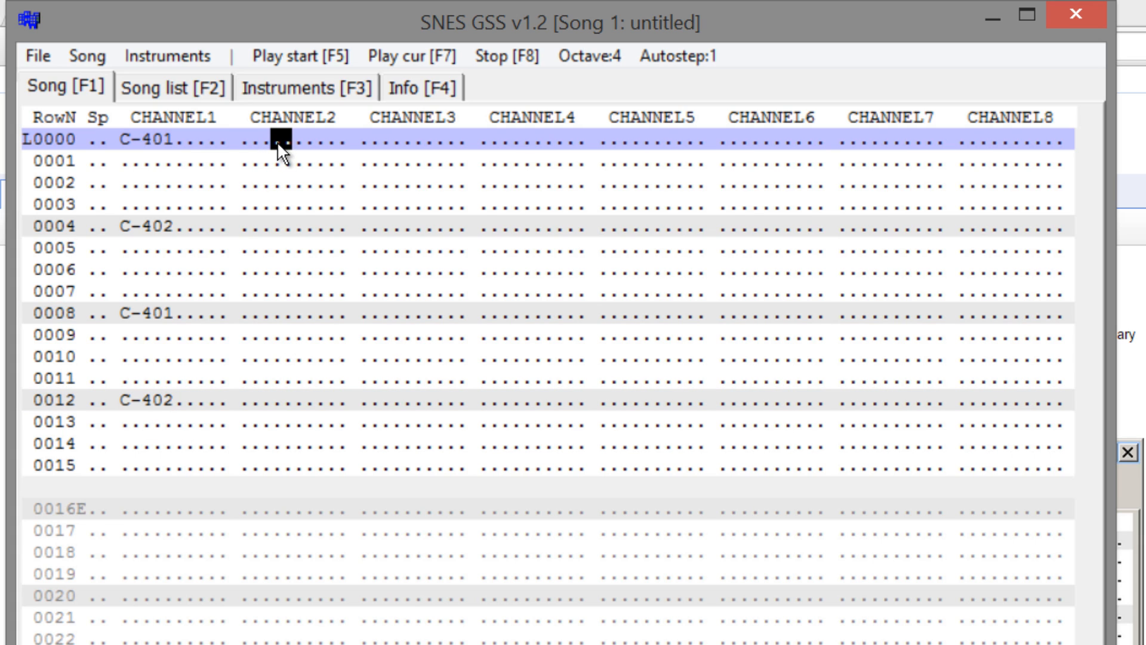
left_click(261, 139)
key("1")
key("1")
key("1")
key("1")
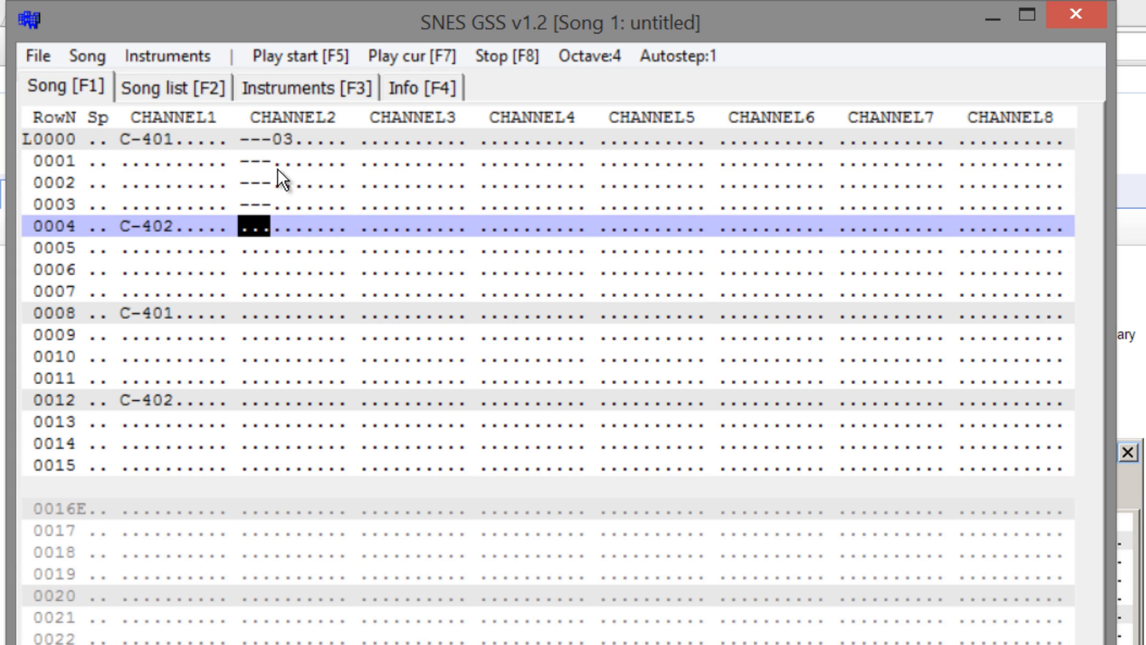
Step: Fill the note fields of CHANNEL2 with C-4 from row 0000 to row 0014
left_click(253, 144)
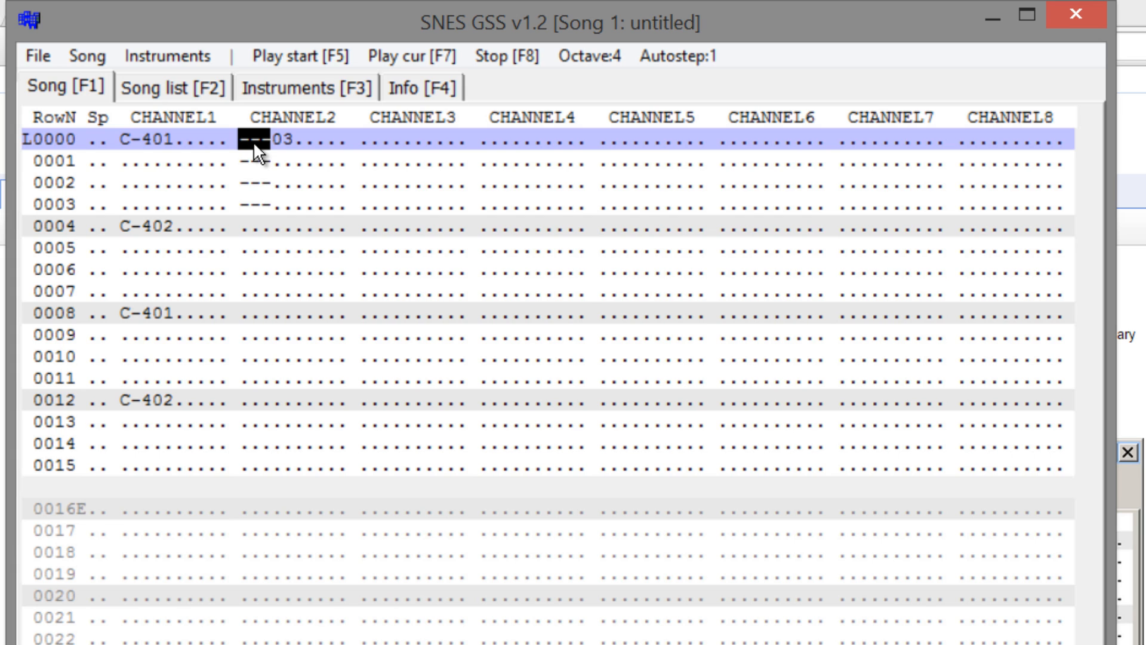
key("z")
key("z")
key("z")
key("z")
key("z")
key("z")
key("z")
key("z")
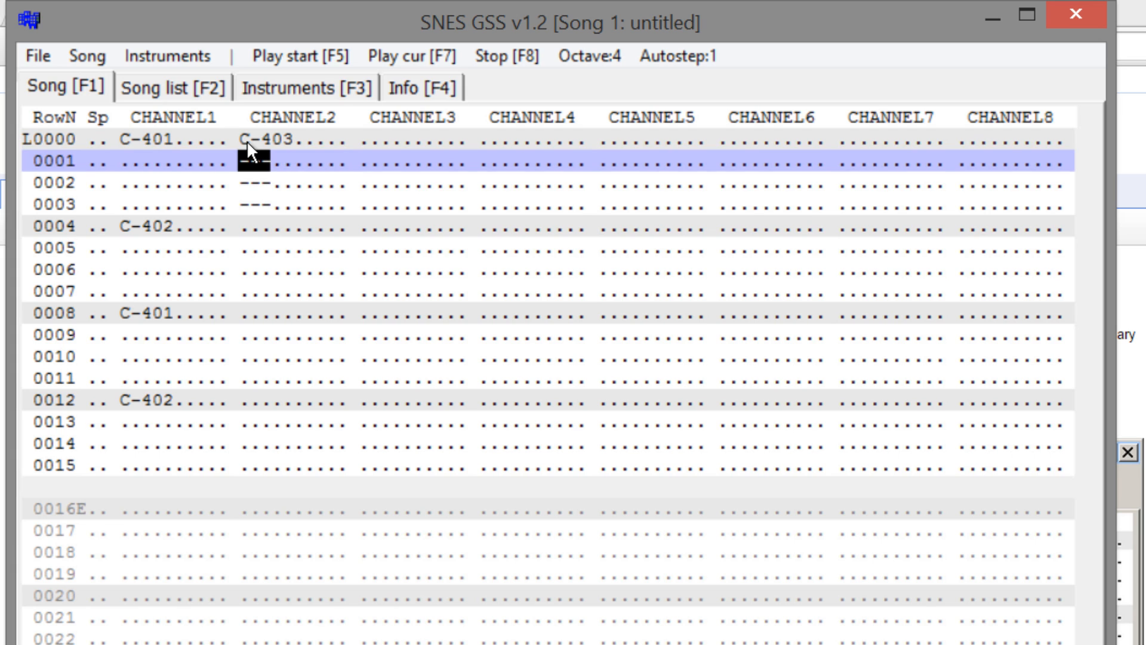
key("z")
key("z")
key("z")
key("z")
key("z")
key("z")
key("z")
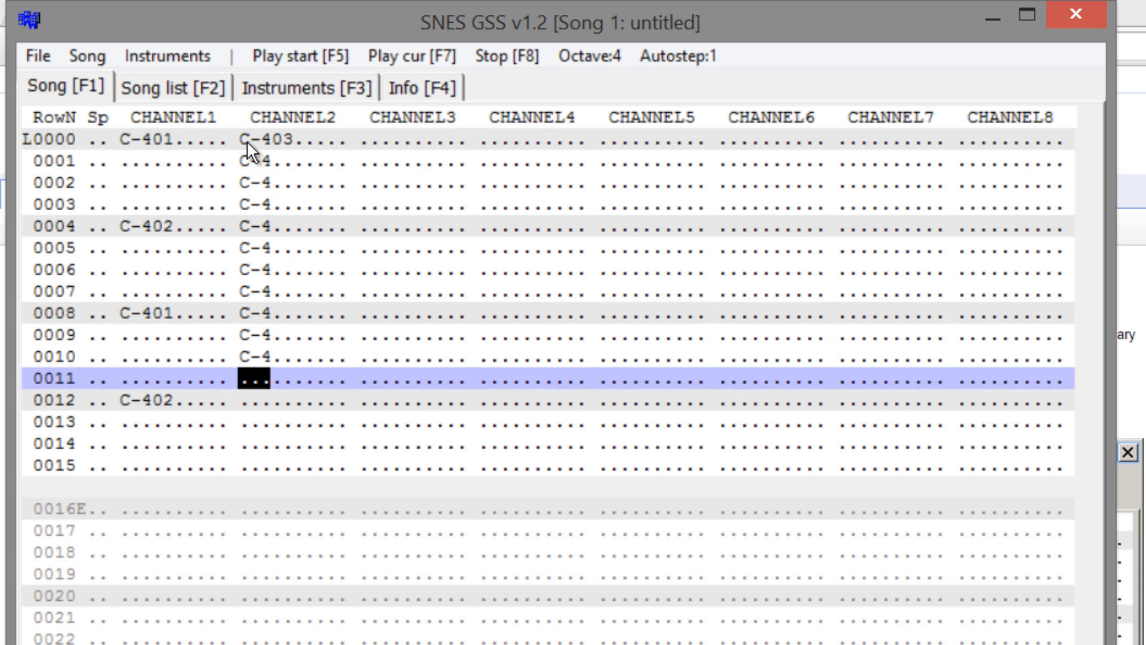
Step: Set instrument 02 in row 0000 of CHANNEL2 and instrument 03 on the CHANNEL1 notes in rows 0004 and 0012
left_click(289, 139)
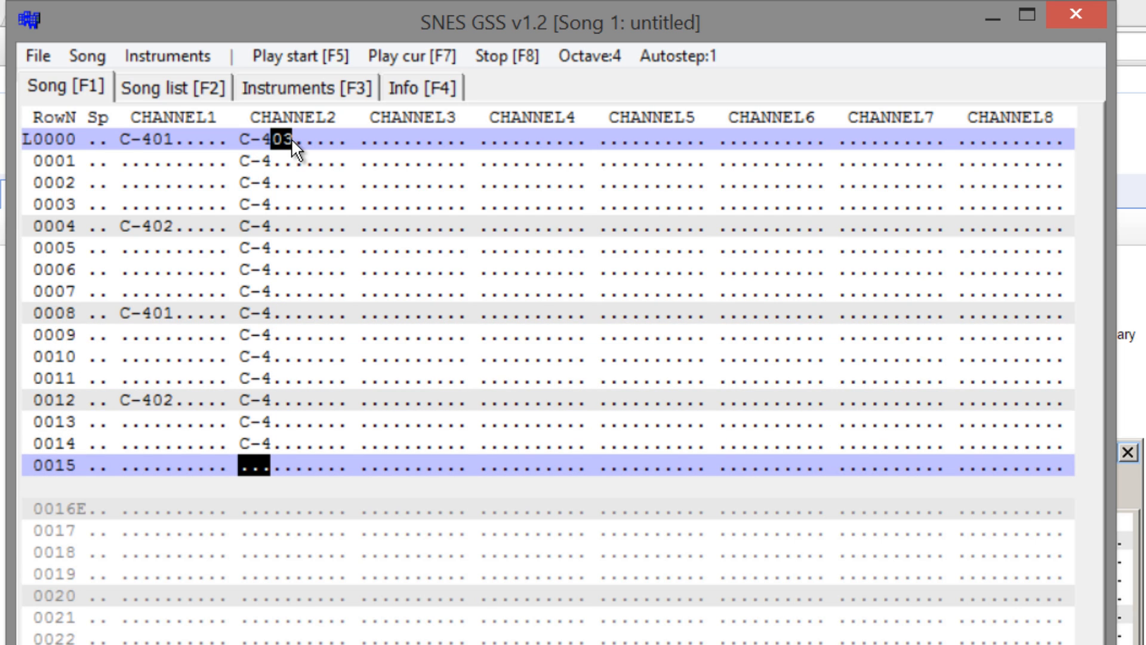
type("02")
left_click(171, 225)
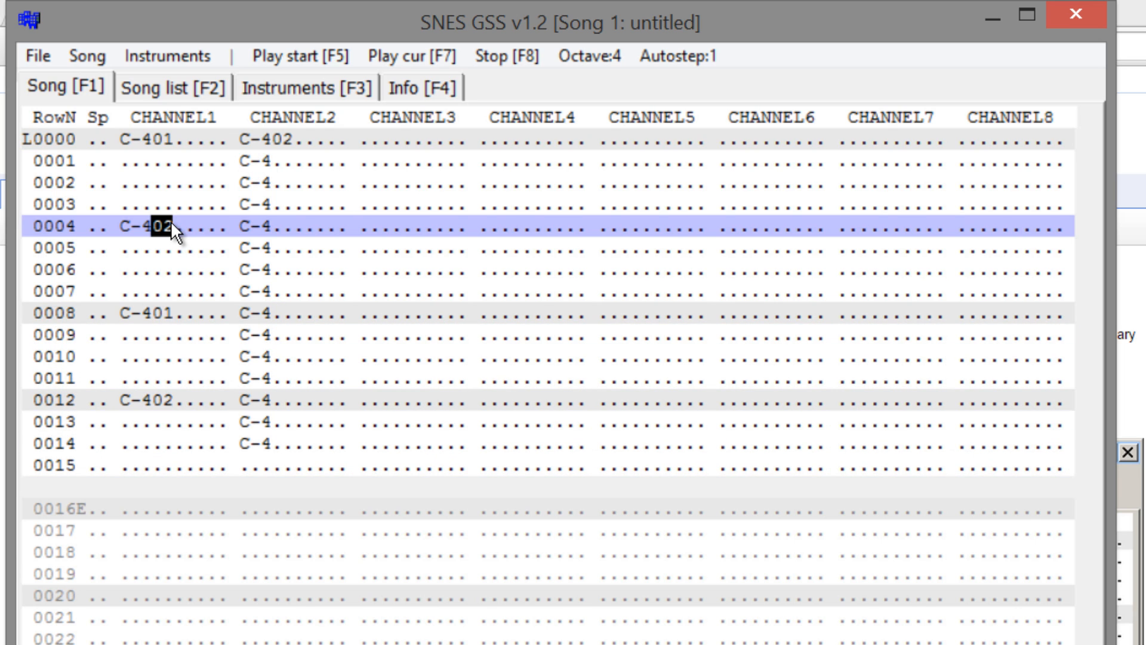
type("03")
left_click(167, 400)
type("03")
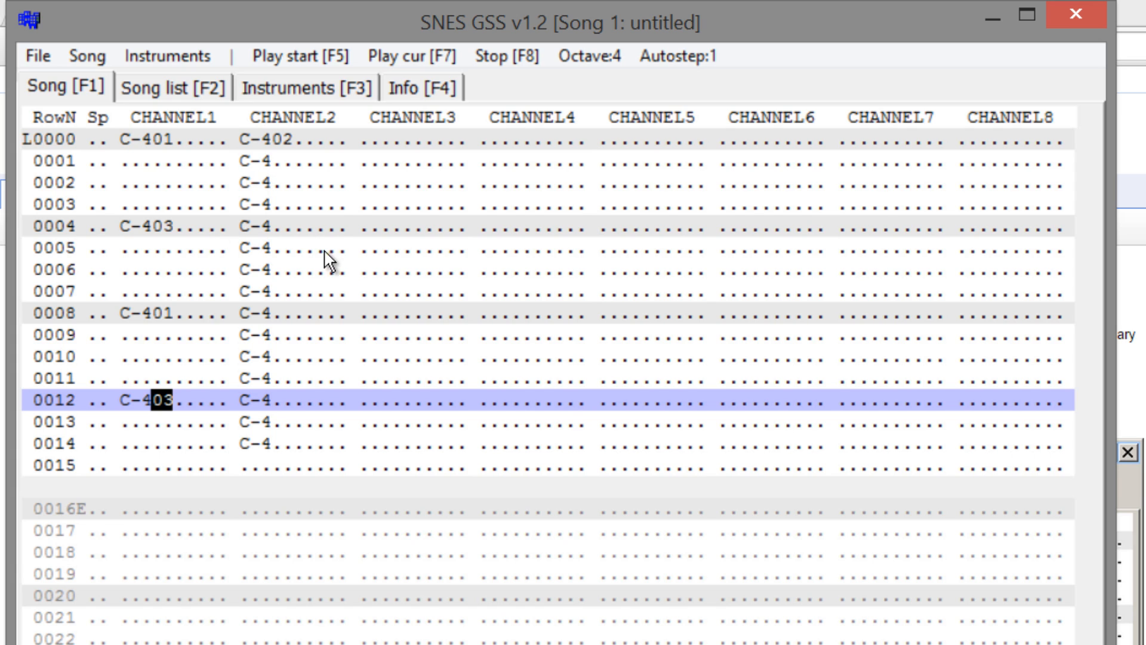
Step: Enter a C-4 note in row 0015 of CHANNEL2
left_click(254, 467)
key("1")
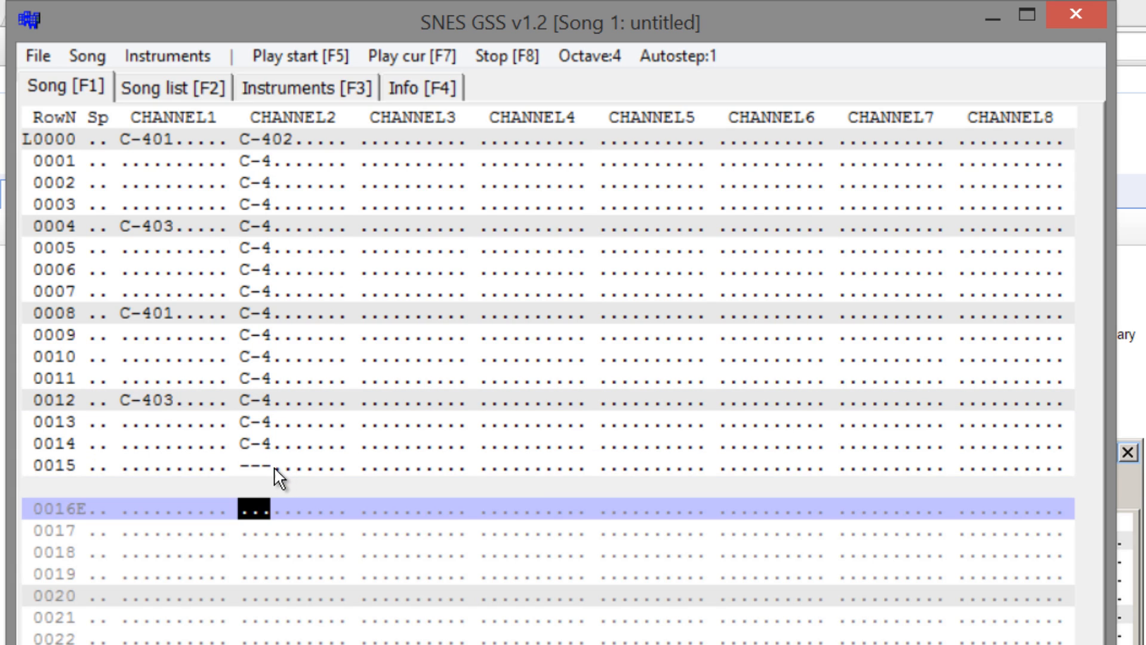
left_click(259, 464)
key("z")
Step: Set the CHANNEL2 volume to 80 in row 0000 and 20 in row 0001
left_click(301, 140)
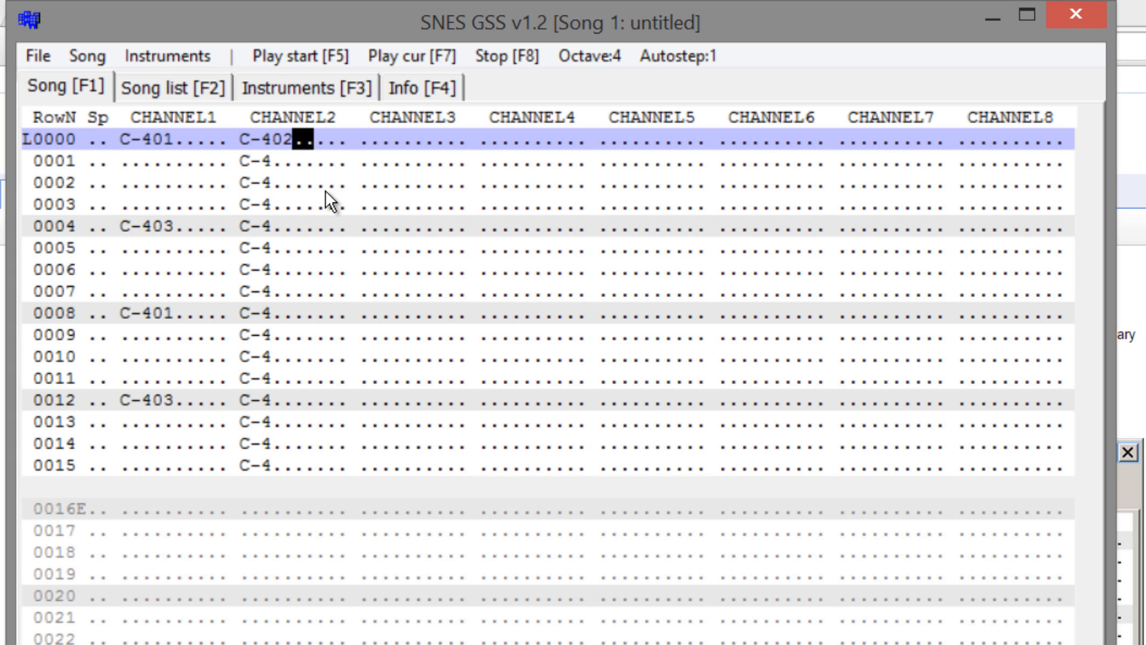
type("20")
type("80")
left_click(306, 227)
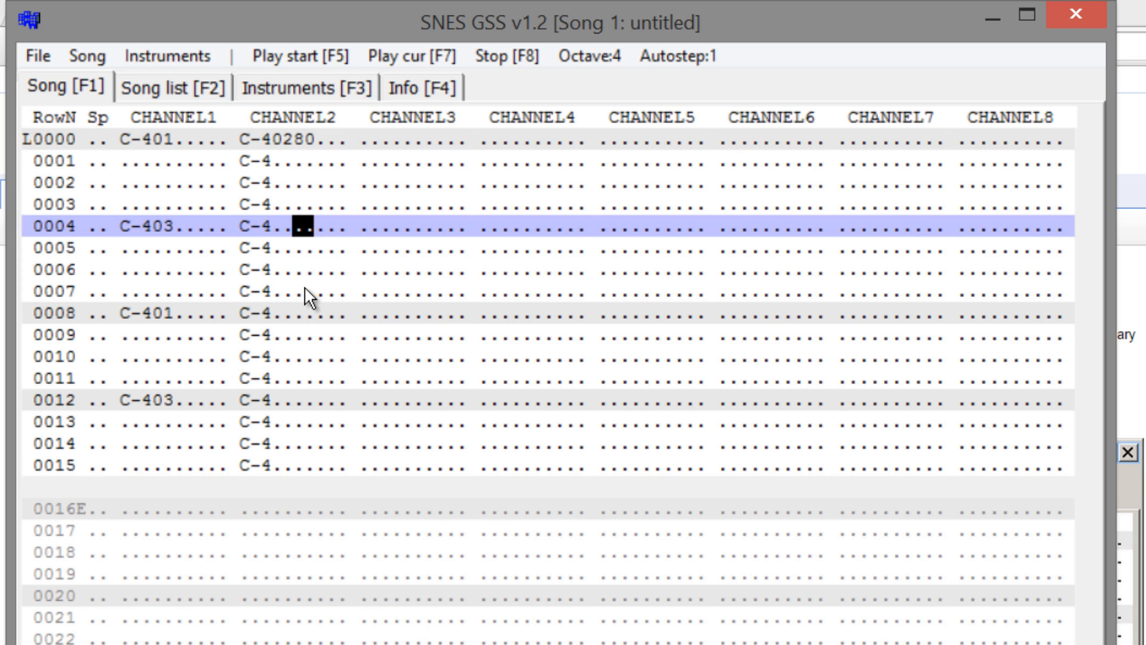
left_click(304, 161)
type("20")
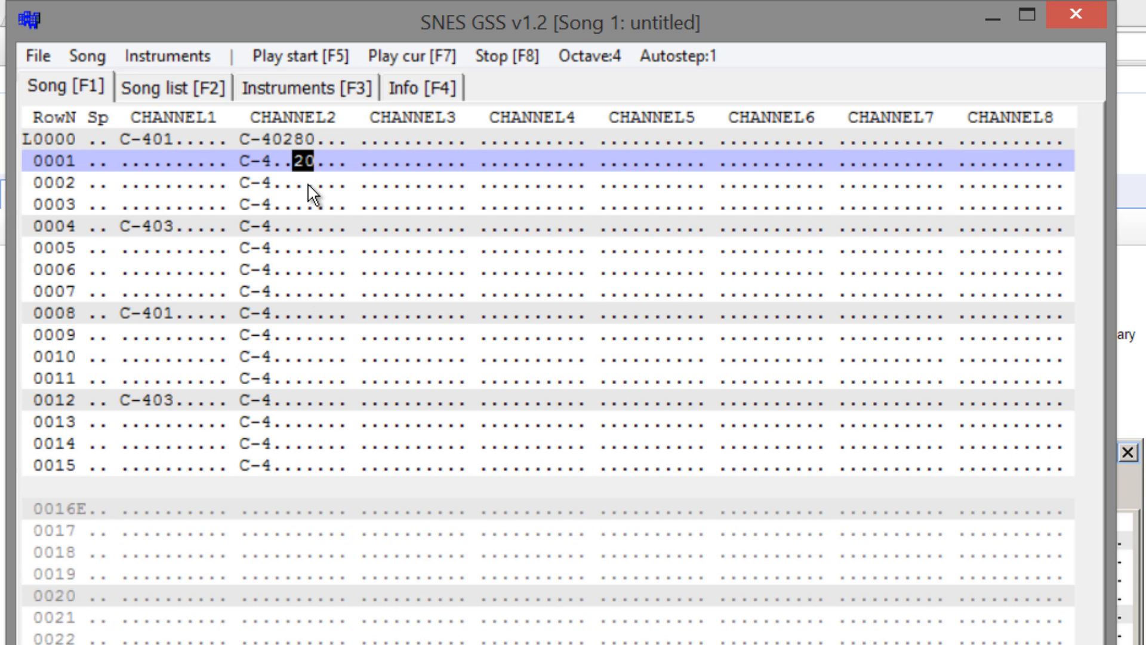
Step: Set the CHANNEL2 volume to 80 in row 0004 and 20 in row 0005
left_click(320, 420)
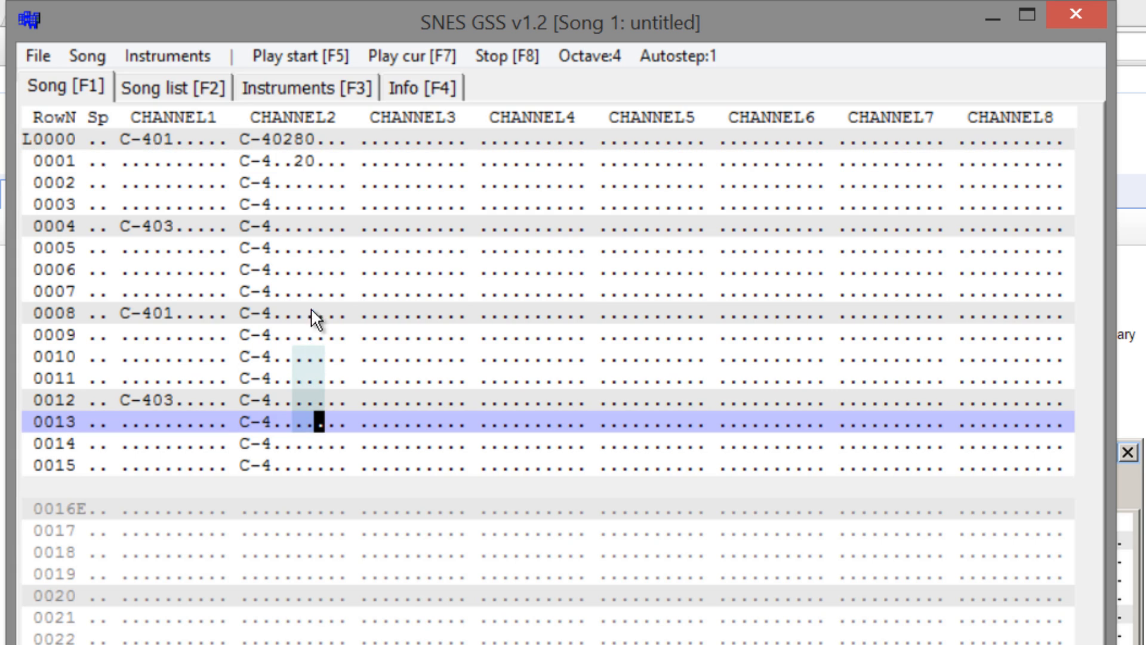
left_click(301, 227)
type("80")
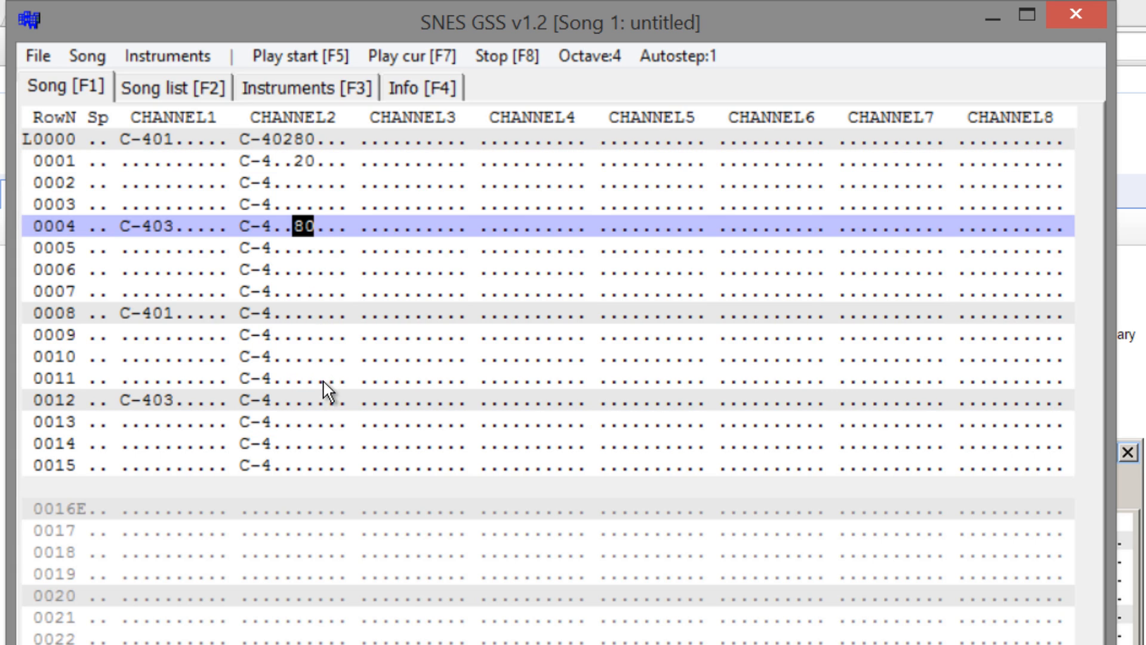
type("20")
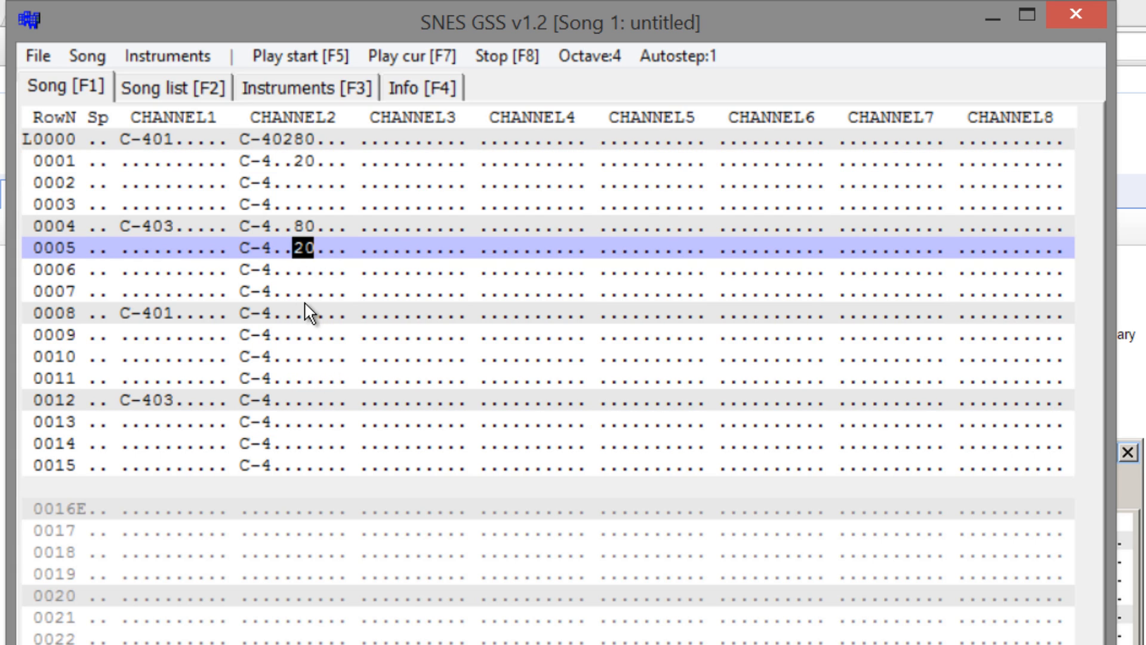
Step: Copy the CHANNEL2 volume values of rows 0004 and 0005 to rows 0008–0009 and 0012–0013
left_click(301, 226)
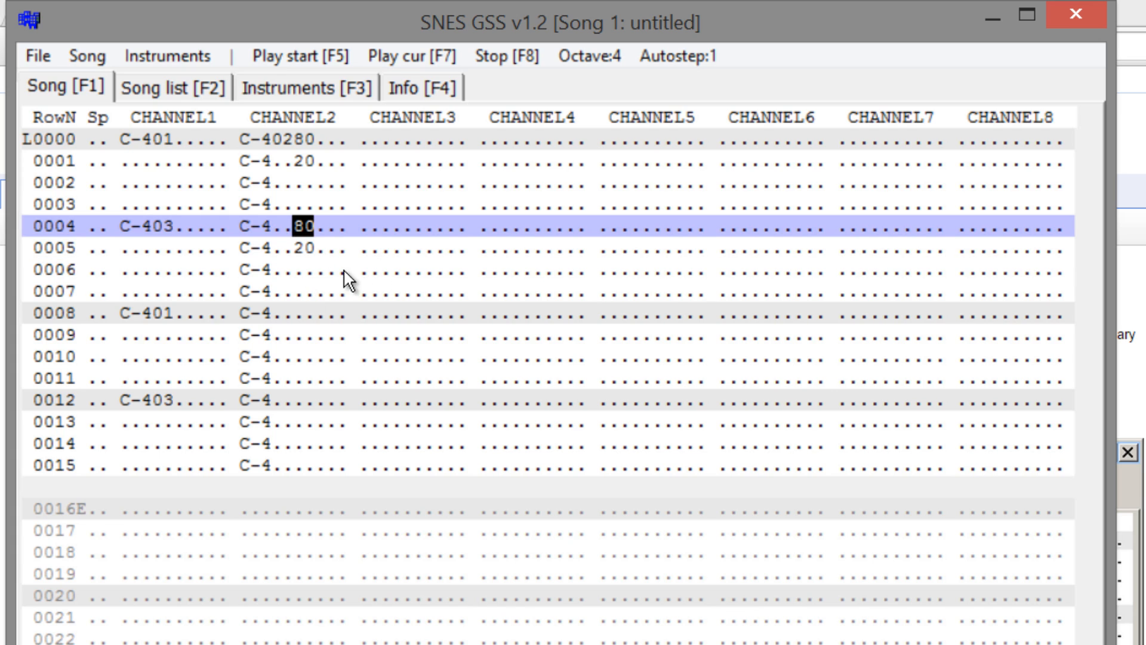
left_click(308, 313)
key("ctrl+v")
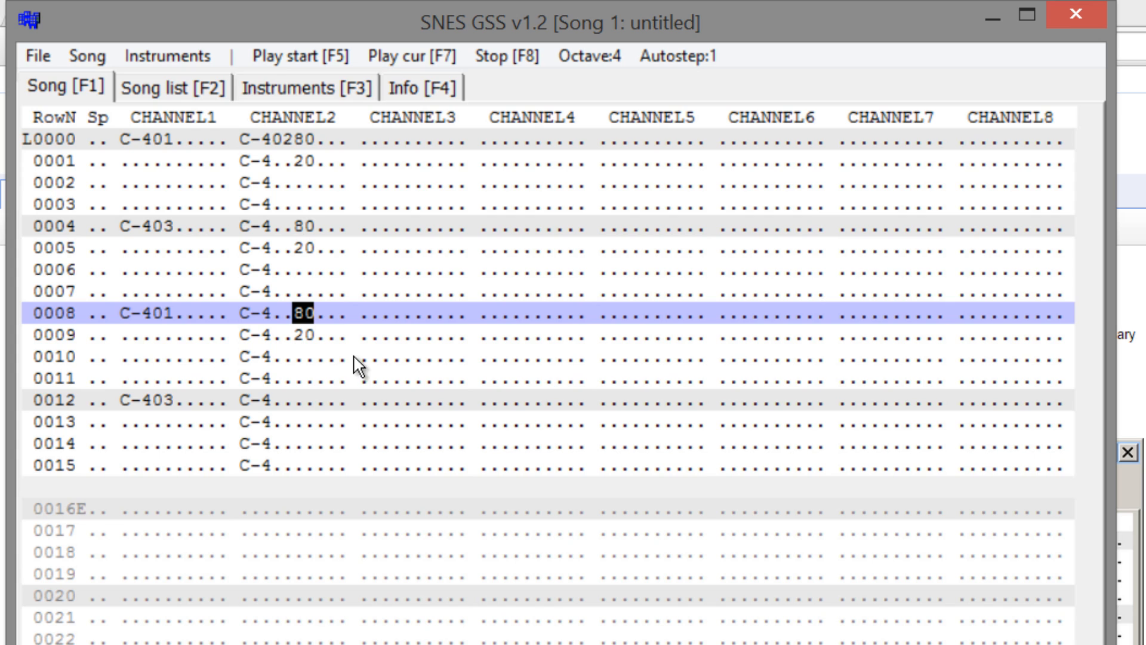
left_click(322, 391)
key("ctrl+v")
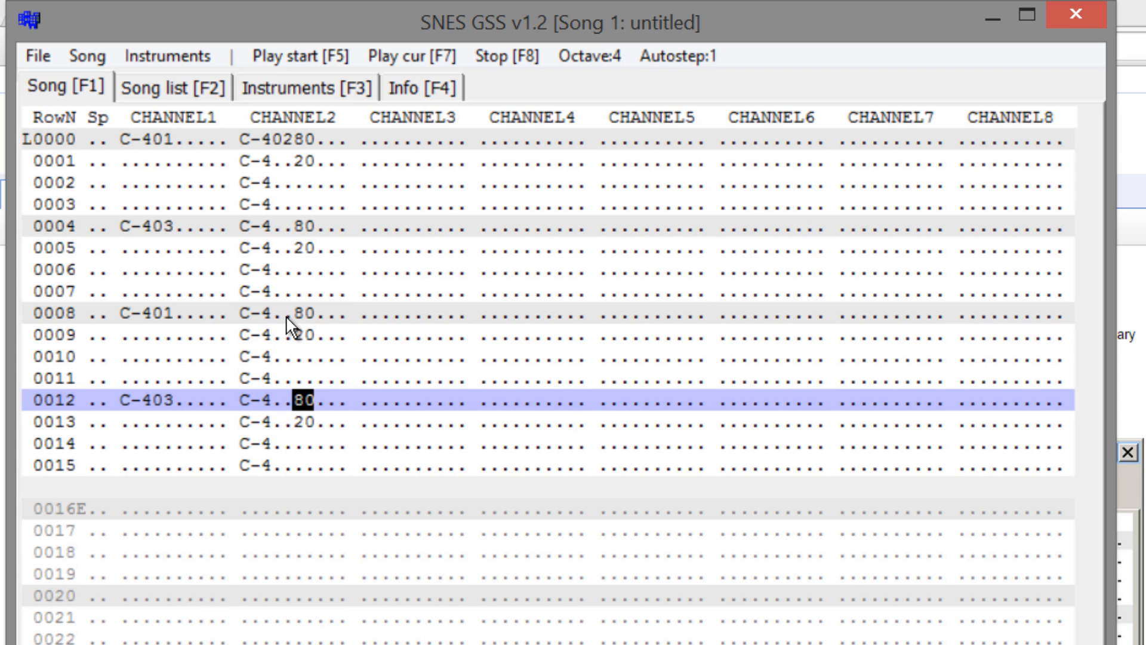
Step: Toggle muting of CHANNEL1 and CHANNEL2 on and off
left_click(325, 115)
left_click(322, 115)
left_click(321, 115)
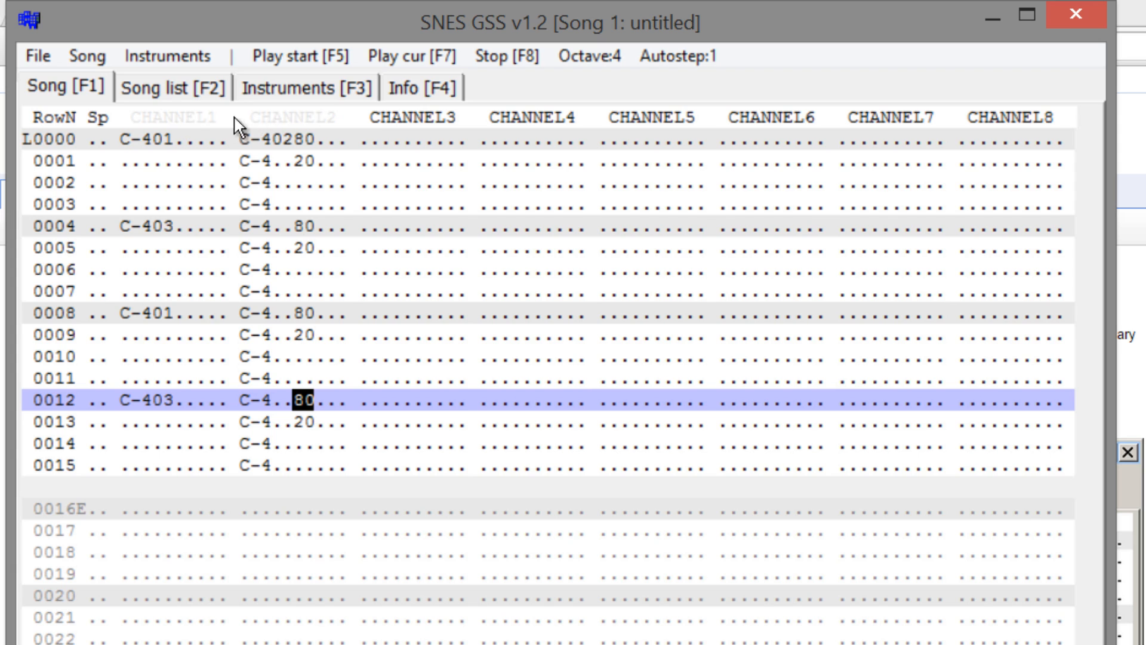
left_click(325, 116)
left_click(325, 117)
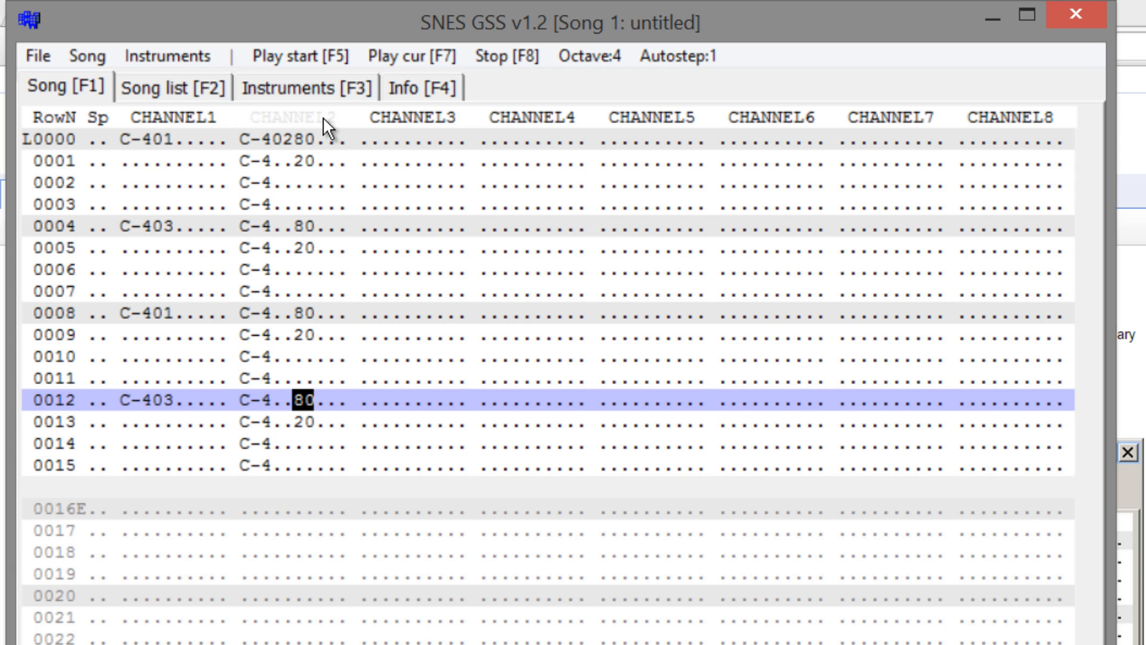
left_click(323, 118)
left_click(323, 118)
left_click(323, 118)
left_click(323, 117, "alt")
left_click(323, 118, "alt")
left_click(322, 117)
left_click(322, 118)
Step: Solo CHANNEL2 and restore all channels
right_click(319, 118)
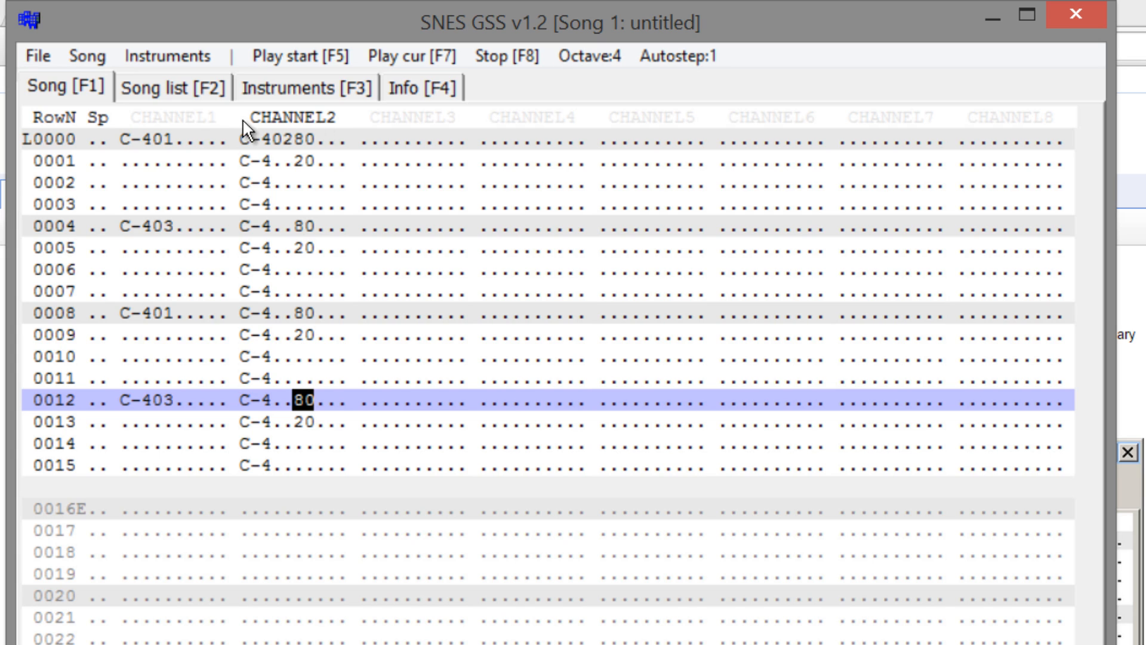
right_click(292, 117)
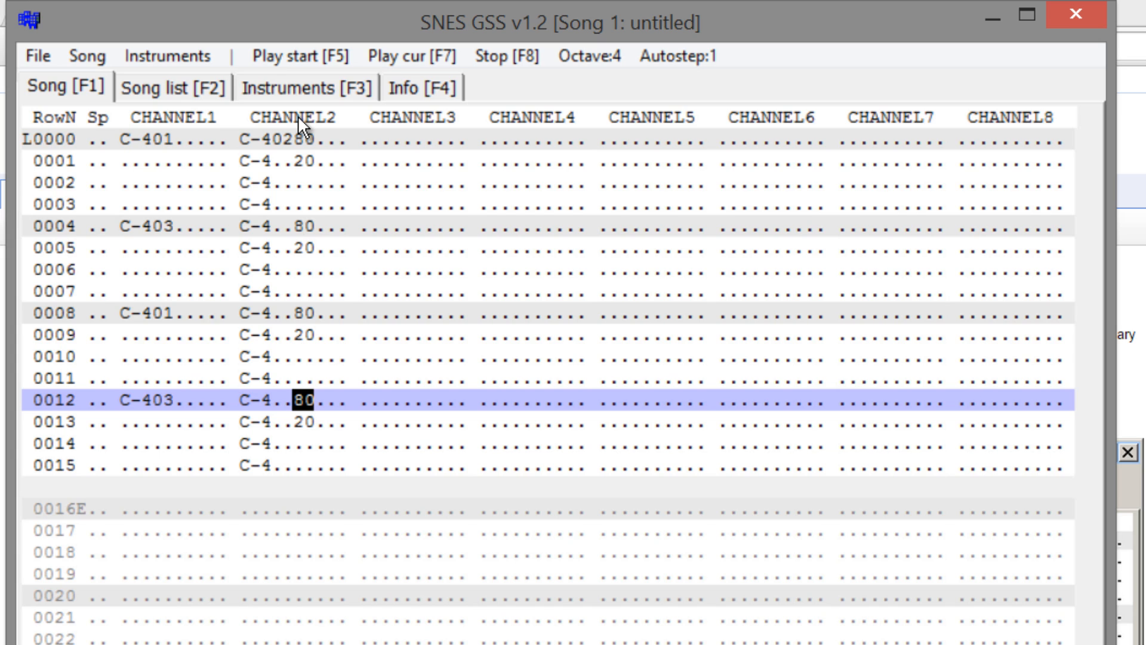
right_click(298, 117)
right_click(299, 117)
Step: Move the song's end marker further down the pattern to extend the loop range beyond row 0023
key("Down")
key("Down")
key("Down")
key("Down")
key("Down")
key("Down")
key("Down")
key("Down")
key("Down")
key("Down")
key("Down")
key("Down")
key("Down")
key("Down")
key("Down")
key("Down")
key("Down")
key("Down")
key("Down")
key("Down")
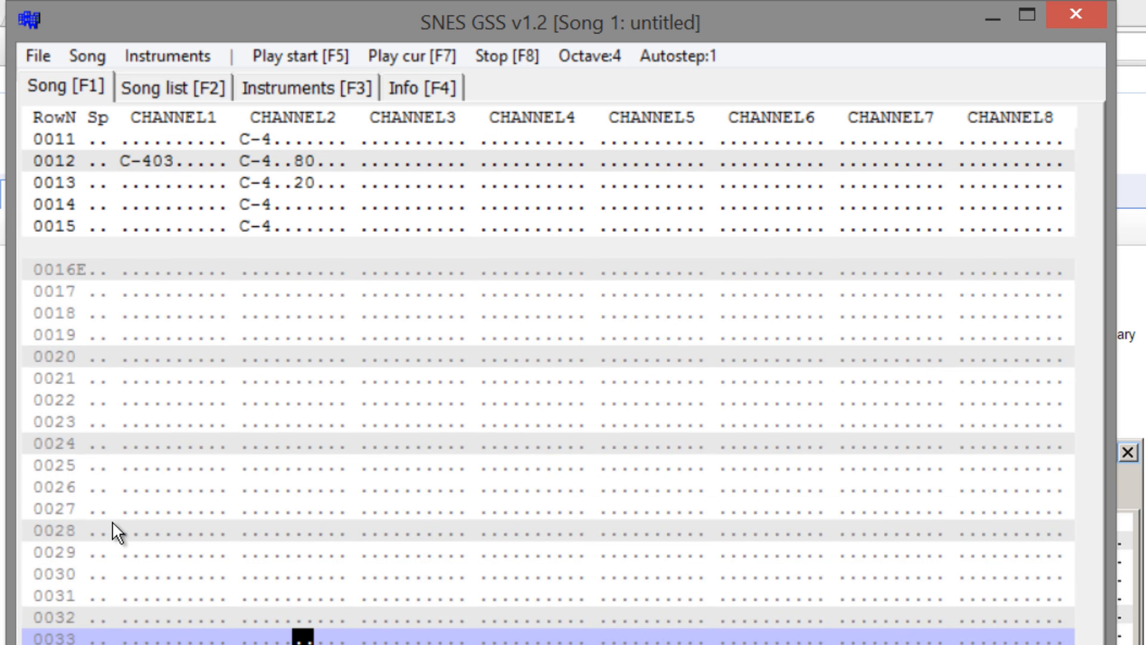
key("Up")
key("Up")
key("Up")
key("Up")
key("Up")
key("Up")
key("Up")
key("Up")
key("Up")
key("Up")
key("Up")
key("Up")
key("Up")
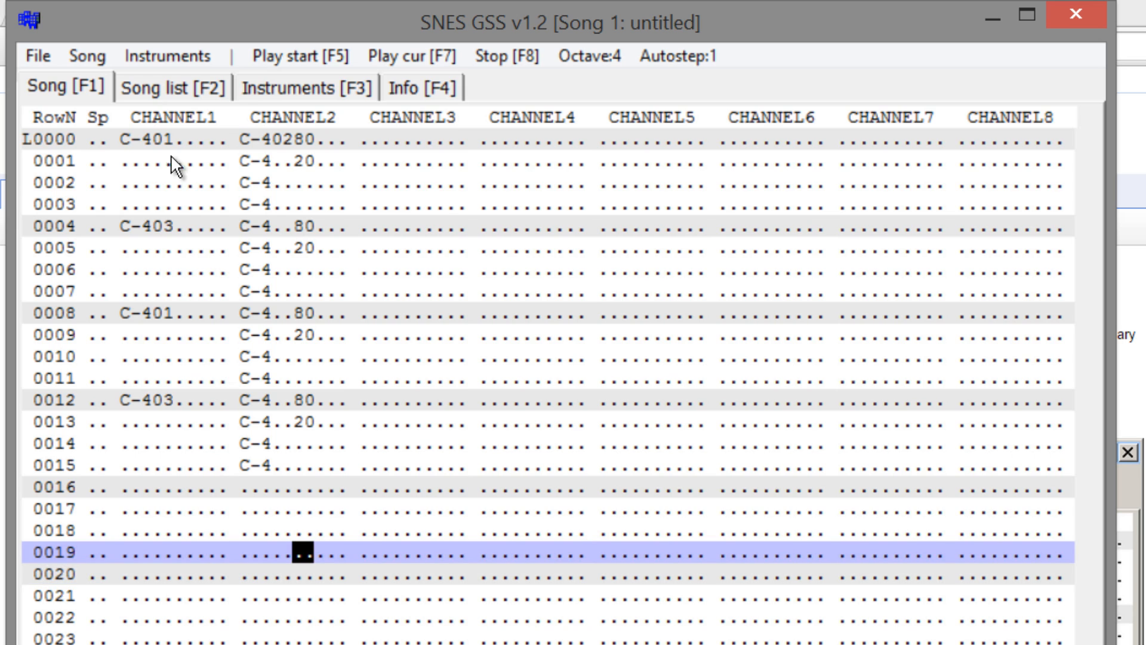
Step: Copy rows 0000–0015 of CHANNEL1 and CHANNEL2 and paste them starting at row 0016
left_click_drag(156, 146, 348, 469)
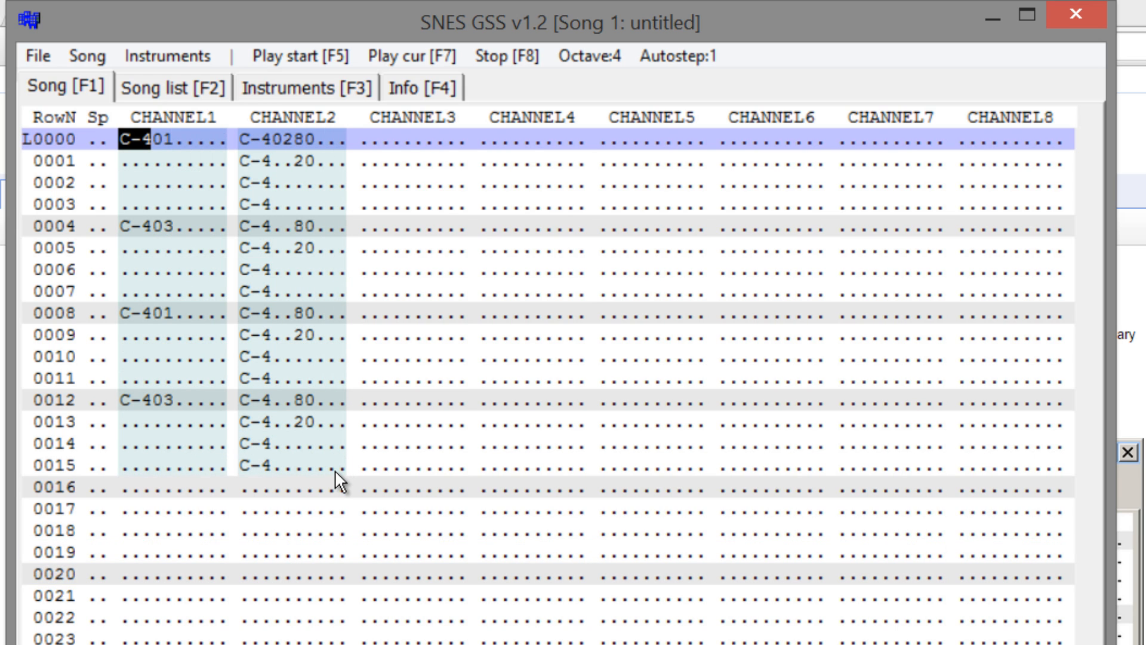
key("ctrl+c")
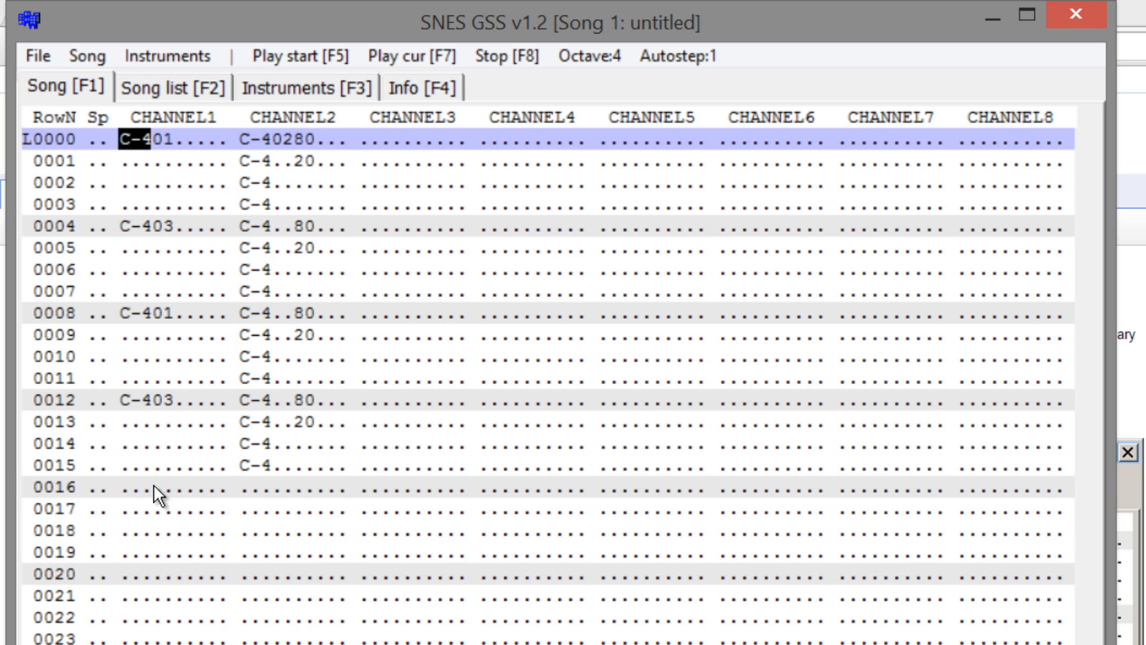
left_click(135, 487)
key("ctrl+v")
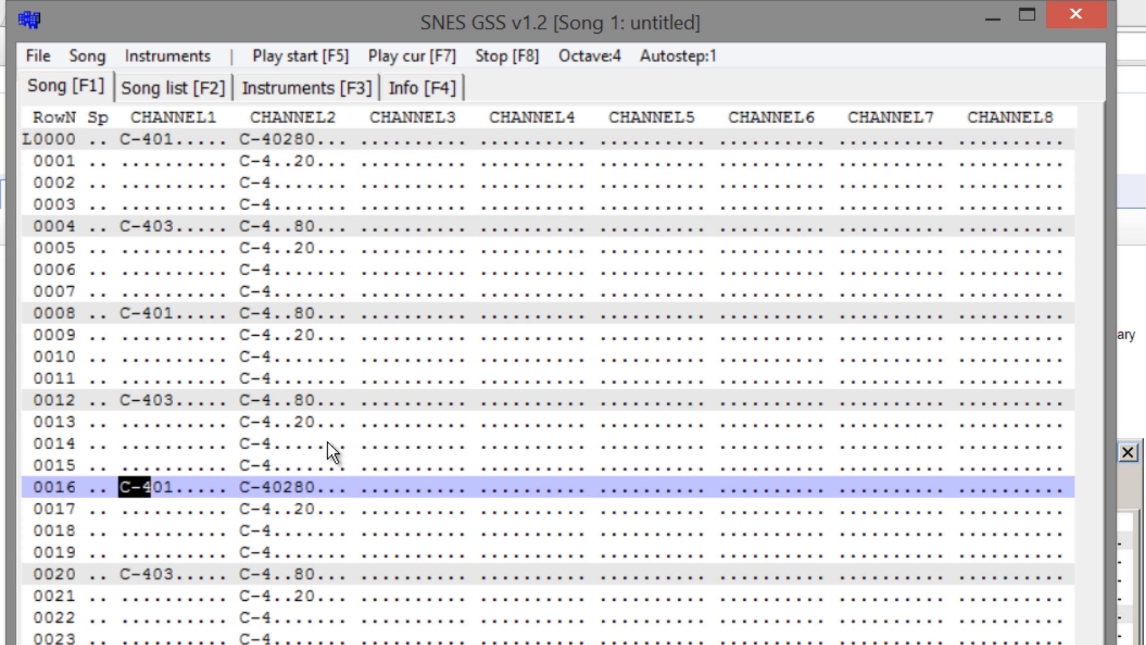
Step: Add the effect S00 to CHANNEL2 at row 0000 and S99 at row 0016
left_click(320, 487)
left_click(328, 141)
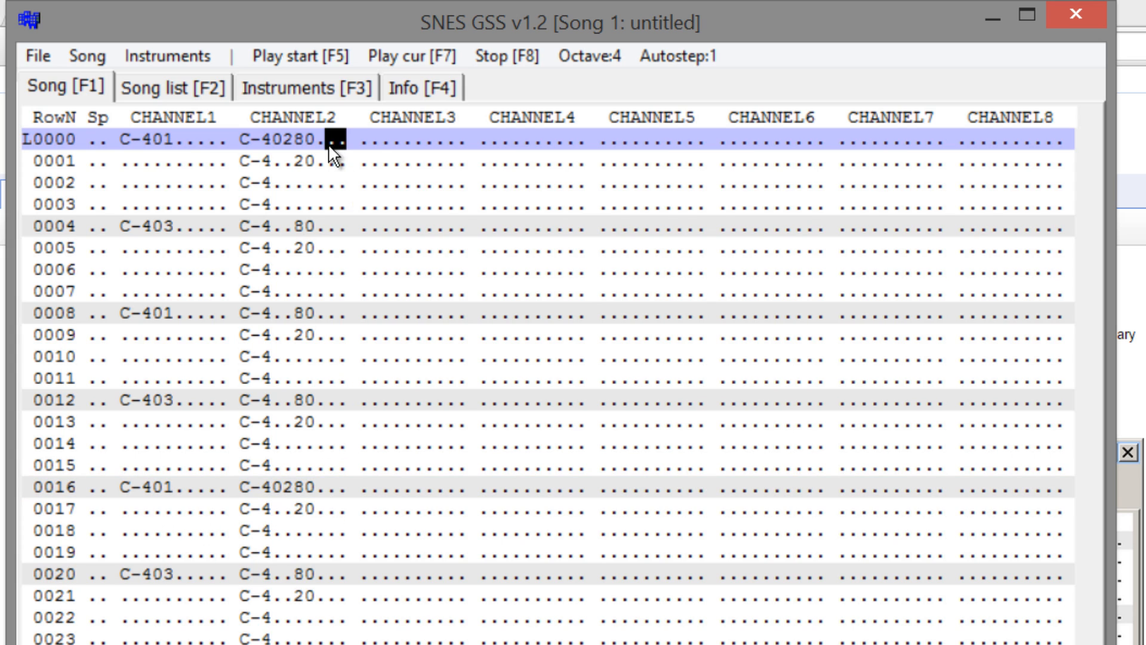
double_click(323, 144)
left_click(320, 160)
key("Up")
type("s")
key("Right")
type("00")
left_click(323, 489)
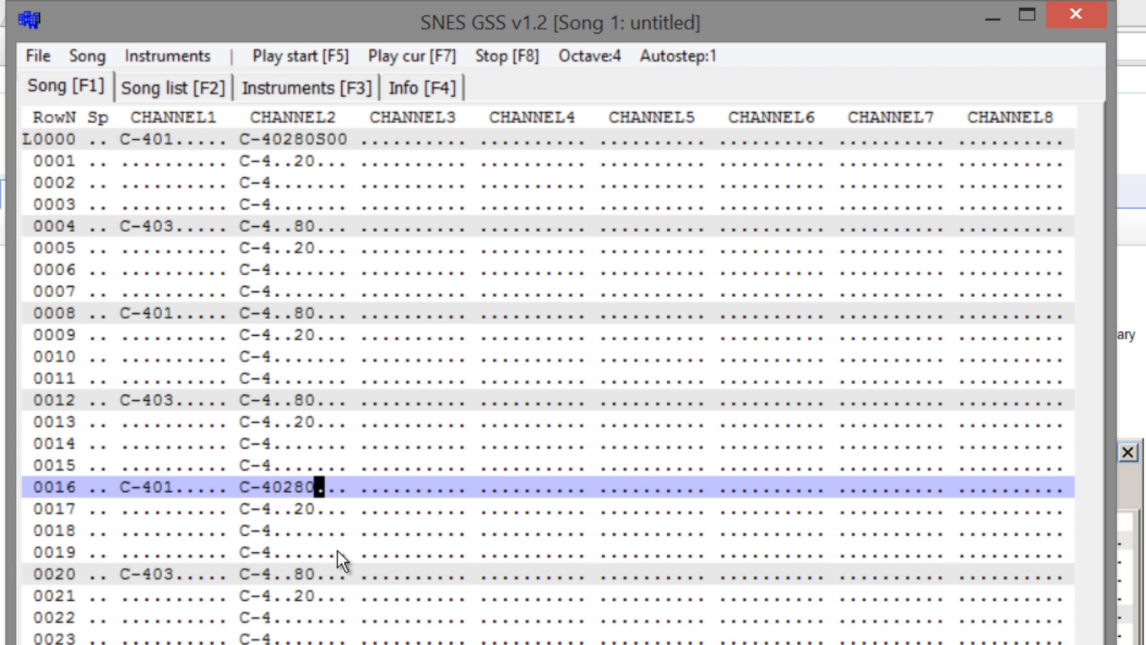
type("S99")
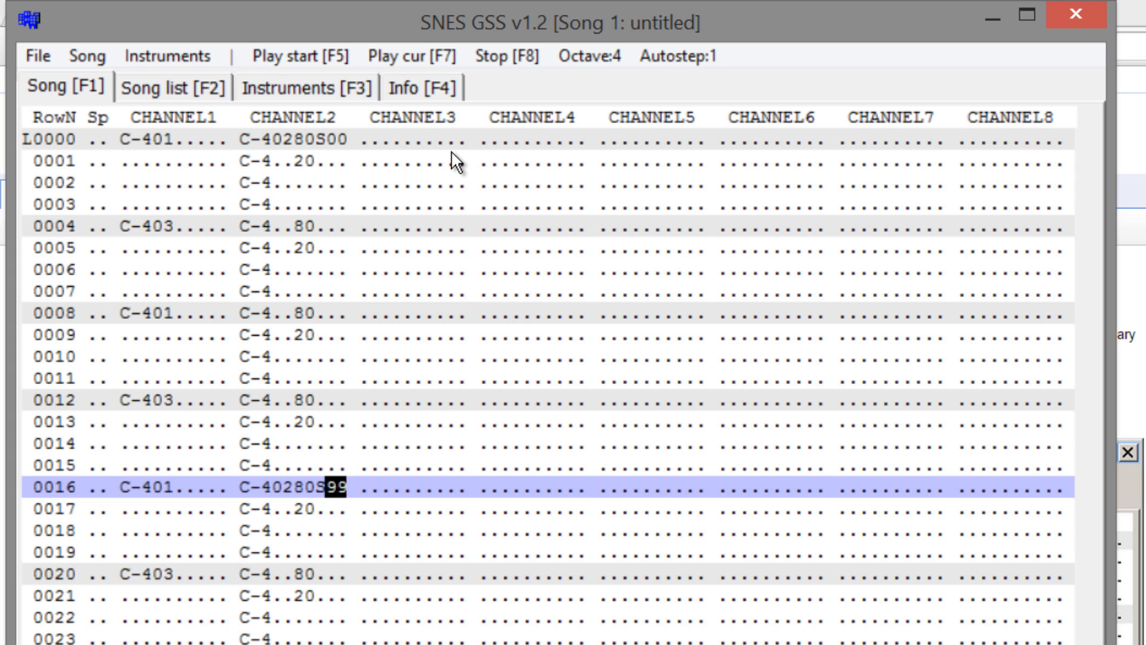
Step: Enter the chord notes C-4, E-4 and G-4 at row 0000 in CHANNEL3, CHANNEL4 and CHANNEL5
left_click(379, 142)
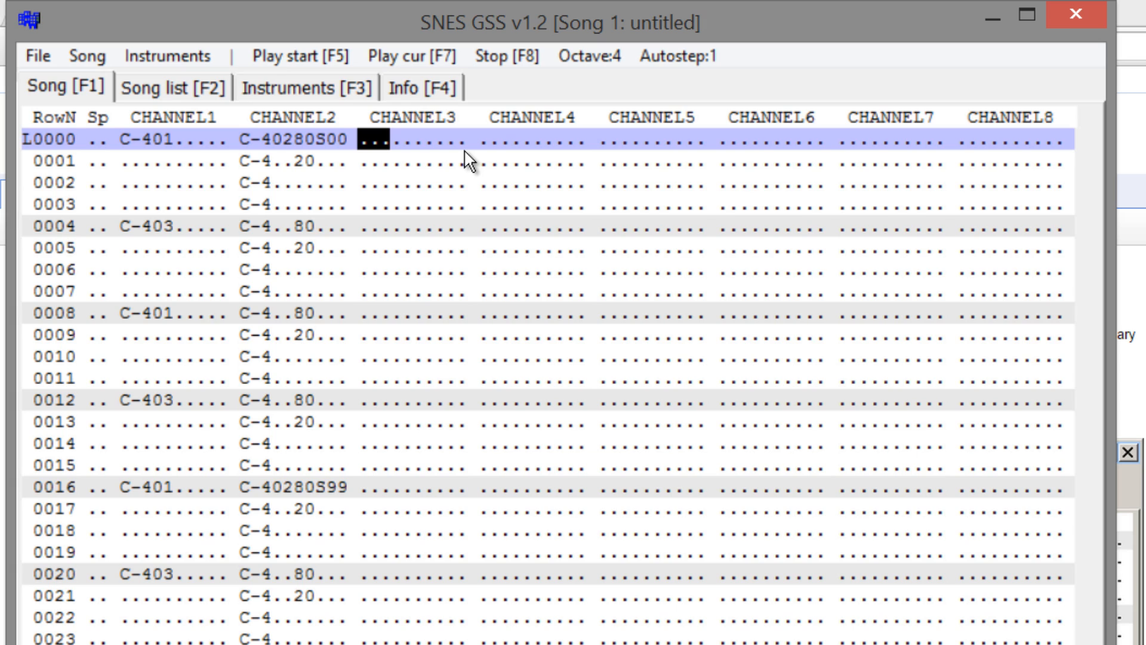
key("z")
left_click(497, 141)
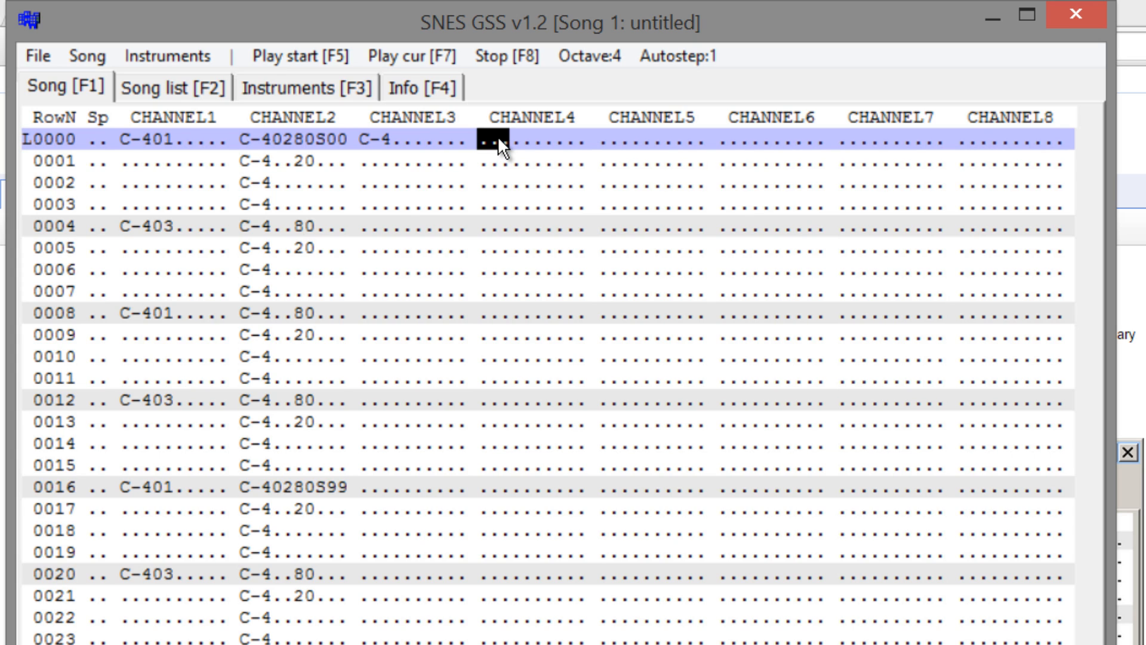
key("c")
left_click(620, 142)
key("b")
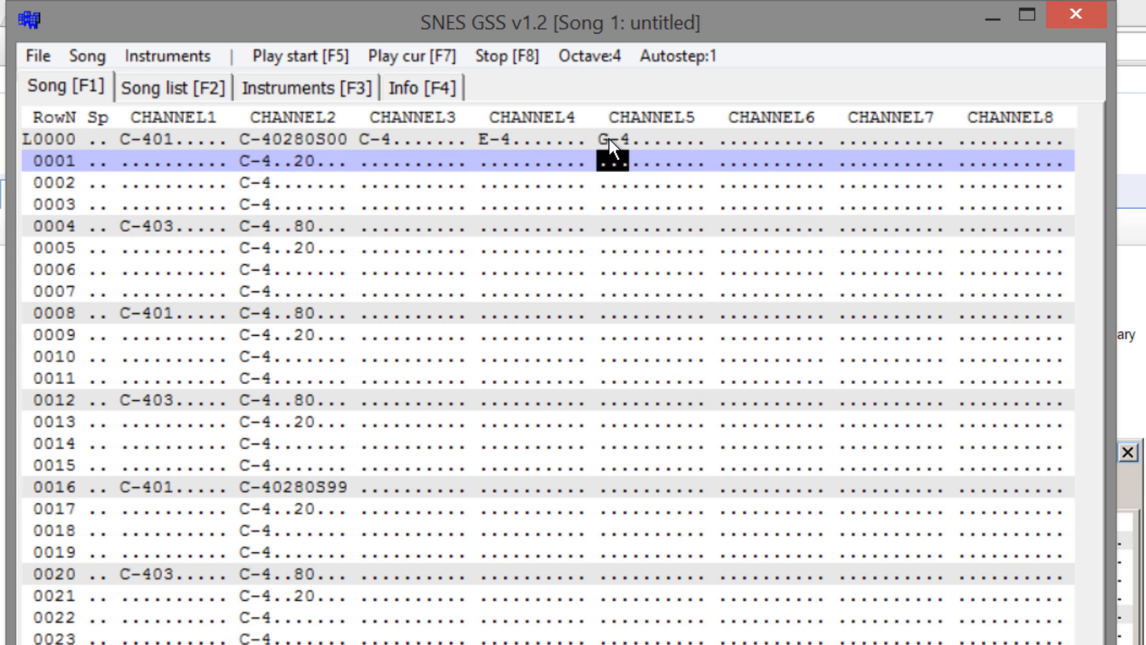
Step: Enter C-4, E-4 and G-4 at row 0002 in CHANNEL3, CHANNEL4 and CHANNEL5
left_click(381, 182)
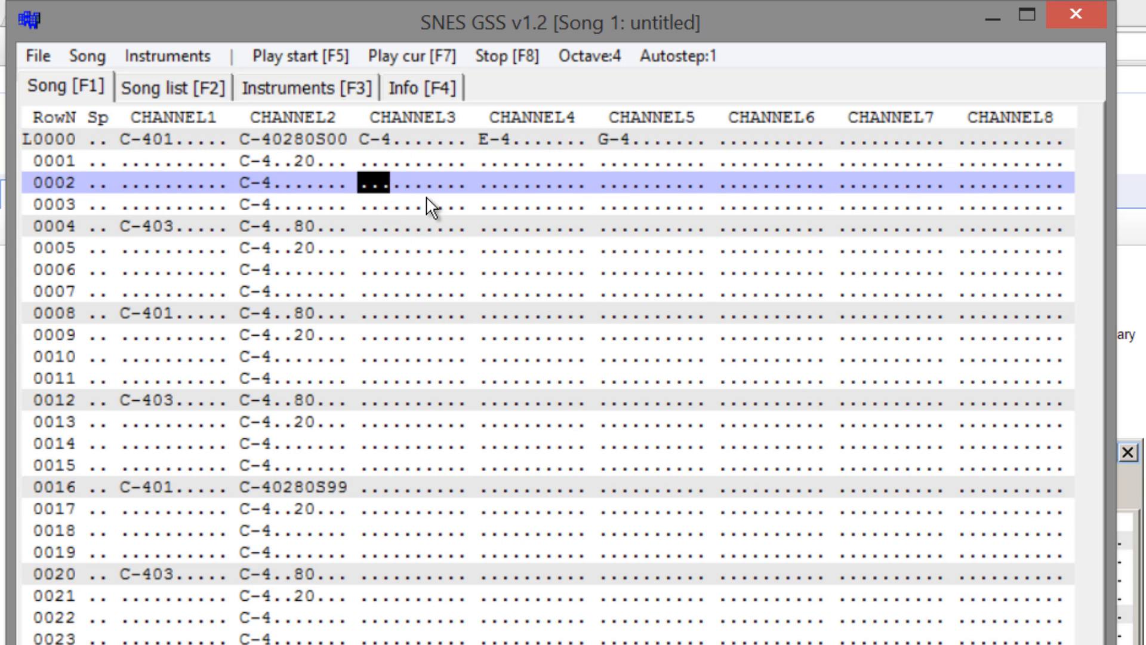
key("z")
left_click(497, 181)
key("c")
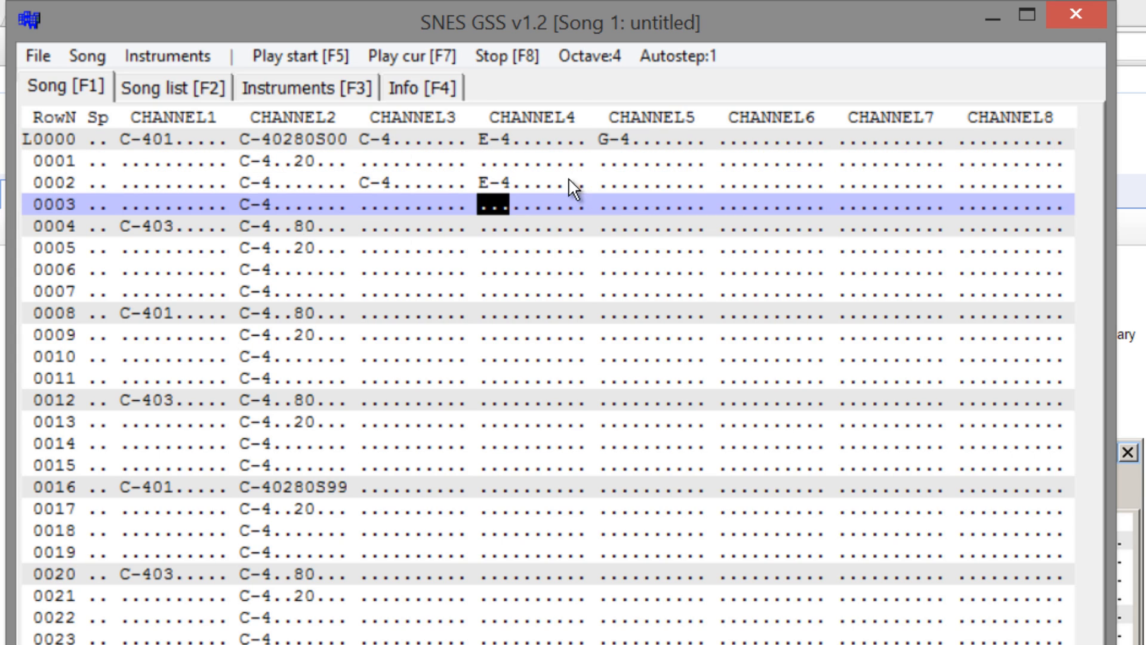
left_click(635, 183)
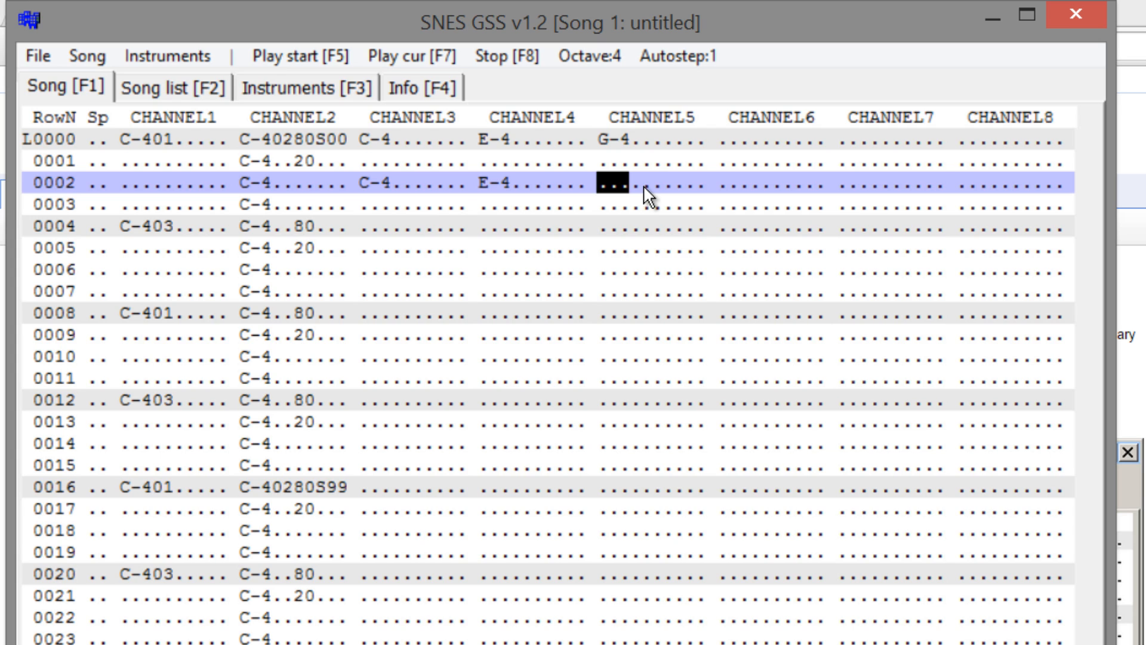
key("b")
Step: Insert key-off marks (---) at row 0004 in CHANNEL3, CHANNEL4 and CHANNEL5
left_click(382, 227)
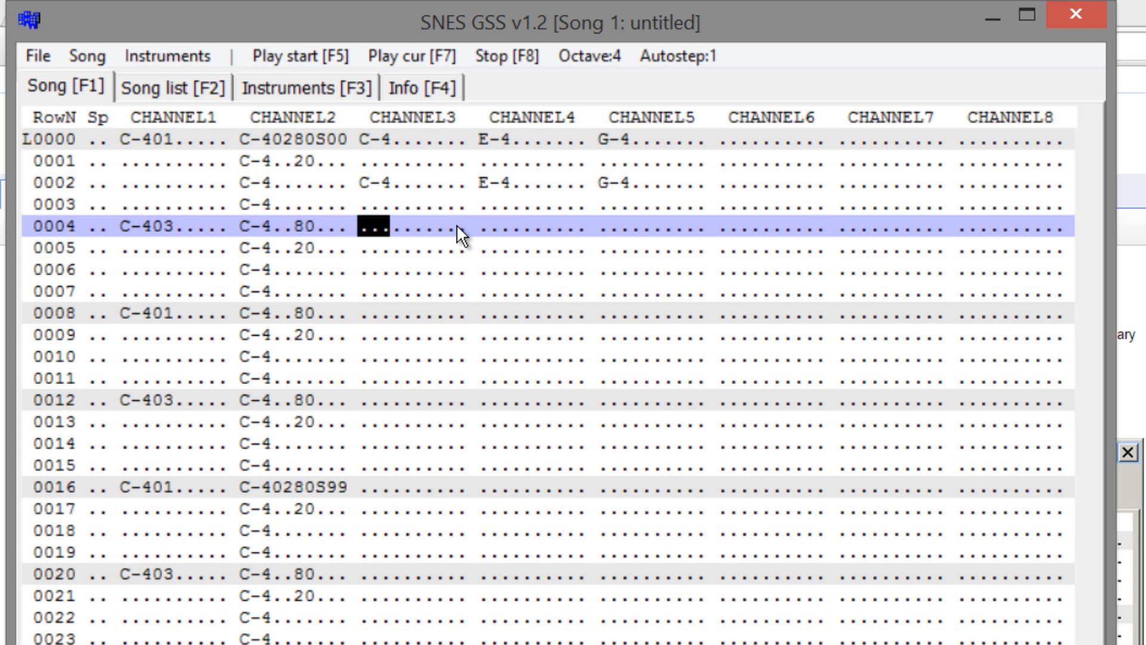
key("1")
left_click(505, 227)
key("1")
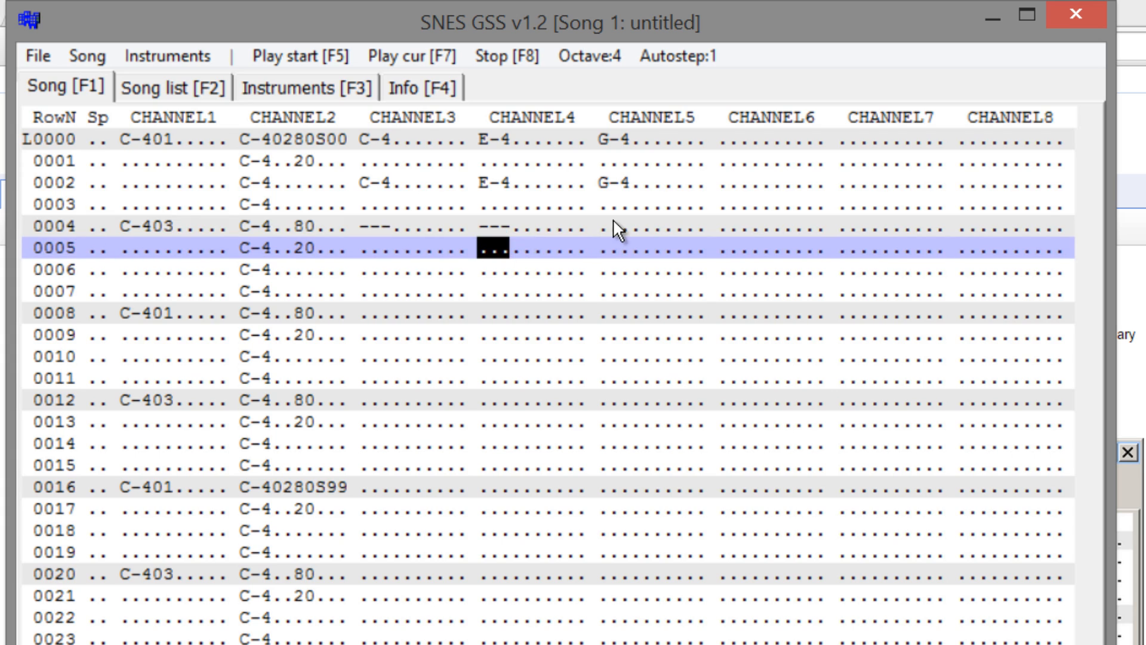
left_click(615, 226)
key("1")
Step: Assign instrument 04 to the row 0000 notes in CHANNEL3, CHANNEL4 and CHANNEL5
left_click(408, 146)
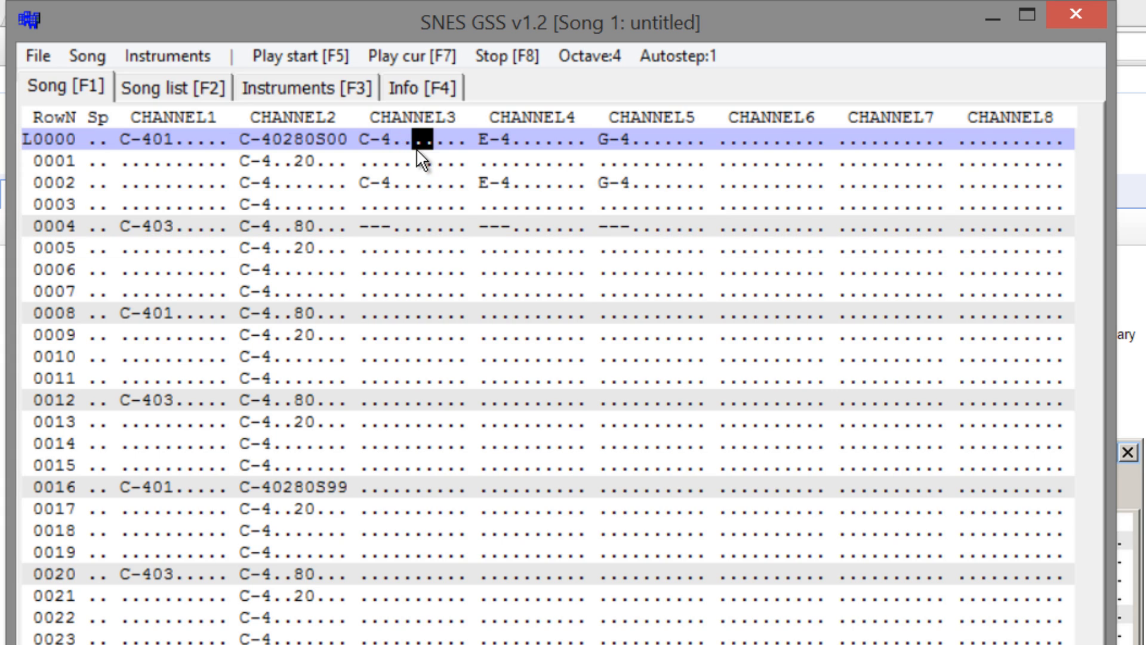
key("ctrl+a")
left_click(395, 141)
type("04")
left_click(521, 141)
type("04")
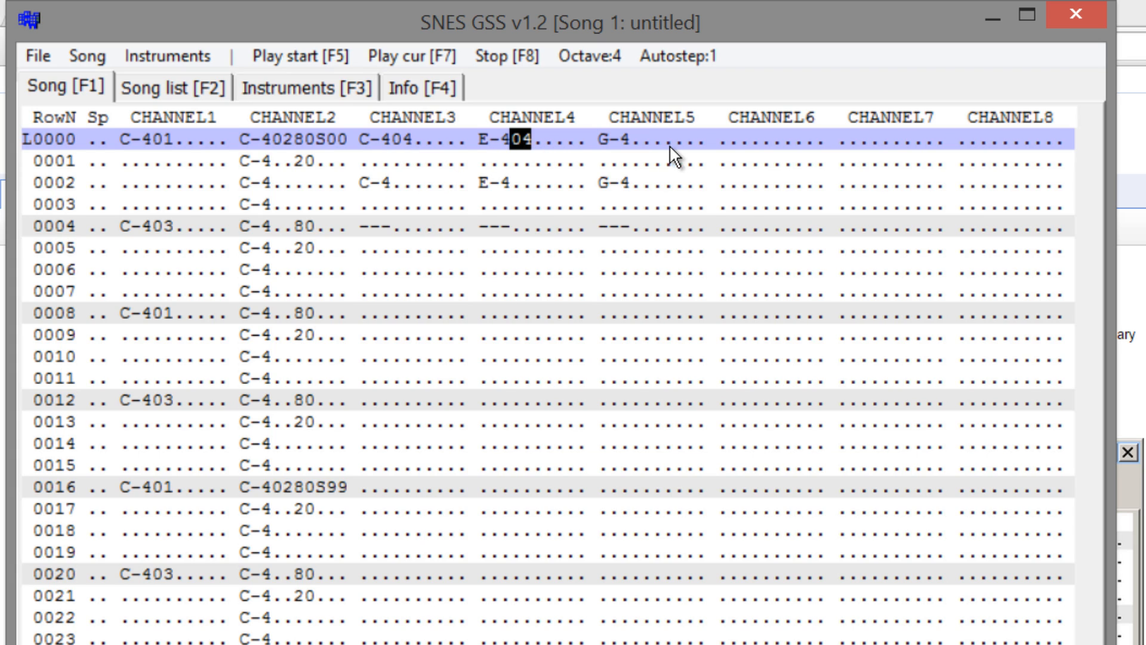
left_click(649, 148)
type("04")
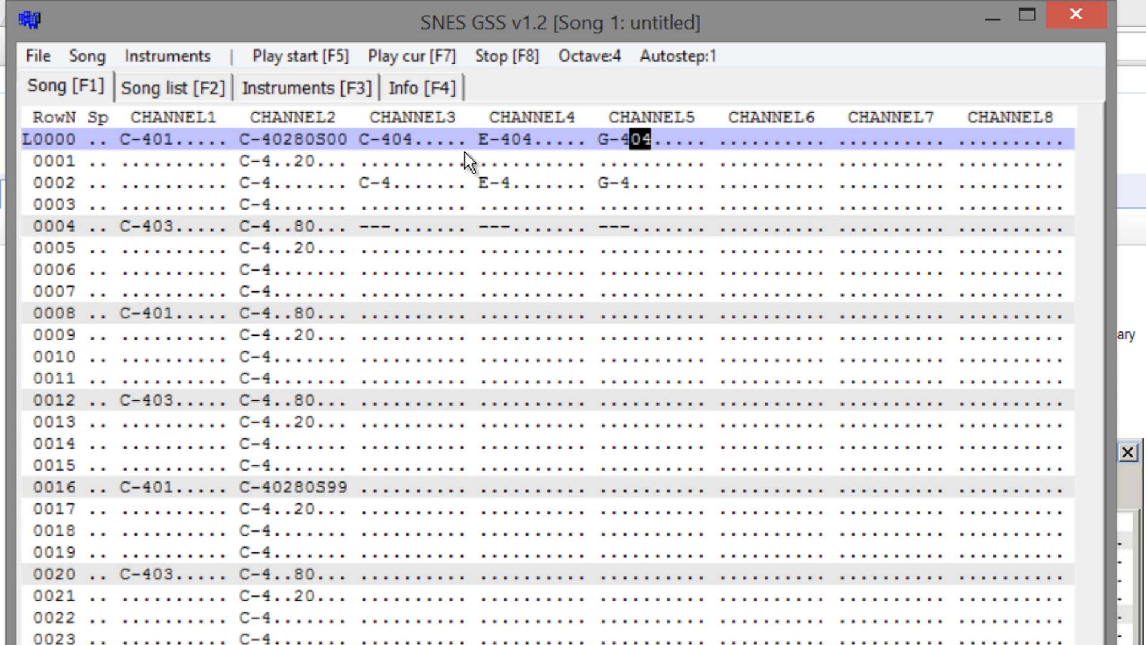
Step: Set the volume of the row 0000 notes in CHANNEL3, CHANNEL4 and CHANNEL5 to 10
left_click(422, 141)
type("10")
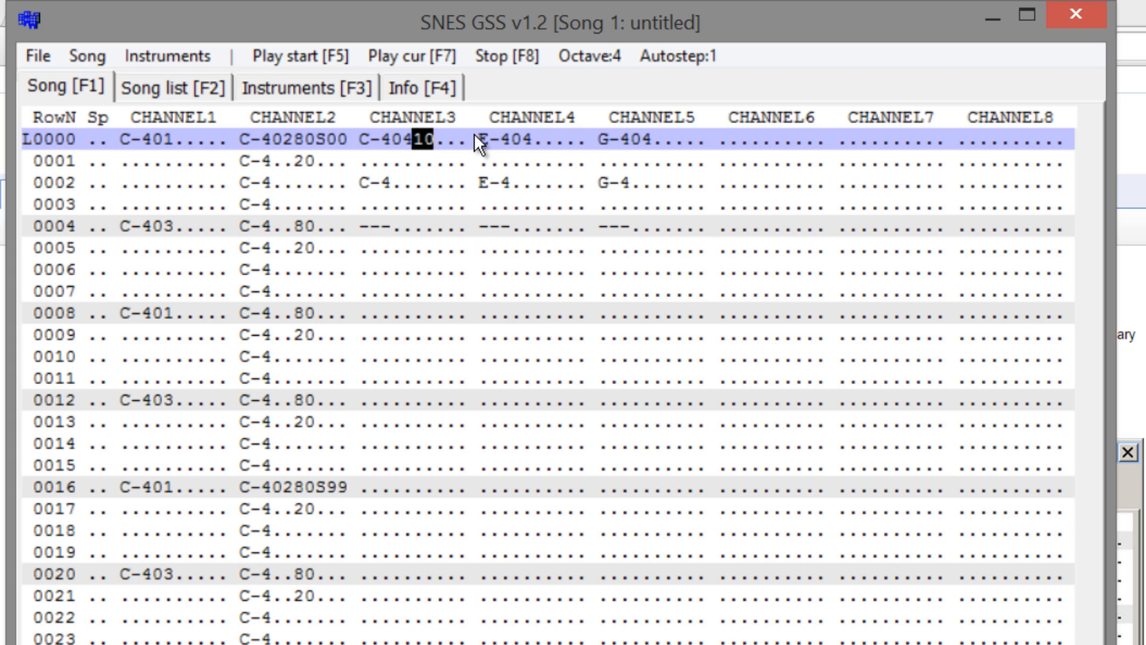
left_click(540, 140)
type("10")
left_click(660, 141)
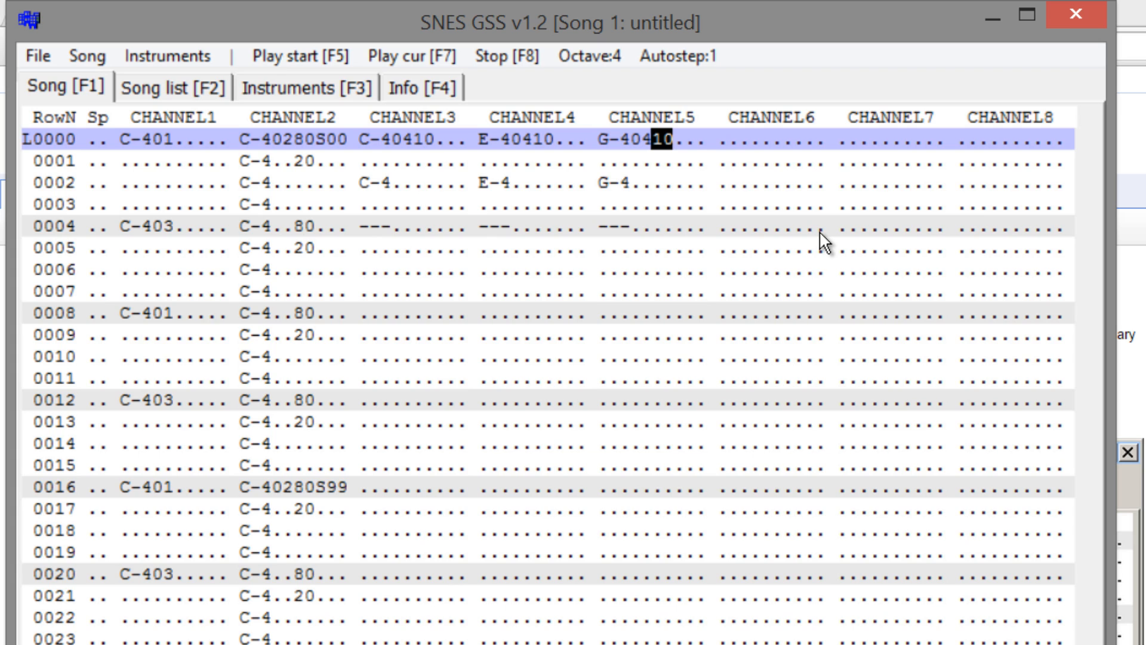
Step: Set the volume of the row 0000 notes in CHANNEL3, CHANNEL4 and CHANNEL5 to 05
left_click(426, 149)
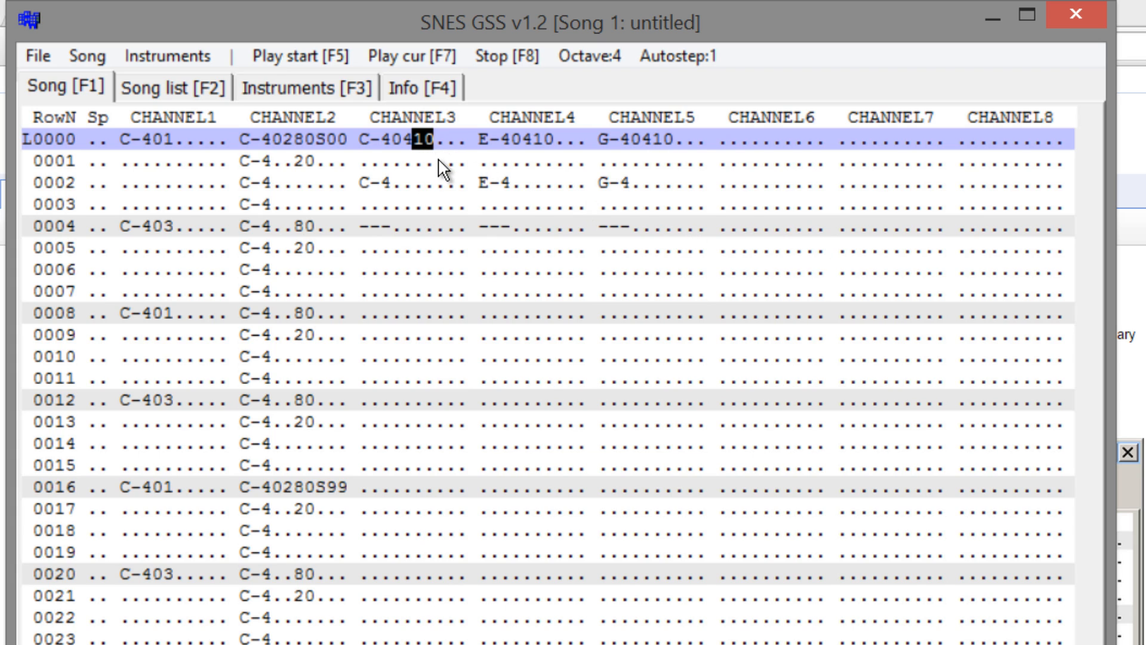
type("555")
left_click(545, 141)
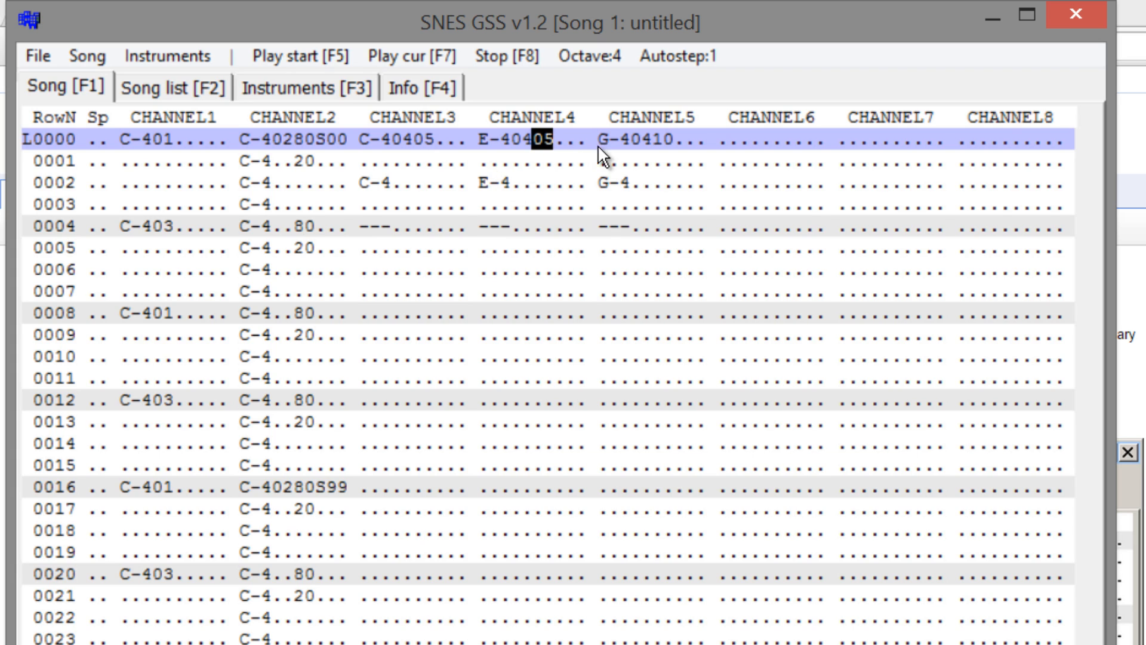
left_click(661, 139)
type("5")
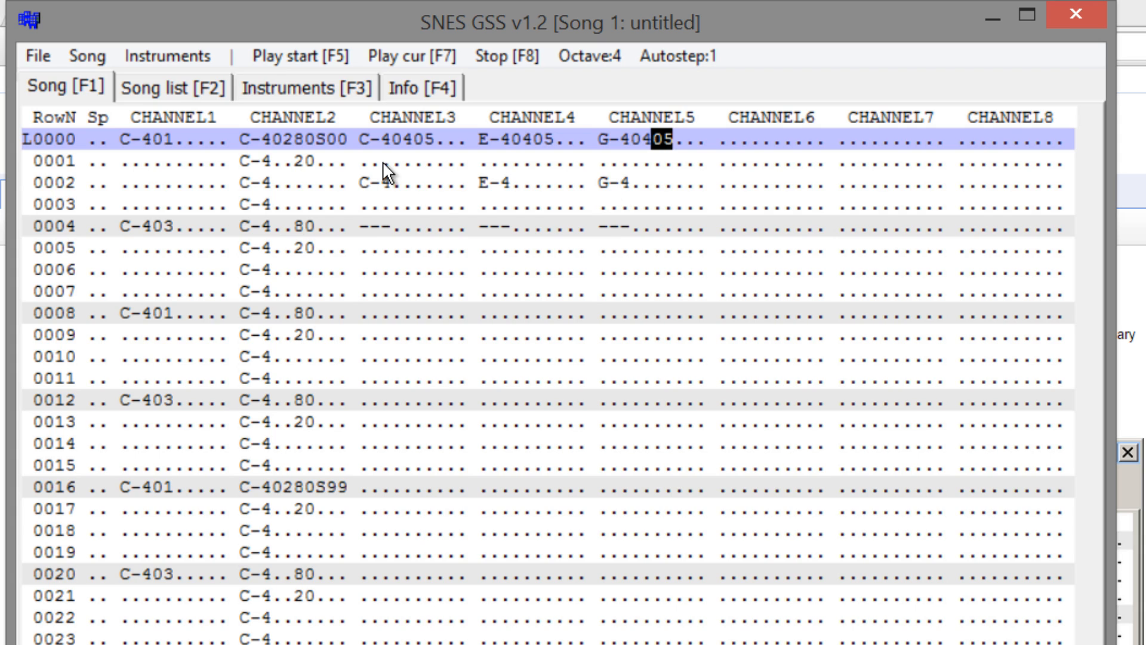
Step: Copy rows 0000–0004 of CHANNEL3 to CHANNEL5 and paste them at rows 0008 and 0016
left_click_drag(368, 137, 690, 226)
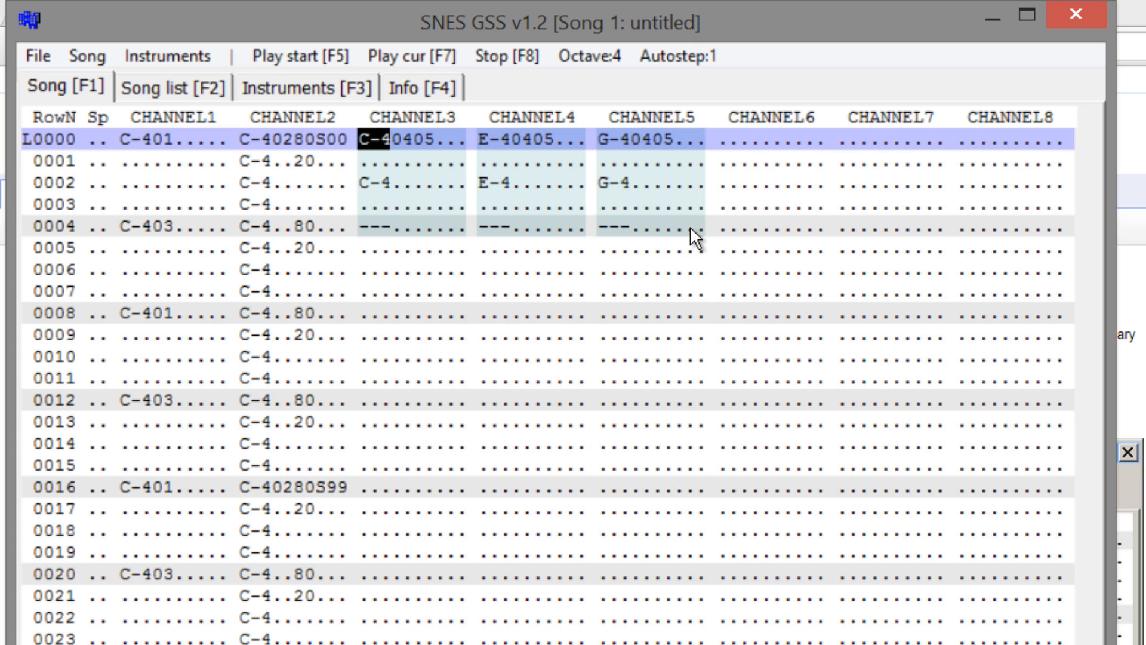
key("ctrl+c")
left_click(376, 314)
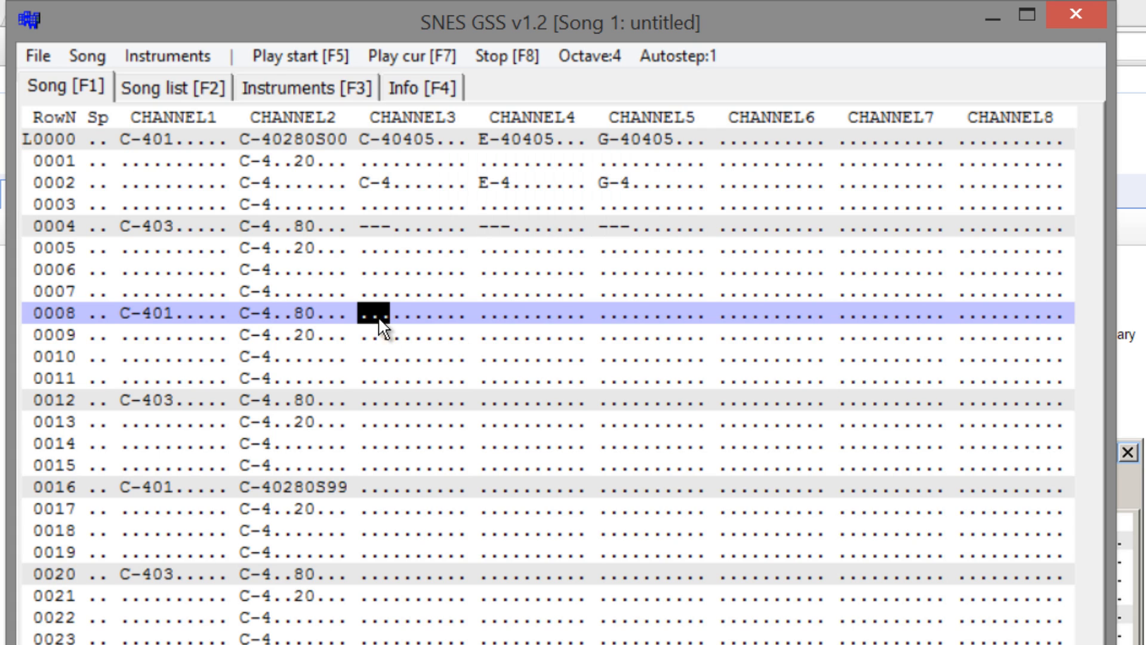
key("ctrl+v")
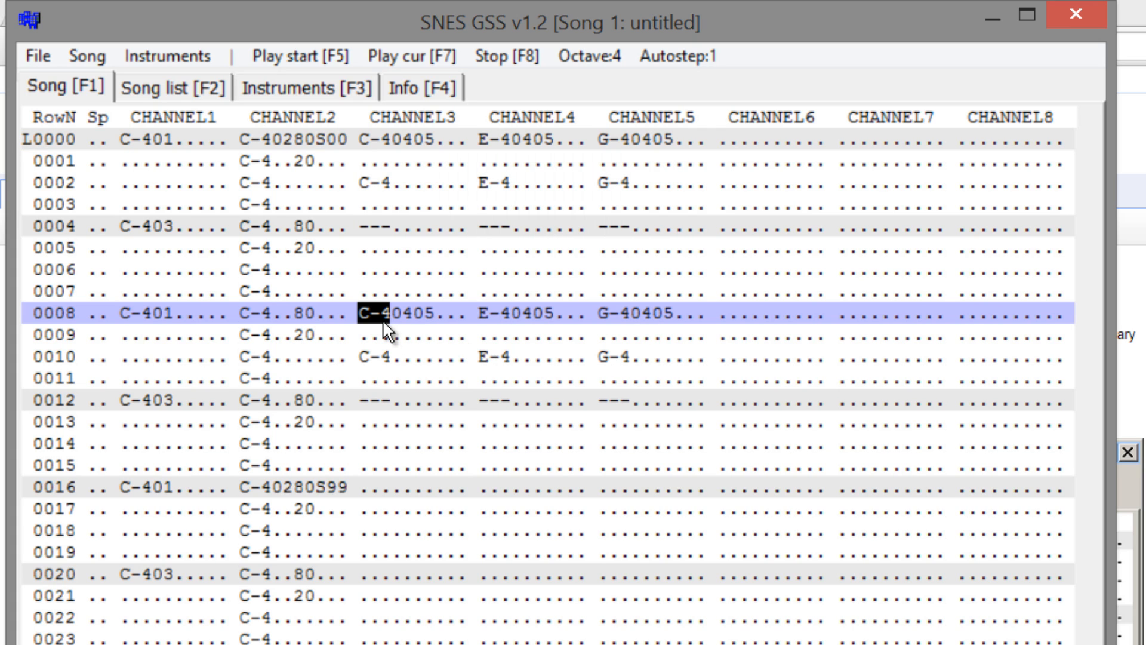
left_click(381, 486)
key("ctrl+v")
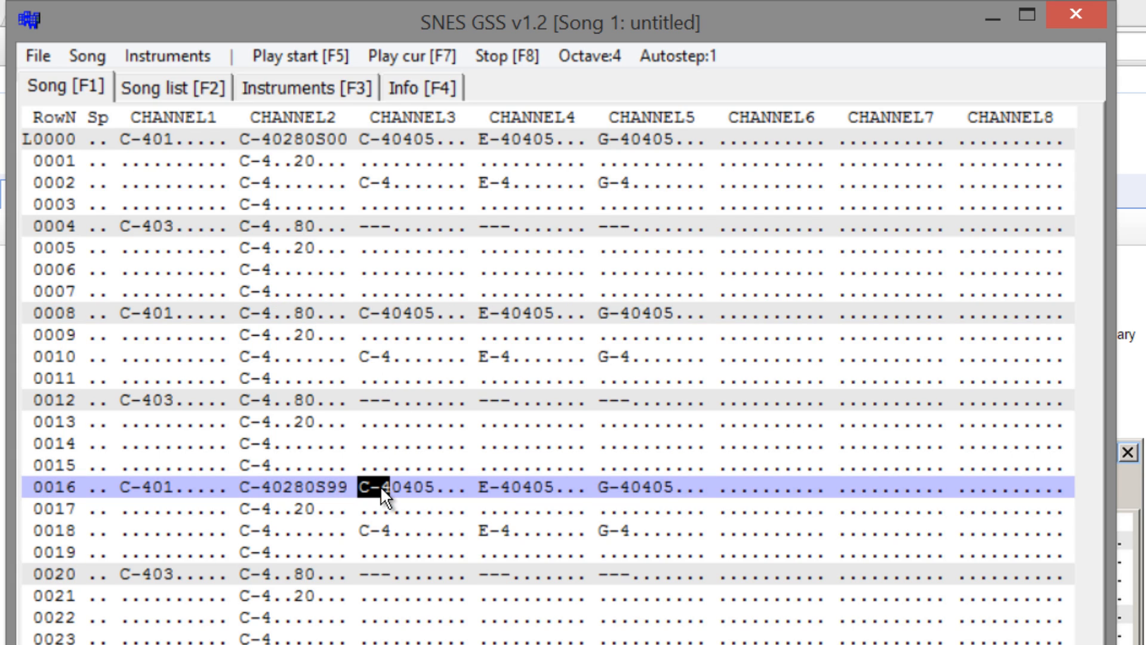
Step: Change the CHANNEL5 notes at rows 0016 and 0018 to A-4, leaving row 0017 empty
left_click(611, 489)
key("1")
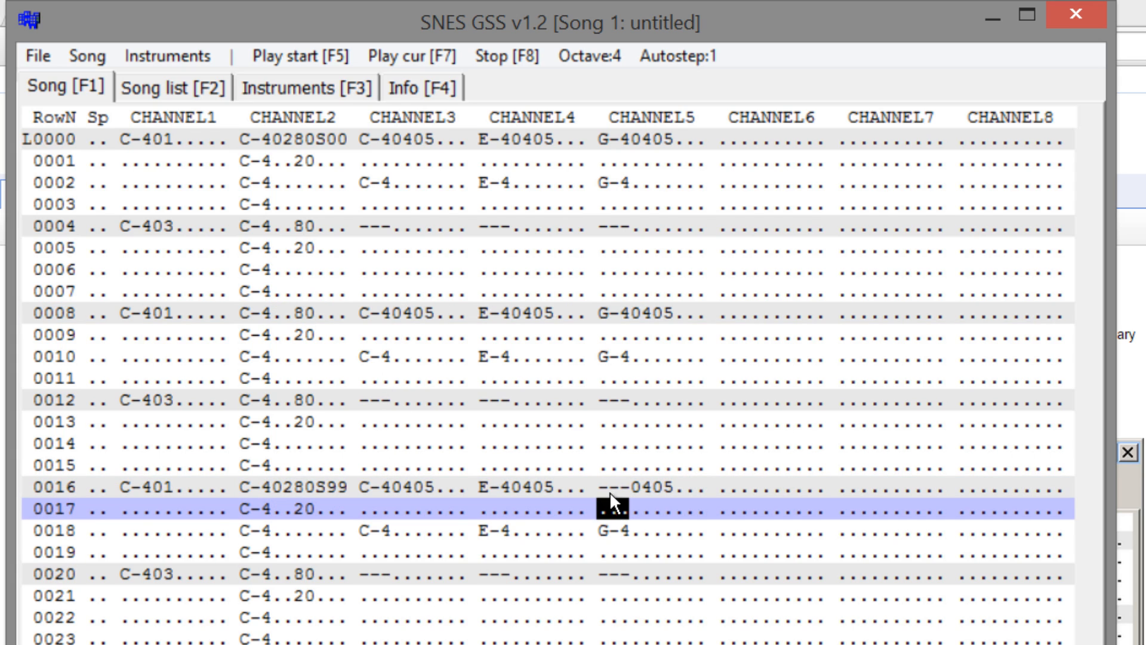
left_click(607, 488)
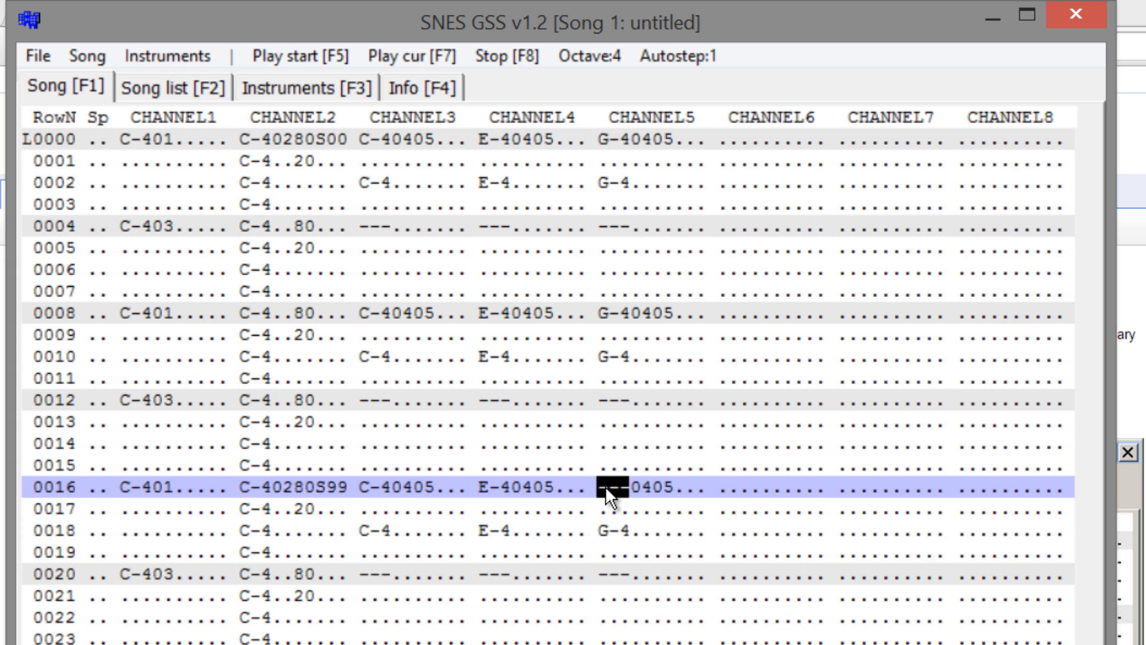
key("b")
key("b")
left_click(606, 487)
key("n")
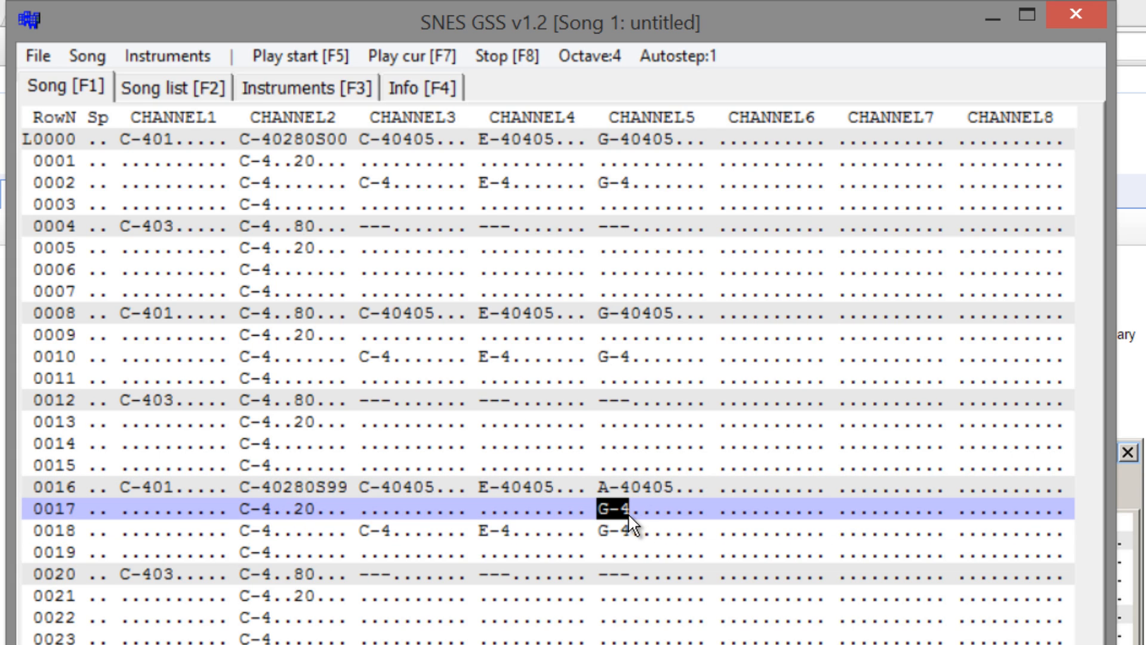
key("Delete")
key("n")
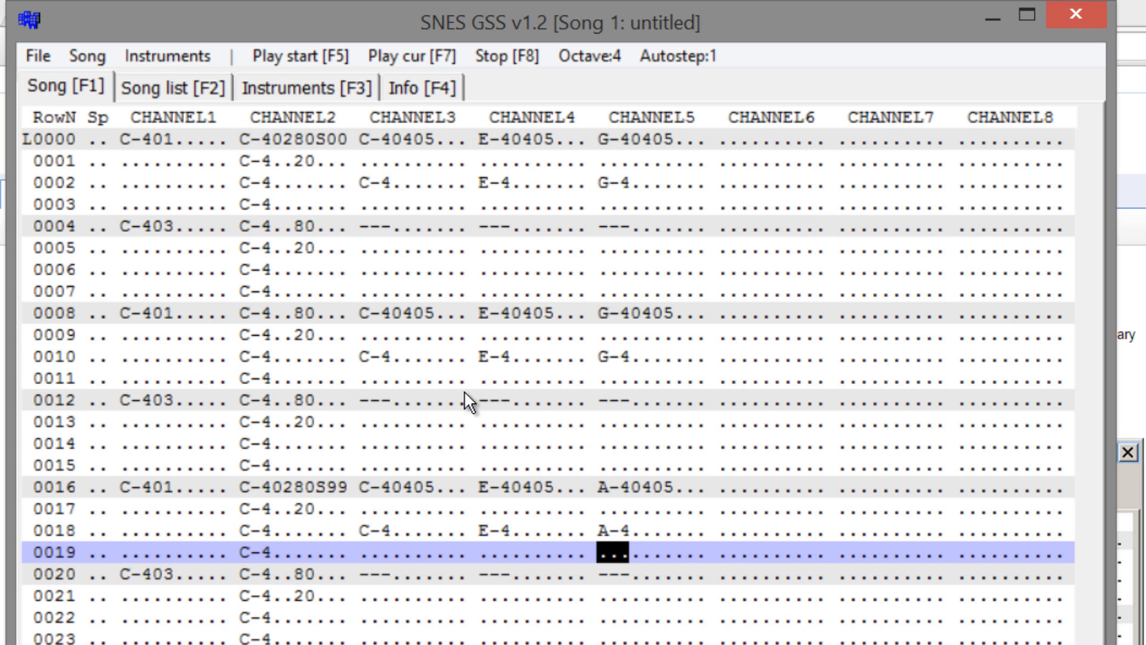
Step: Copy rows 0016–0020 of CHANNEL3 to CHANNEL5 and paste them at row 0024
left_click_drag(373, 486, 685, 566)
key("ctrl+c")
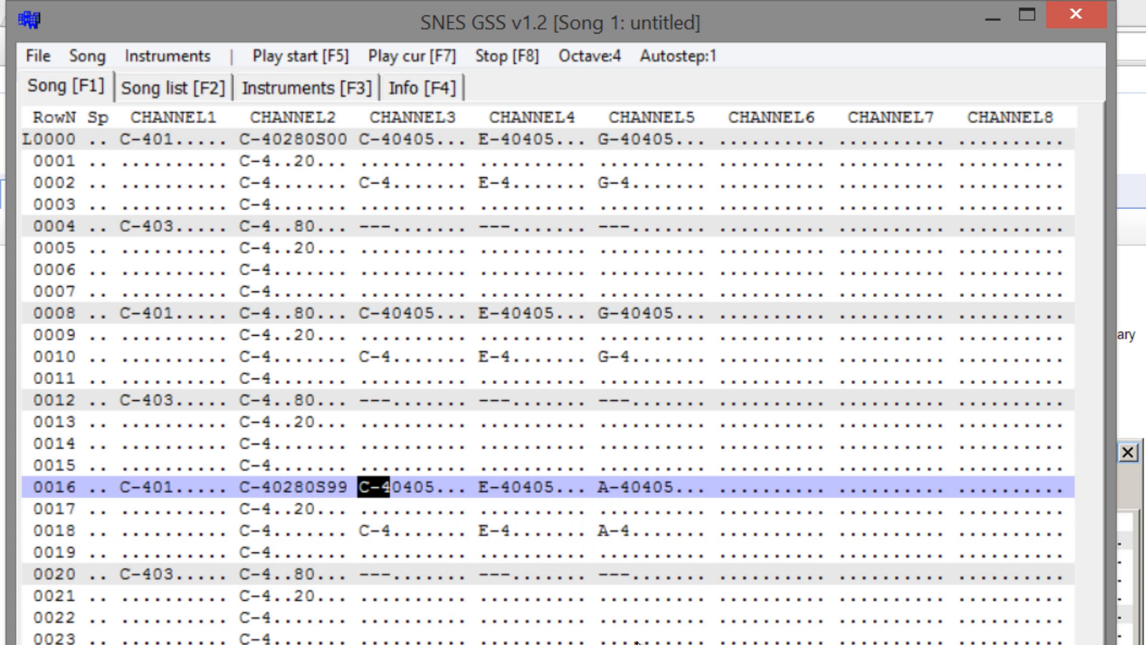
left_click(374, 642)
key("ctrl+v")
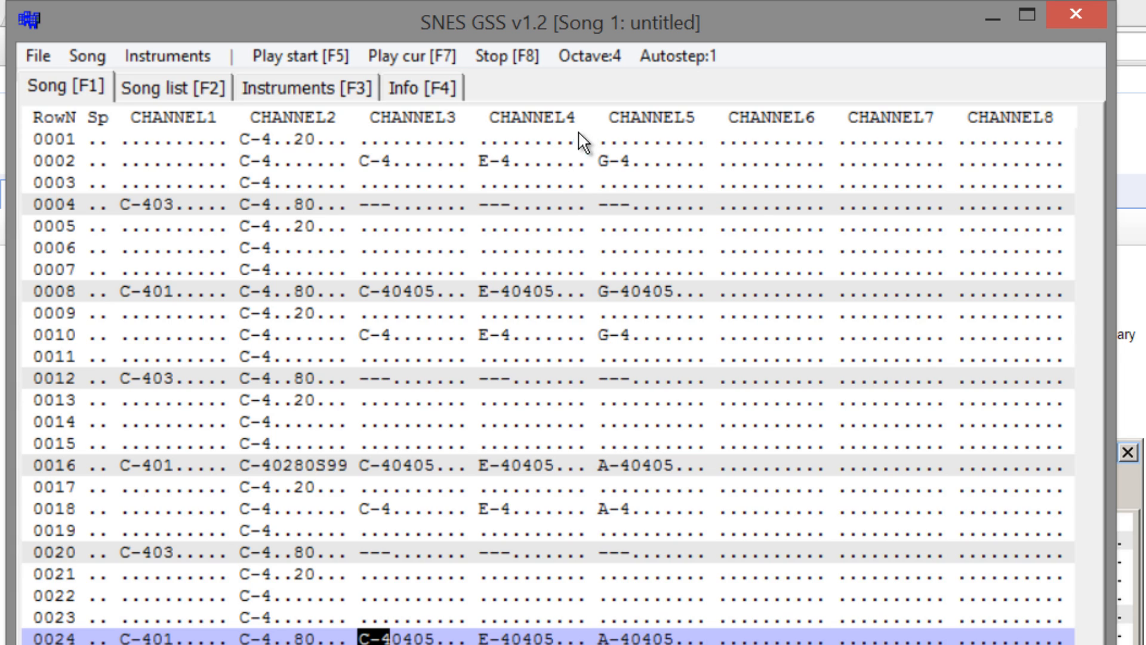
Step: Add an S effect to the row 0000 notes of CHANNEL3, CHANNEL4 and CHANNEL5
scroll(688, 381, "up", 20)
scroll(691, 381, "up", 4)
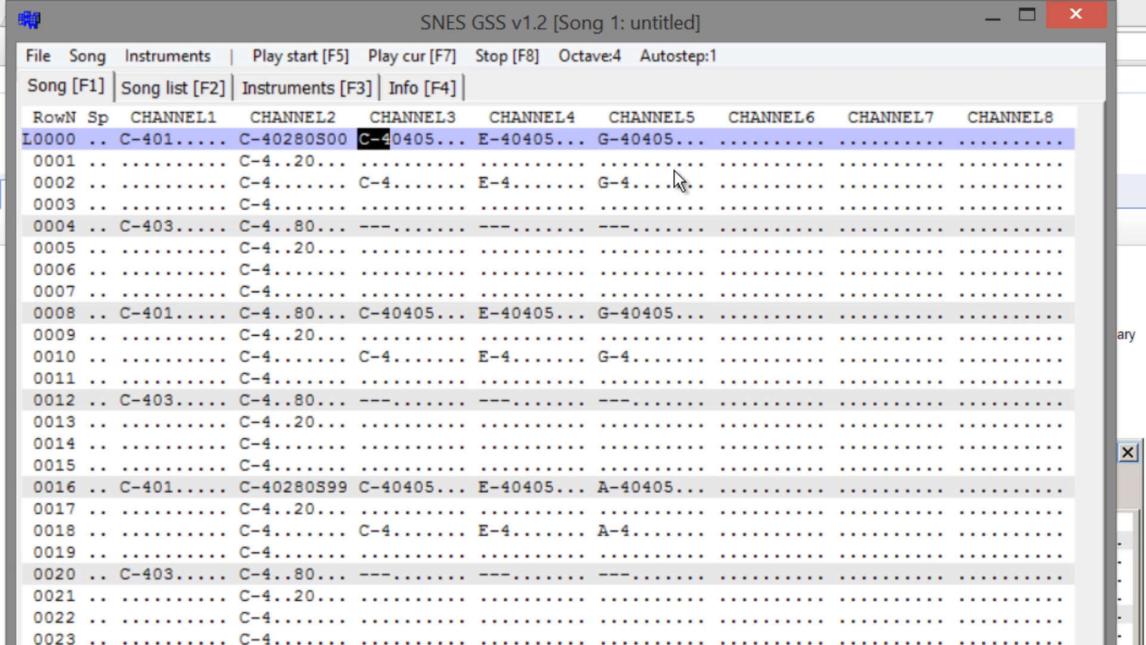
left_click(448, 145)
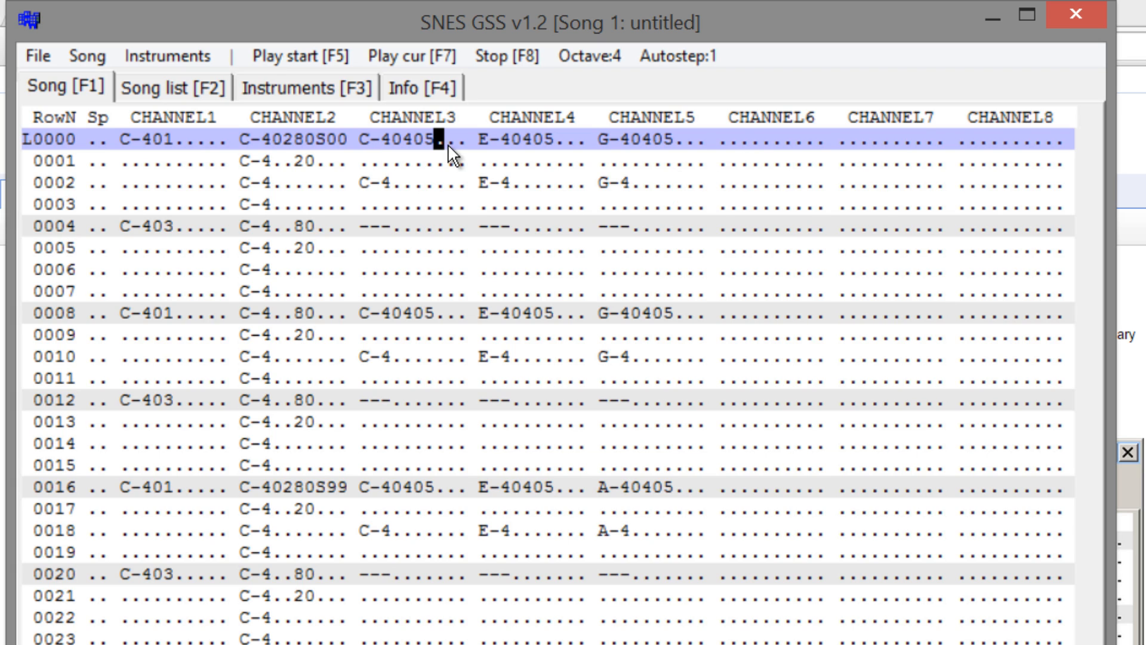
left_click(560, 139)
type("S")
left_click(686, 142)
type("S")
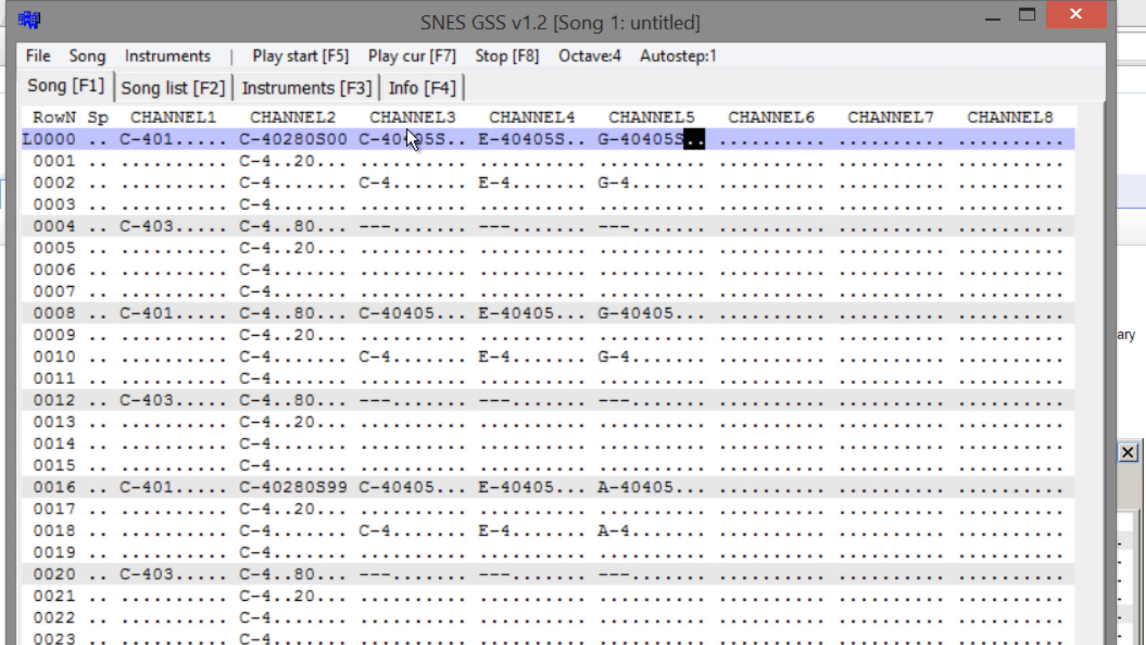
Step: Set the row 0000 S effect values to 10 in CHANNEL3, 30 in CHANNEL4 and 60 in CHANNEL5
left_click(455, 141)
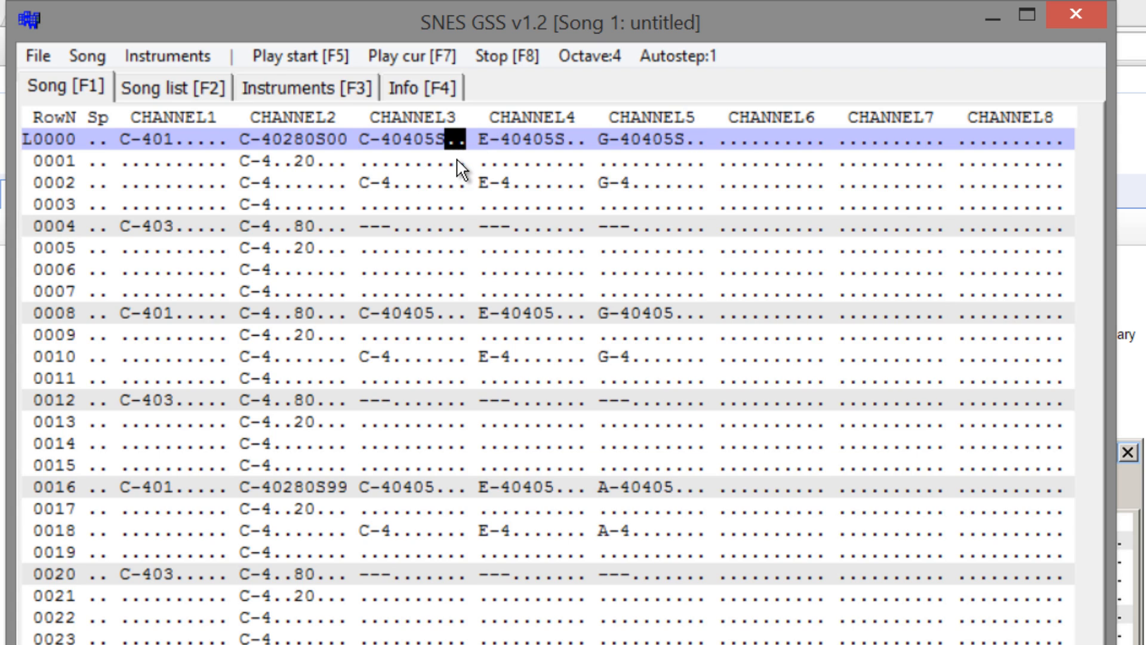
type("10")
left_click(577, 140)
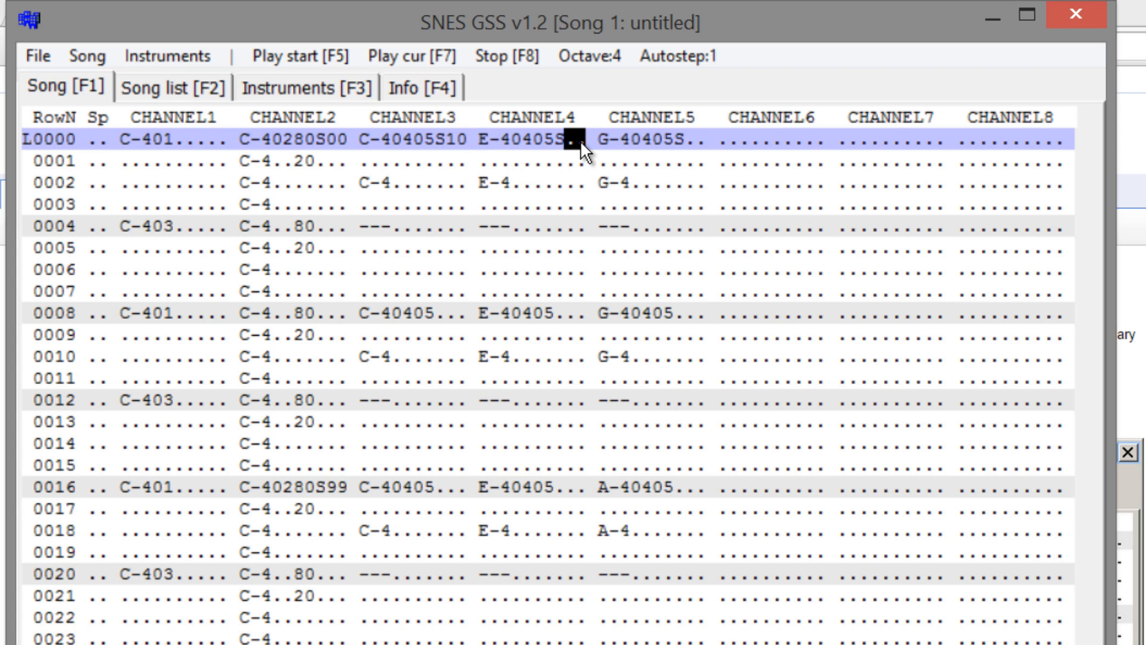
left_click(698, 143)
type("60")
left_click(734, 144)
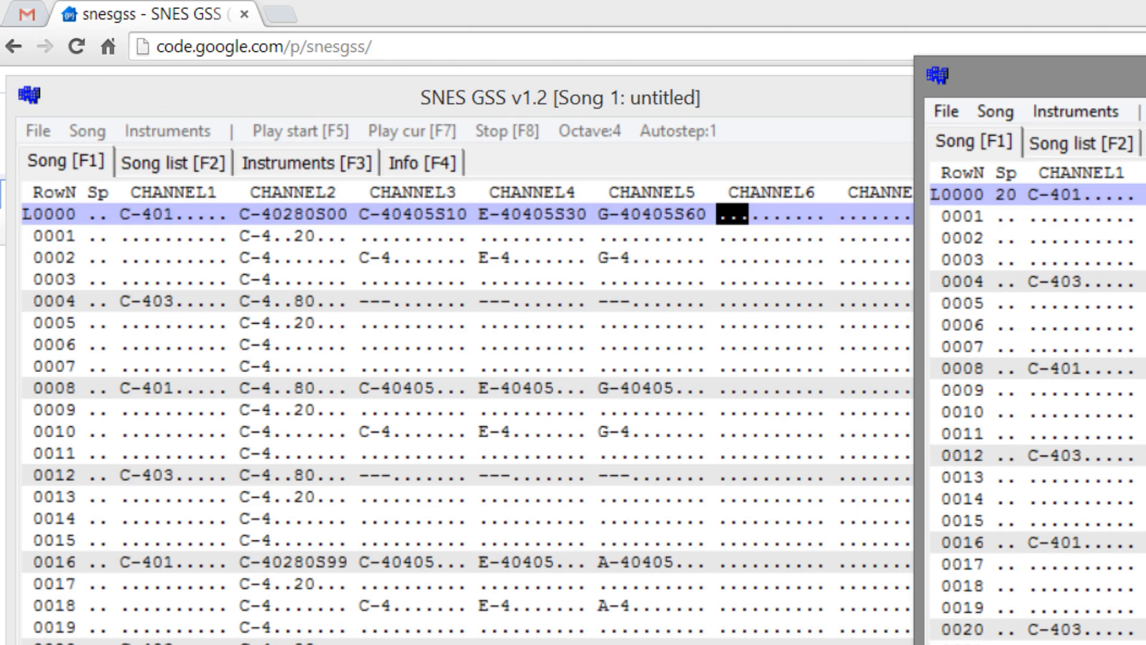
Step: Play the reference song, and enter E-6 at row 0000, D-6 at row 0024 and E-6 at row 0028 of CHANNEL6
key("F5")
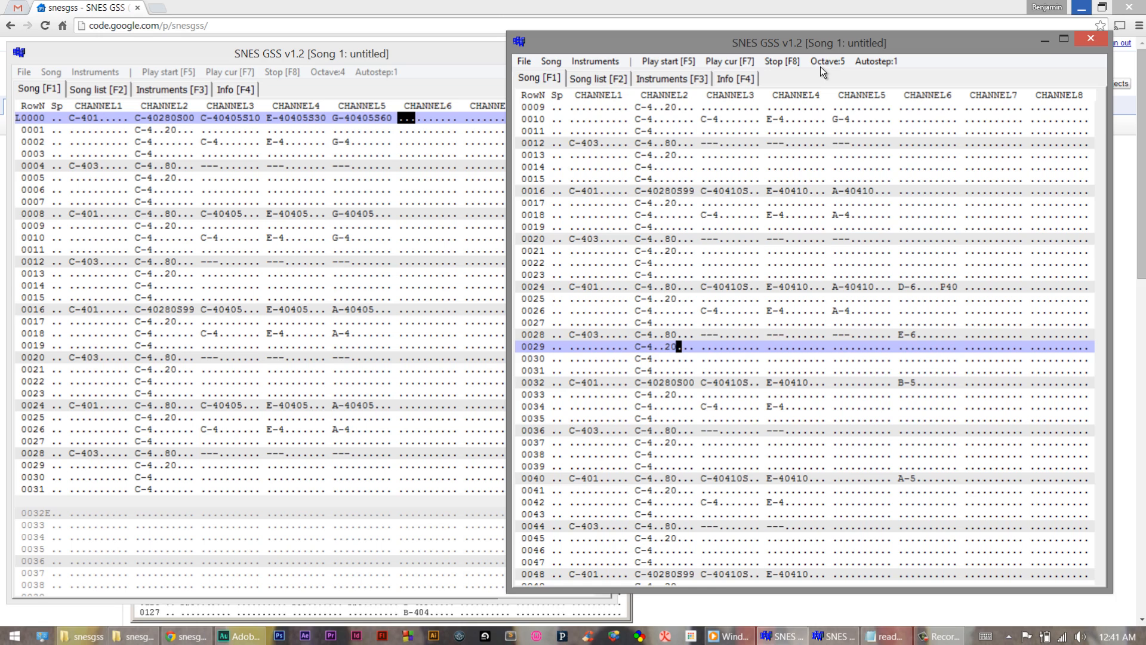
left_click(655, 76)
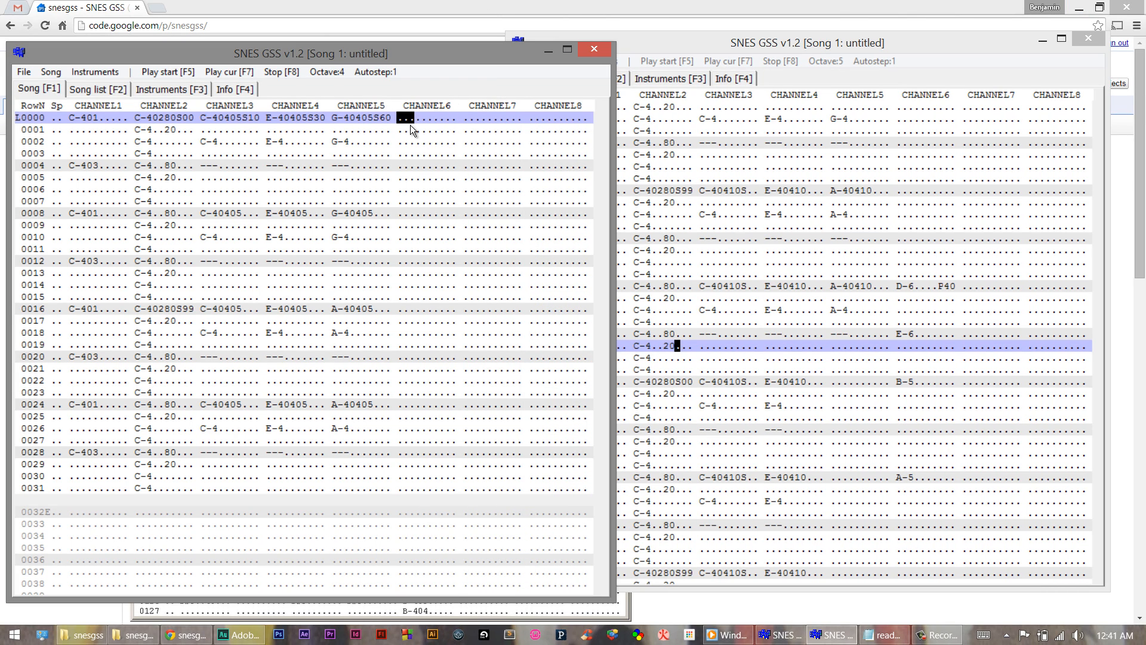
key("c")
key("c")
left_click(413, 310)
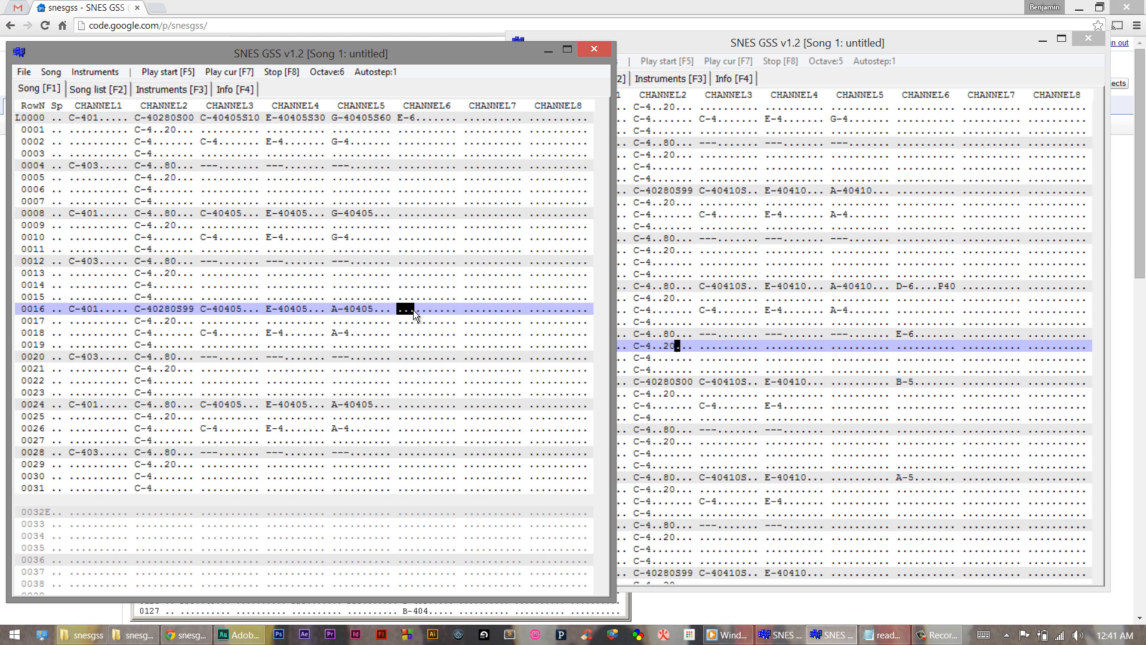
key("x")
left_click(405, 356)
Step: Check the remaining notes of the reference song and move the song's end marker to row 0064
left_click(712, 100)
scroll(470, 361, "down", 13)
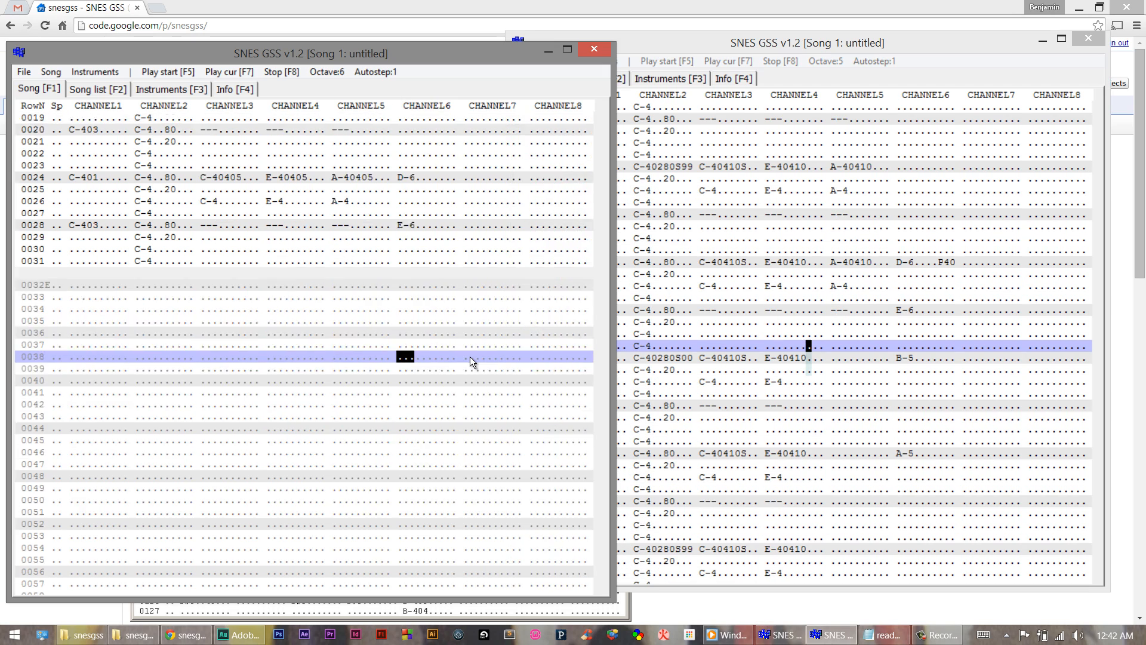
scroll(470, 357, "down", 5)
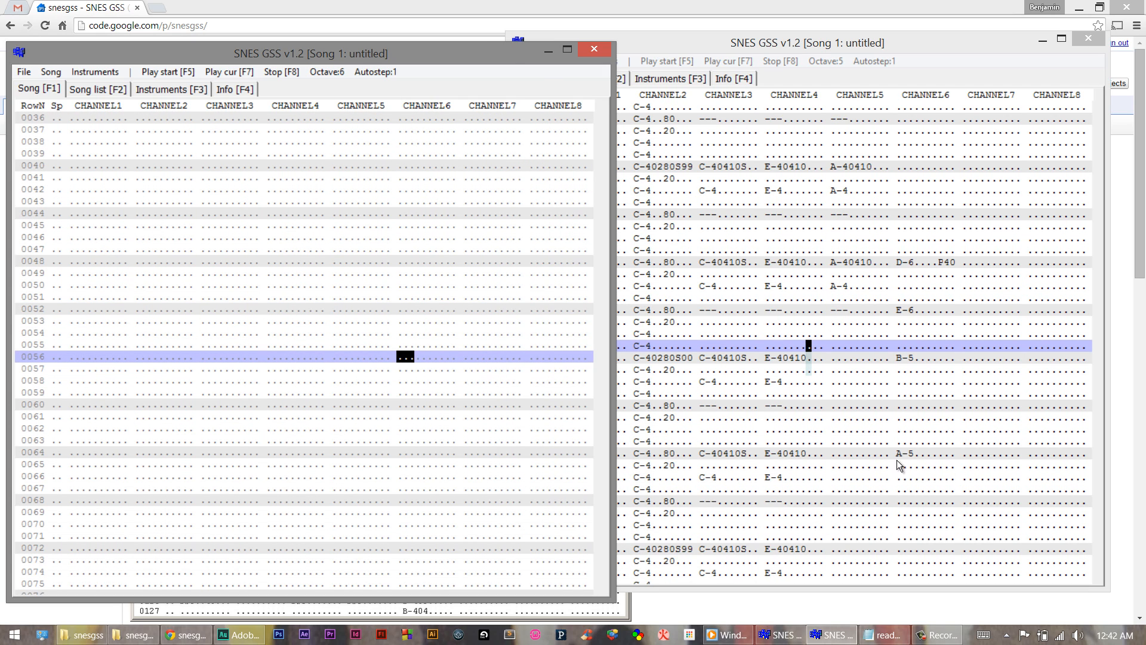
left_click(947, 471)
scroll(947, 469, "down", 16)
left_click_drag(58, 452, 58, 455)
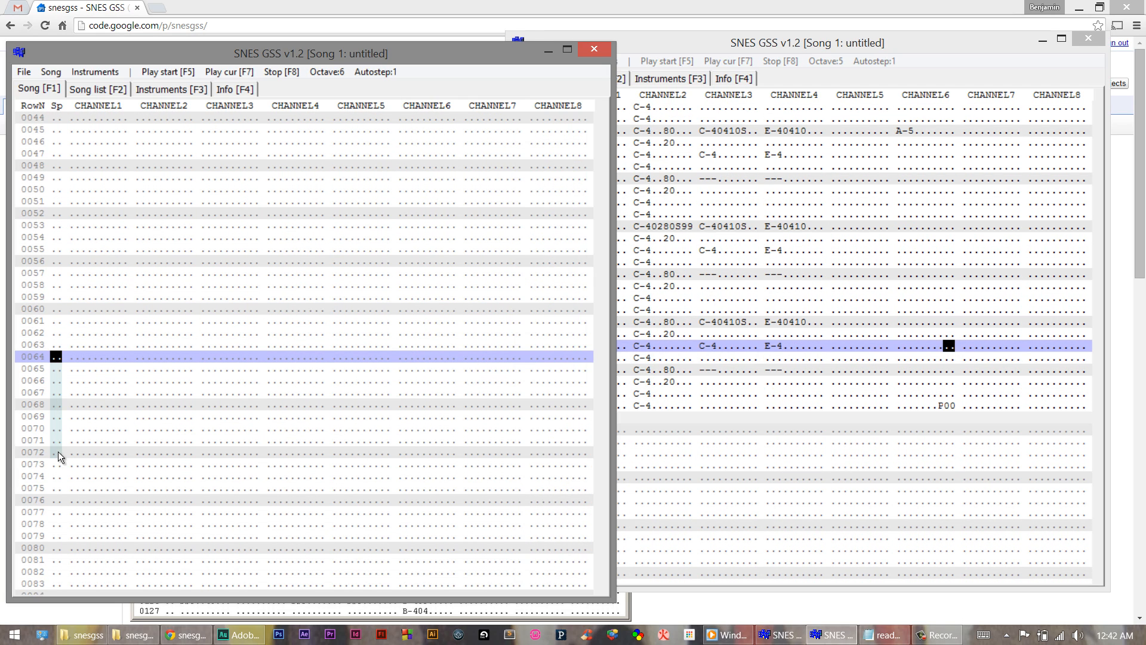
left_click(58, 358)
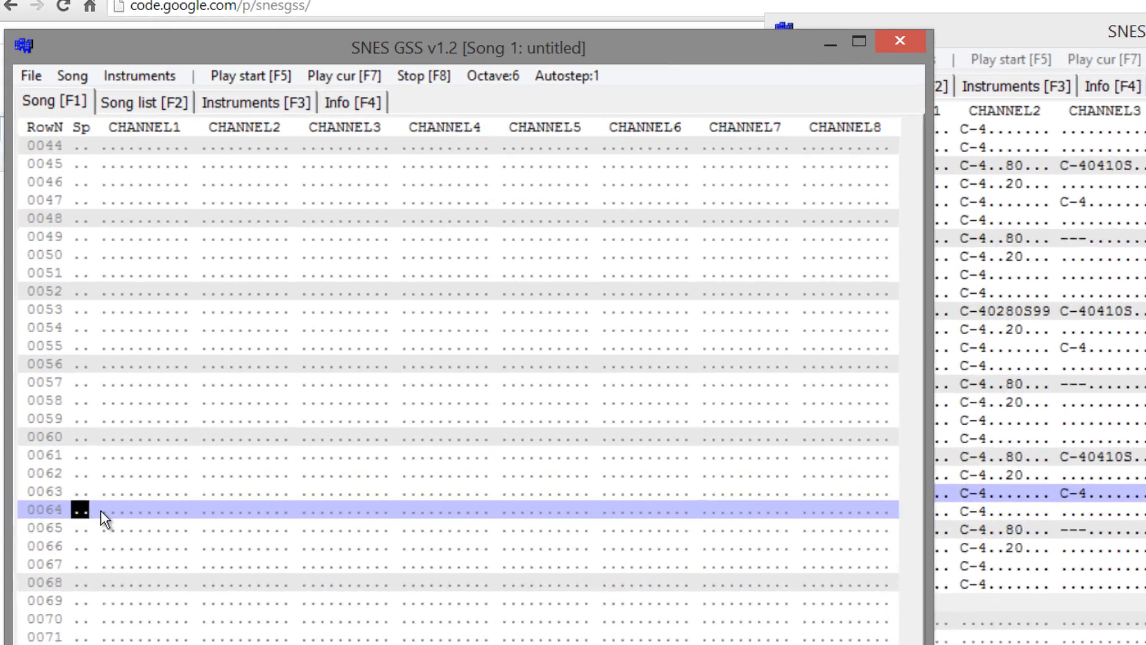
key("End")
Step: Copy rows 0000–0031 of CHANNEL1 through CHANNEL6 and paste them at row 0032
scroll(148, 606, "up", 14)
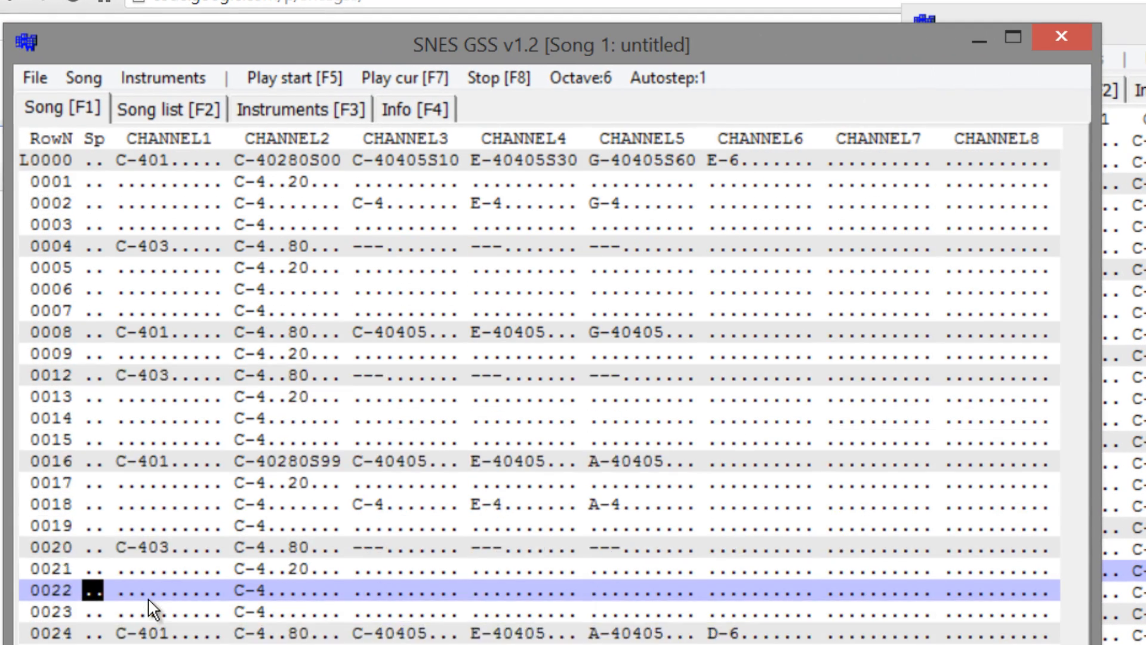
scroll(173, 431, "up", 5)
left_click_drag(126, 155, 770, 642)
key("ctrl+c")
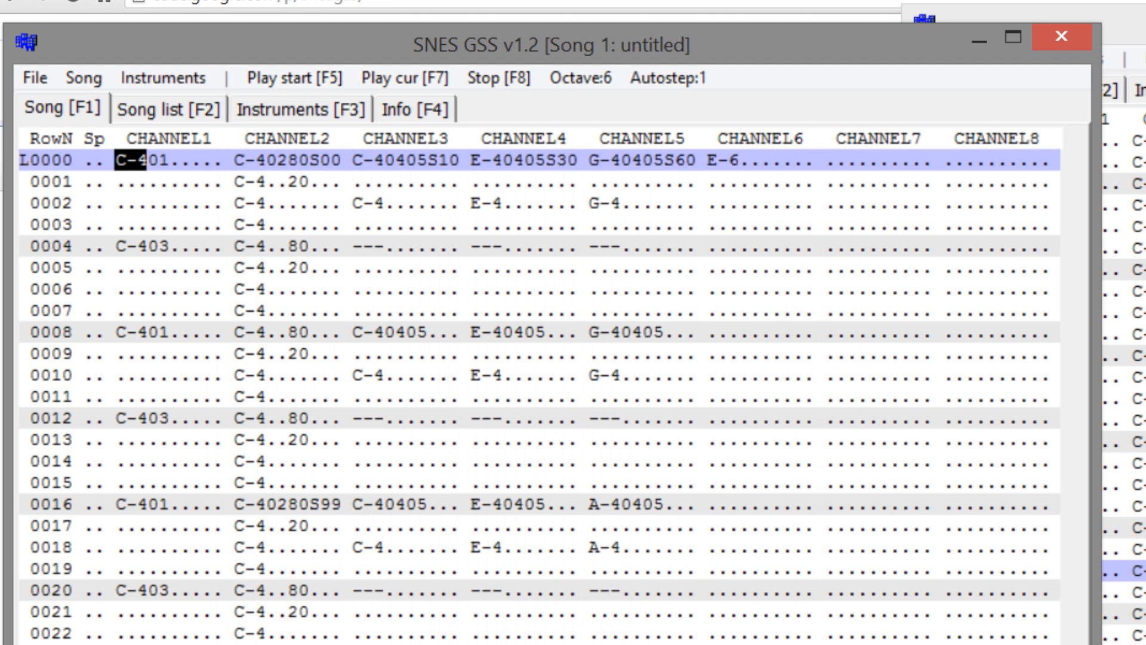
key("Page_Down")
key("Page_Down")
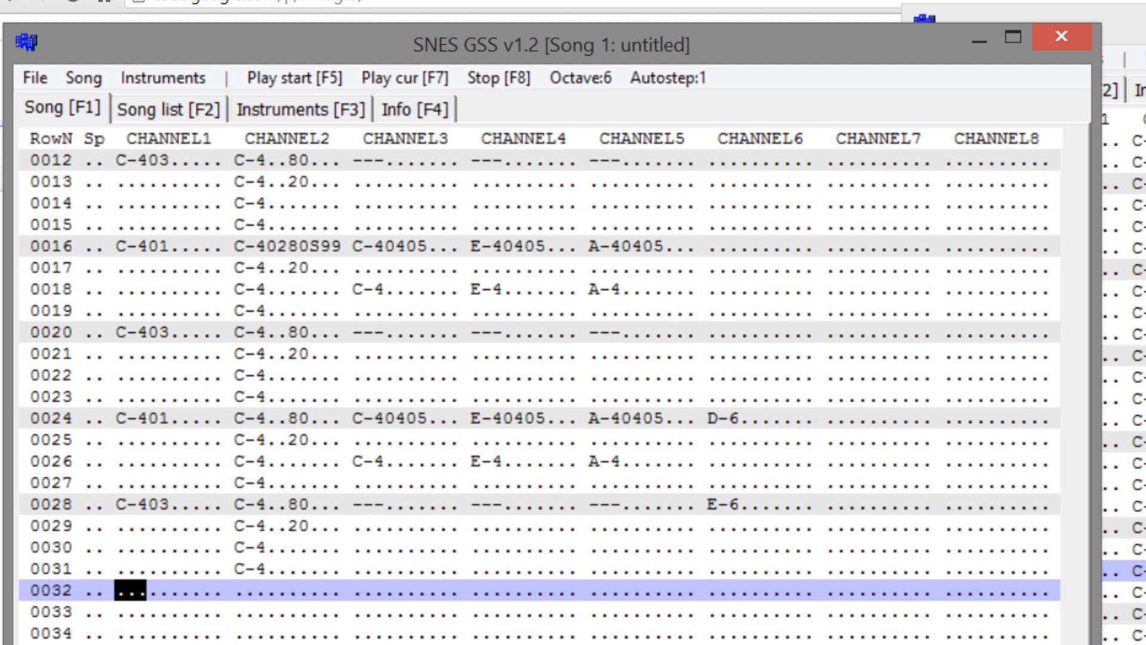
key("ctrl+v")
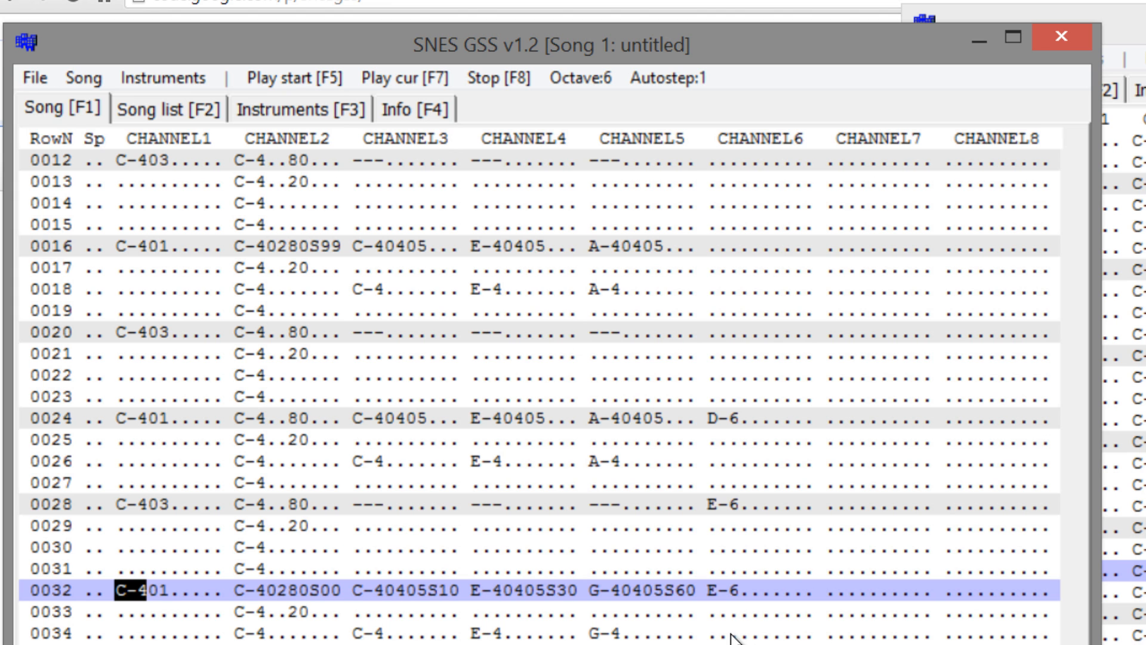
Step: Look through the pattern from row 0000 past row 0032 to compare the pasted block with the original
key("Down")
key("Down")
key("Down")
key("Down")
key("Down")
key("Down")
key("Down")
key("Down")
key("Down")
key("Down")
key("Down")
key("Down")
key("Down")
key("Down")
key("Down")
key("Down")
key("Down")
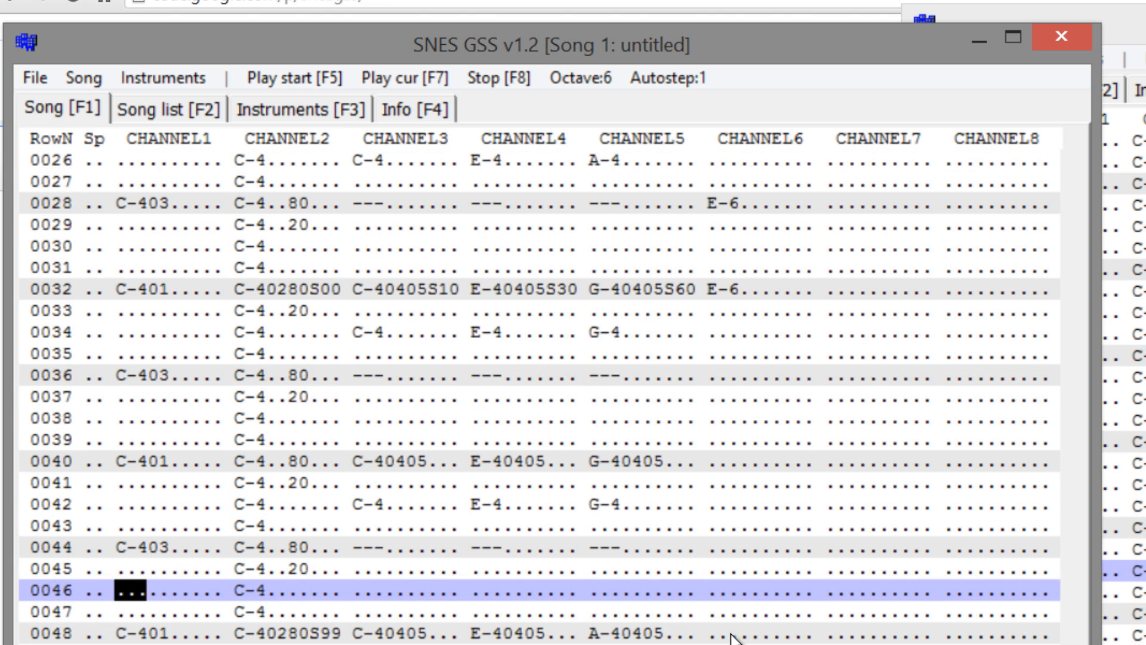
key("Up")
key("Up")
key("Up")
key("Up")
key("Up")
key("Up")
key("Up")
key("Up")
key("Up")
key("Up")
key("Up")
key("Up")
key("Up")
key("Up")
key("Up")
key("Up")
key("Up")
key("Up")
key("Up")
key("Up")
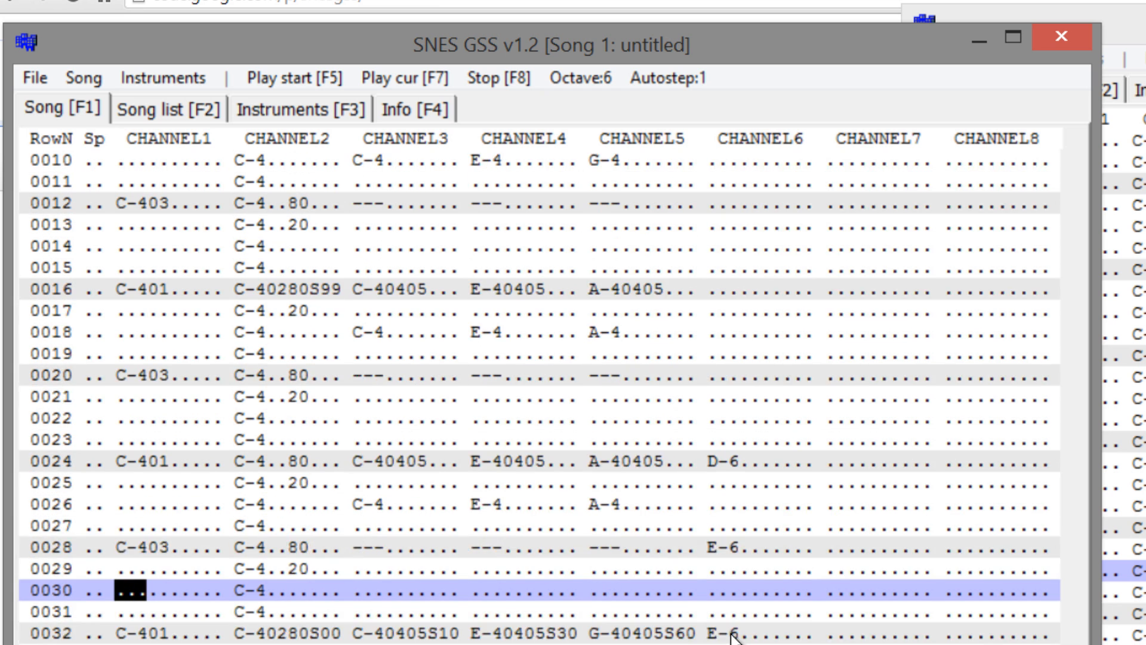
key("Up")
key("Up")
key("Up")
key("Up")
key("Up")
key("Up")
key("Up")
key("Up")
key("Up")
key("Up")
key("Up")
key("Up")
key("Up")
key("Up")
key("Up")
key("Up")
key("Up")
key("Up")
key("Up")
key("Up")
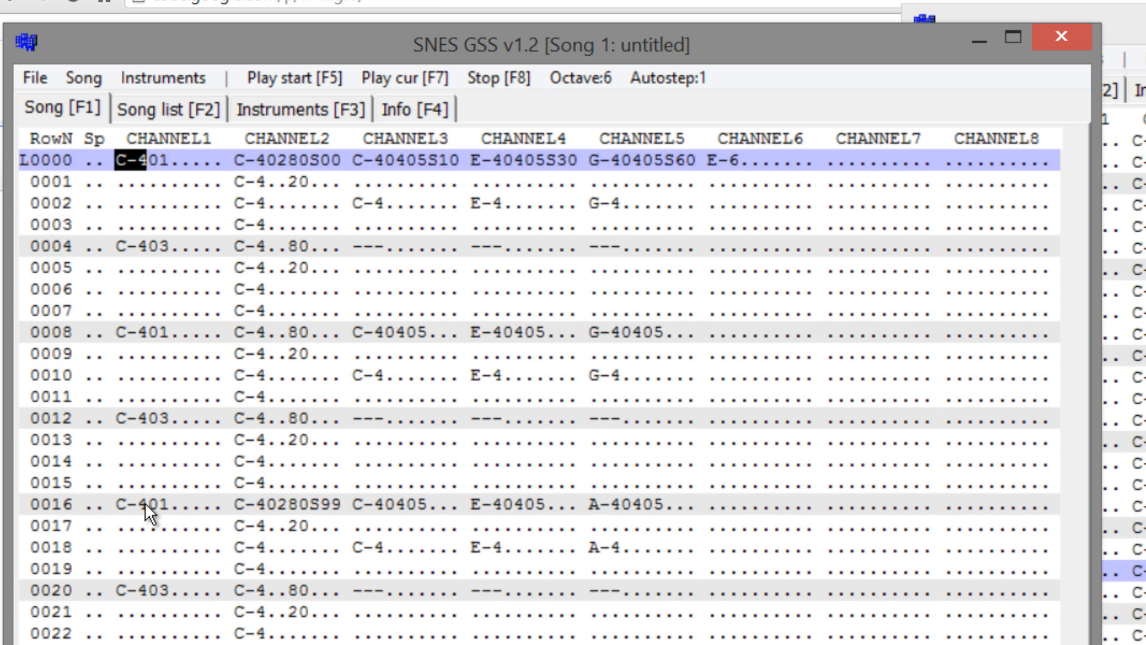
key("Down")
key("Down")
key("Down")
key("Down")
key("Down")
key("Down")
key("Down")
key("Down")
key("Down")
key("Down")
key("Down")
key("Down")
key("Down")
key("Down")
key("Down")
key("Down")
key("Down")
key("Down")
key("Down")
key("Down")
key("Down")
key("Down")
key("Down")
key("Down")
key("Down")
key("Down")
key("Down")
key("Down")
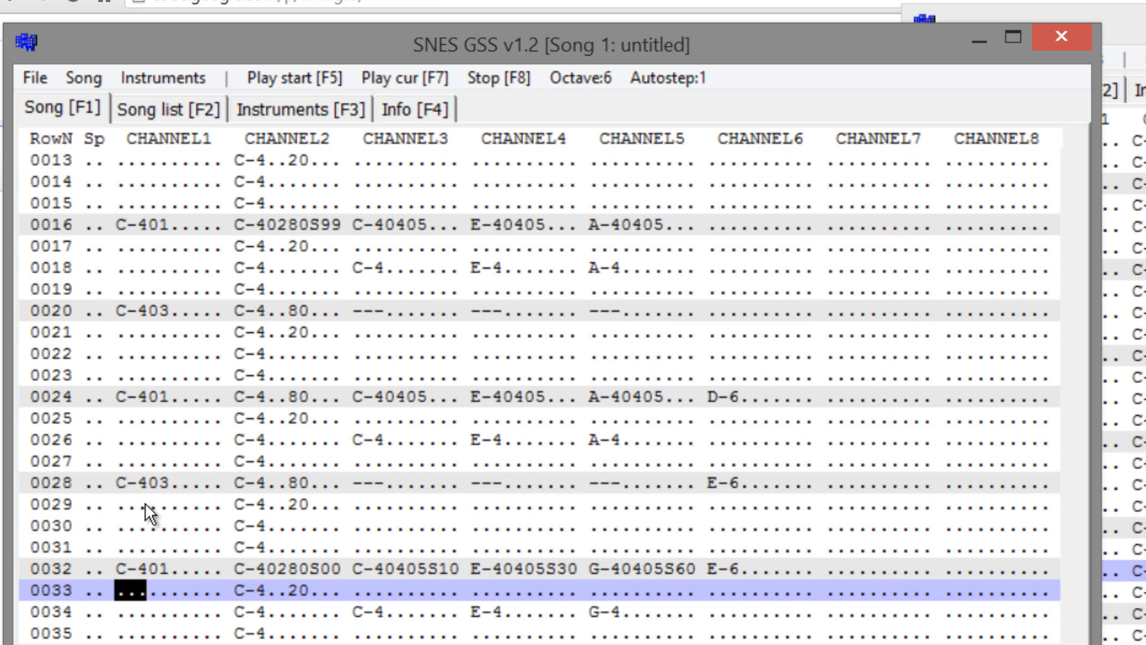
key("Down")
key("Down")
key("Down")
key("Down")
key("Down")
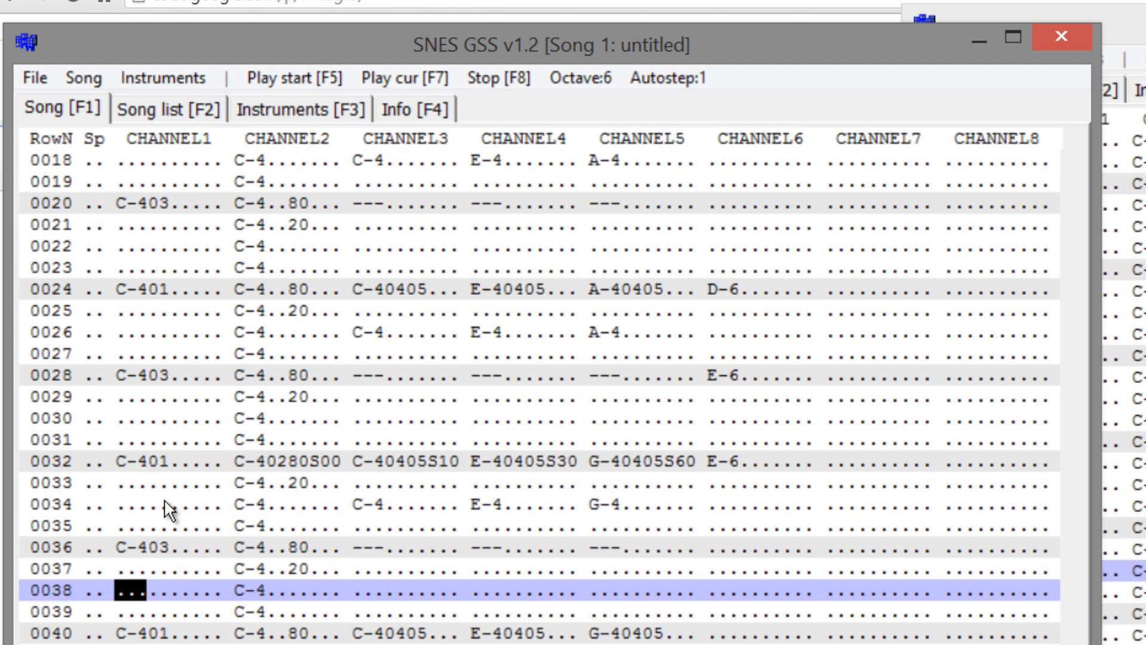
Step: Lower the input octave to 5 and change the CHANNEL6 note at row 0032 to B-5
left_click(726, 465)
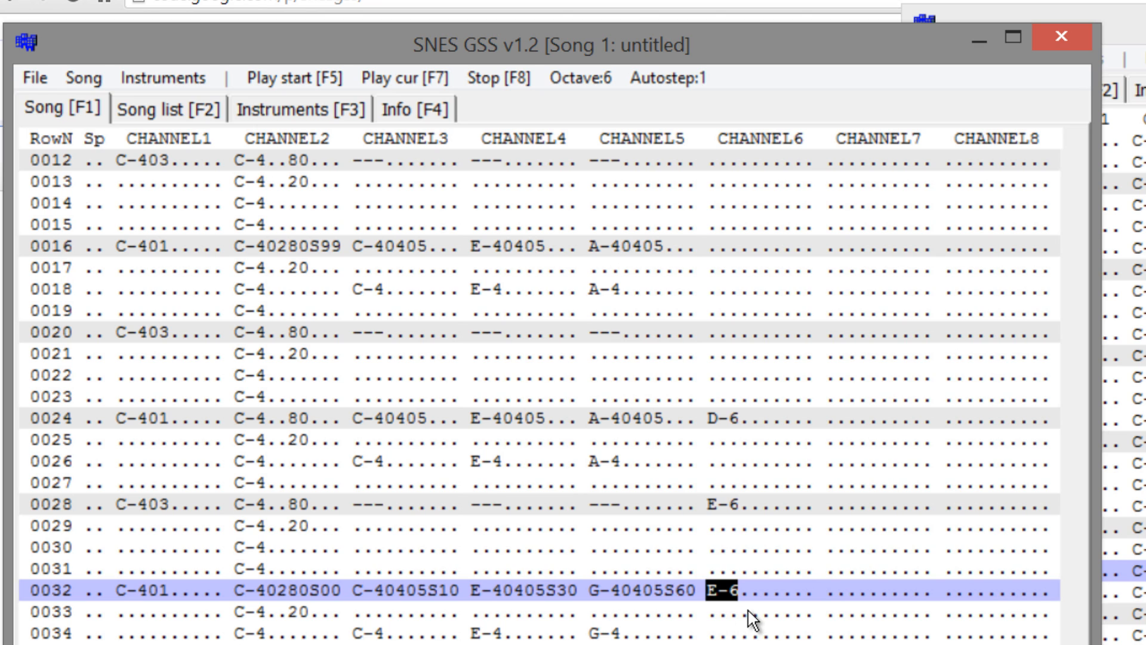
key("KP_Divide")
key("m")
Step: Assign instrument 05 to the CHANNEL6 note at row 0000 and check it against the start of the reference song
left_click(721, 560)
scroll(721, 562, "up", 14)
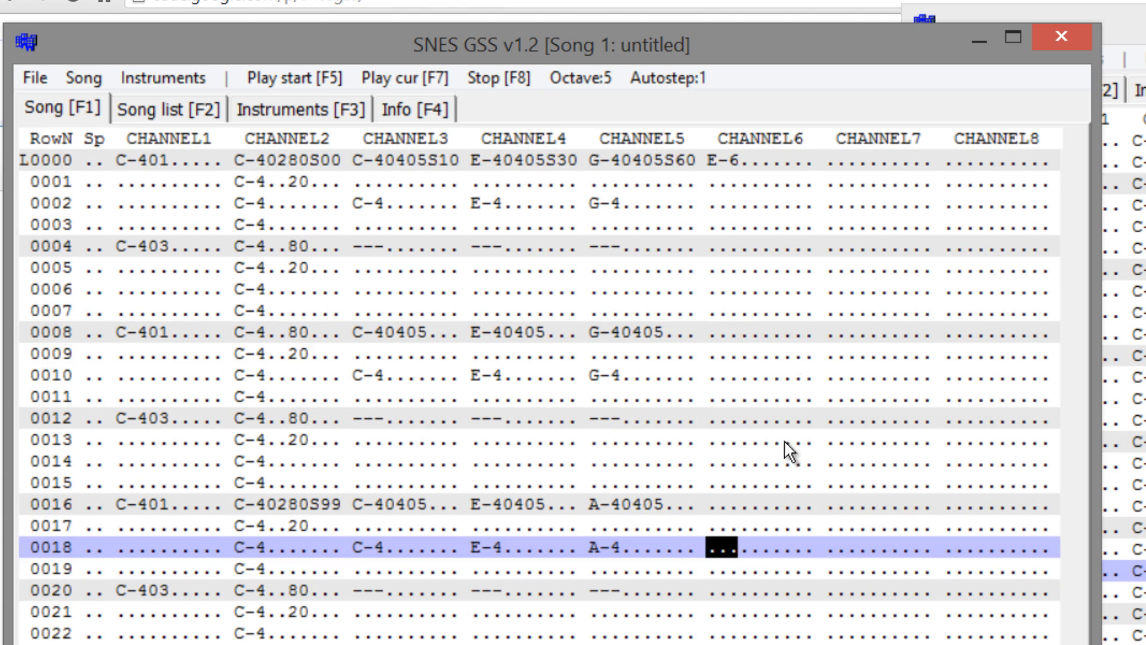
left_click(749, 160)
type("05")
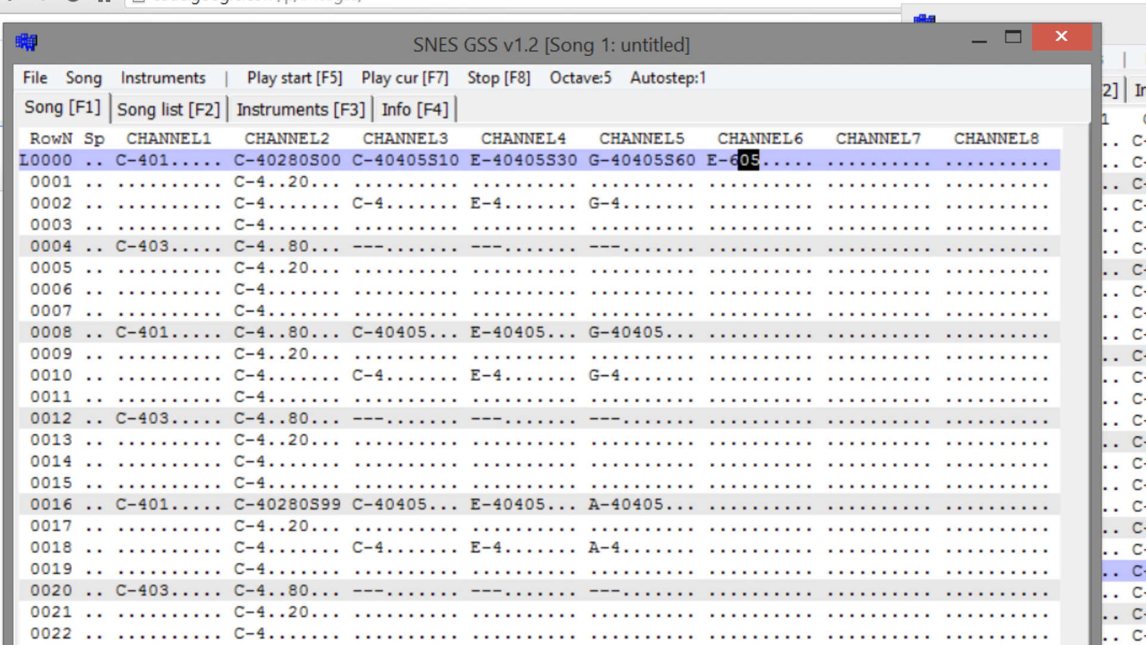
left_click(1141, 186)
scroll(1141, 185, "up", 10)
scroll(1031, 388, "up", 9)
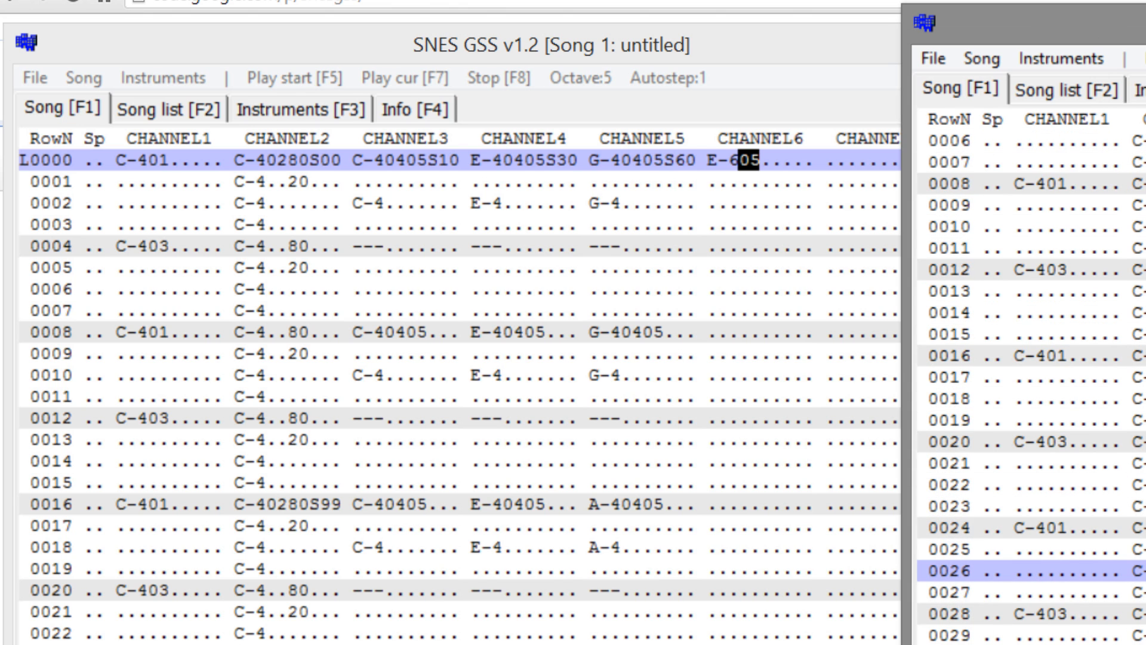
scroll(1023, 211, "up", 20)
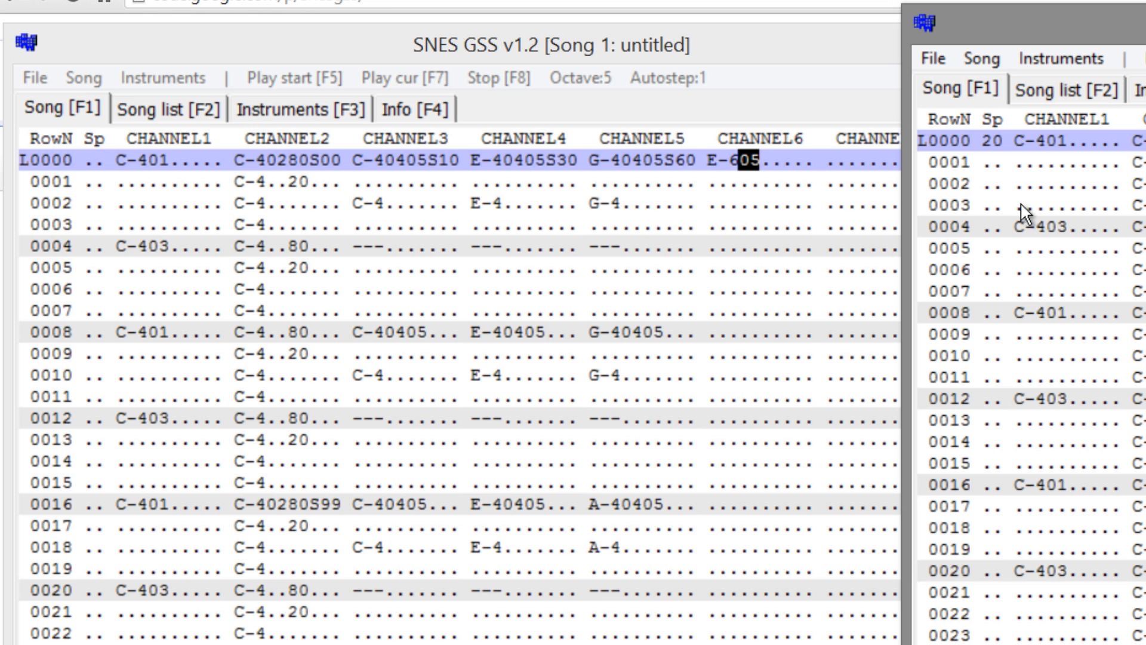
left_click(803, 77)
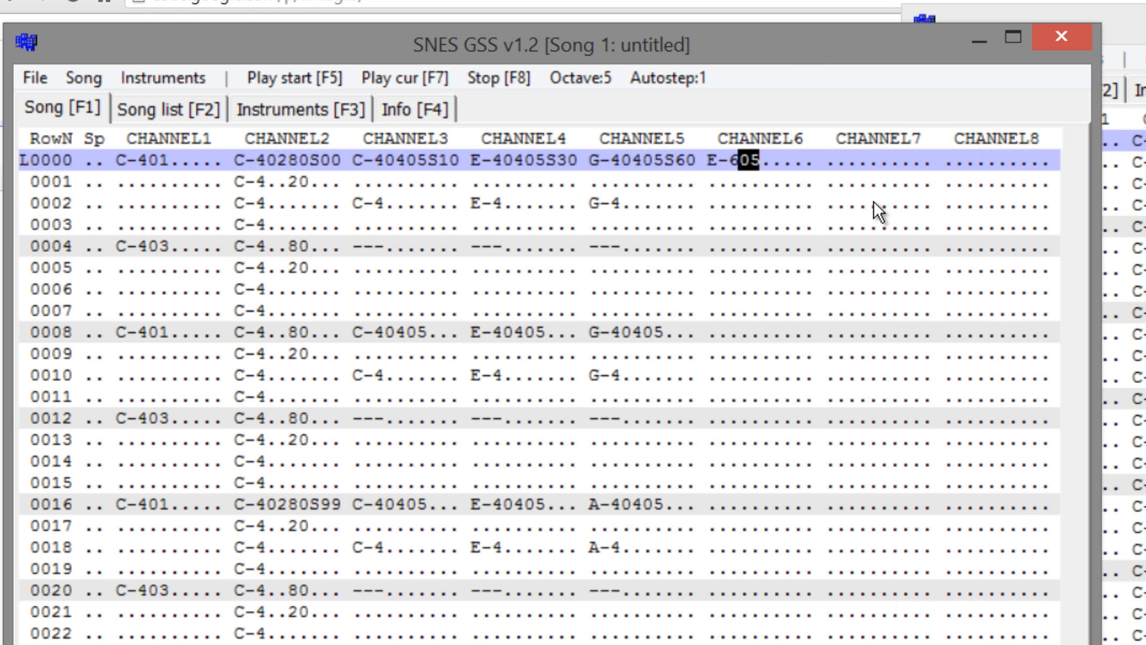
Step: Delete the pasted CHANNEL6 notes from row 0056 onward
scroll(803, 513, "down", 20)
scroll(808, 524, "down", 1)
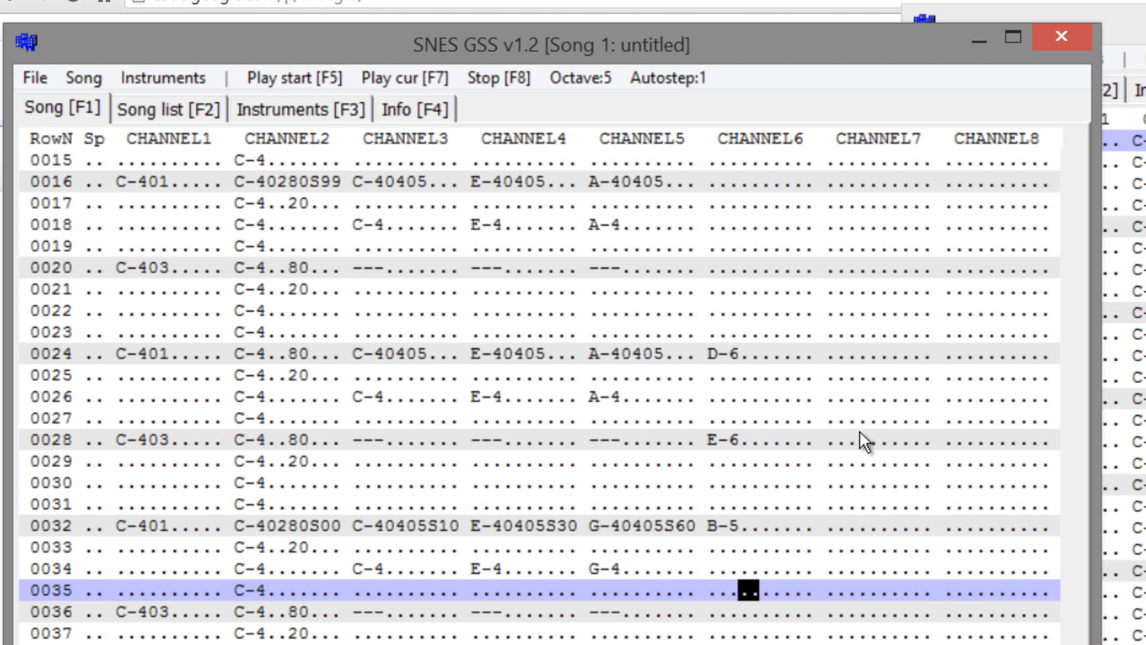
scroll(833, 629, "down", 20)
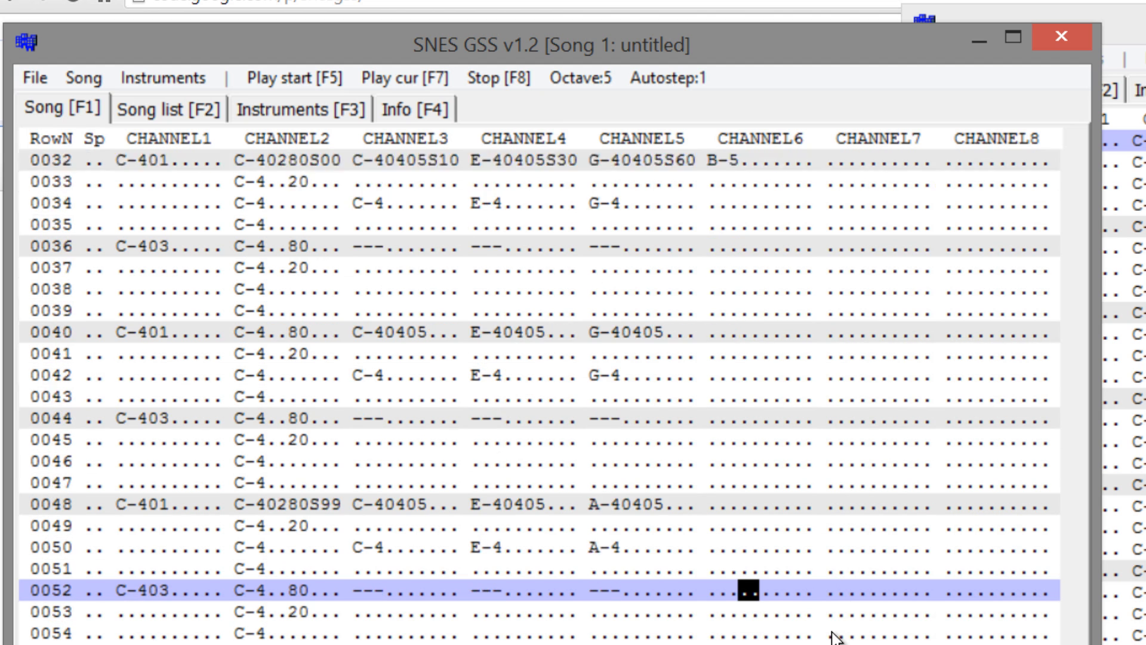
left_click(729, 480)
left_click_drag(730, 479, 731, 485)
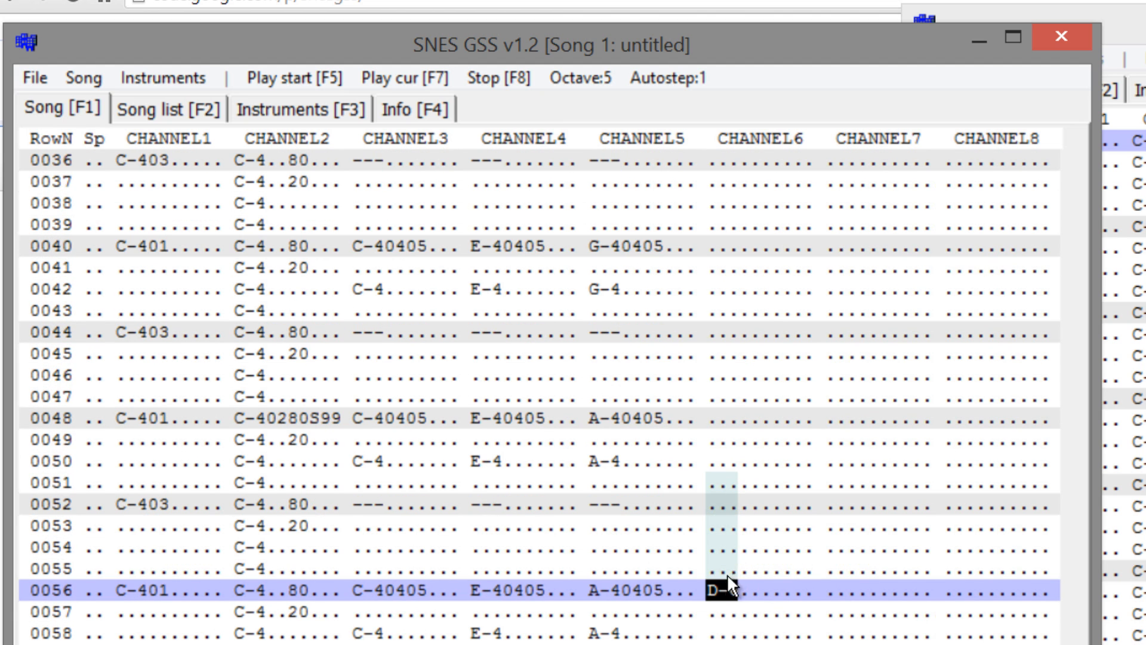
left_click_drag(727, 586, 800, 644)
key("Delete")
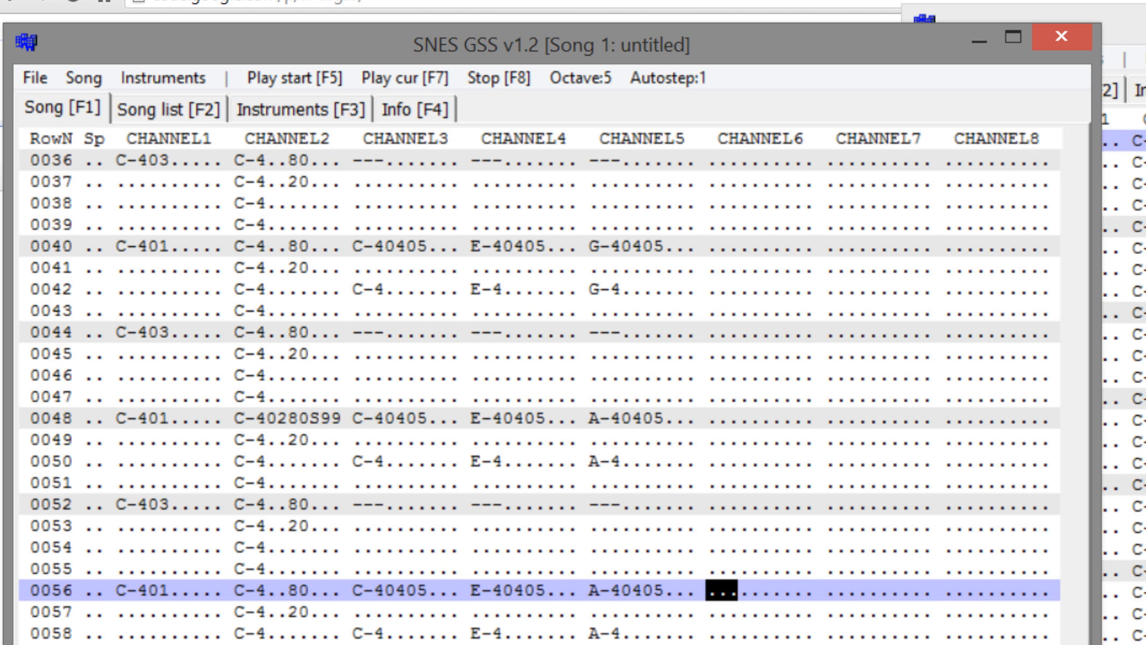
Step: Add the effect P40 to the CHANNEL6 note D-6 at row 0024
scroll(756, 638, "down", 1)
scroll(753, 638, "up", 20)
scroll(754, 638, "up", 18)
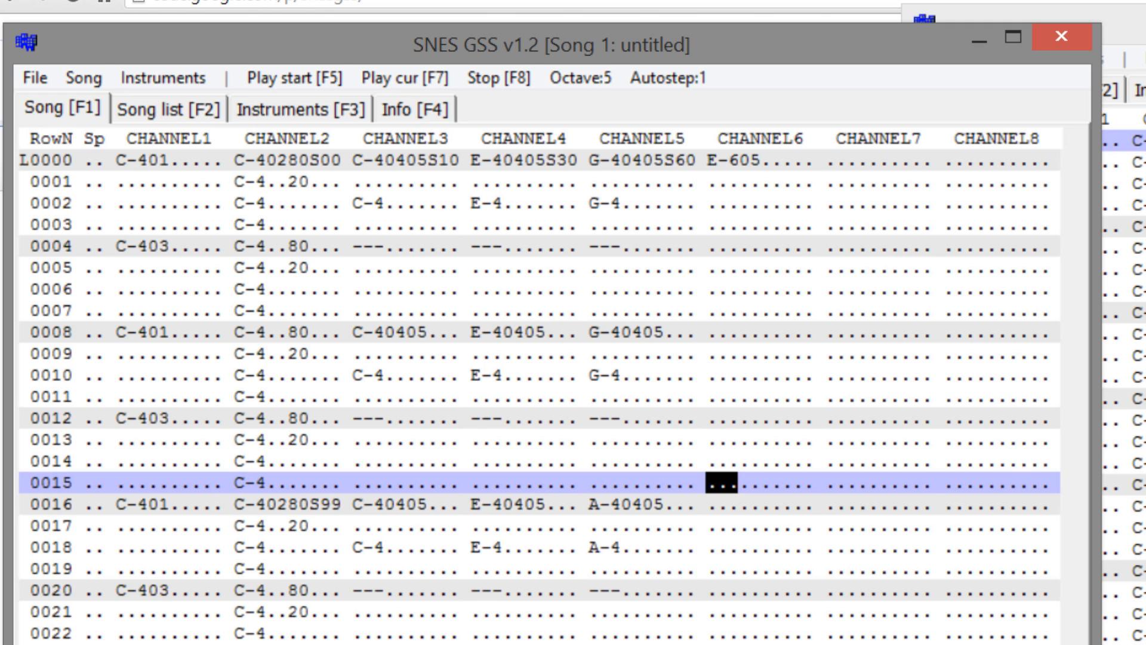
scroll(786, 590, "down", 4)
left_click(787, 590)
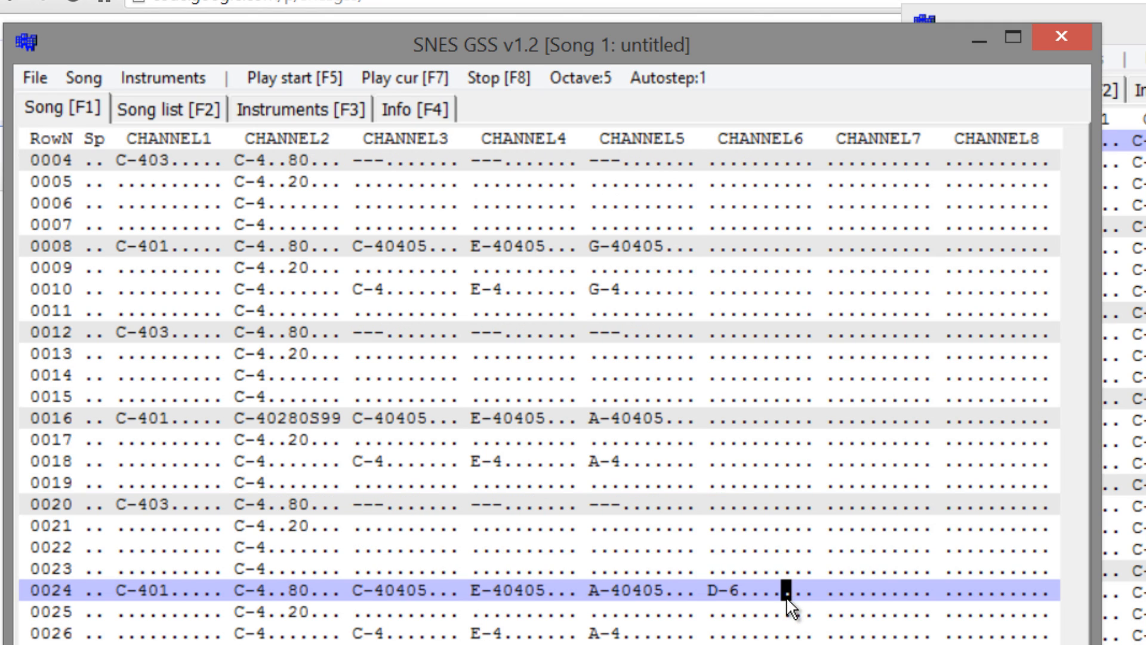
type("E")
type("40")
key("Down")
key("Down")
key("Down")
key("Down")
key("Down")
key("Down")
key("Down")
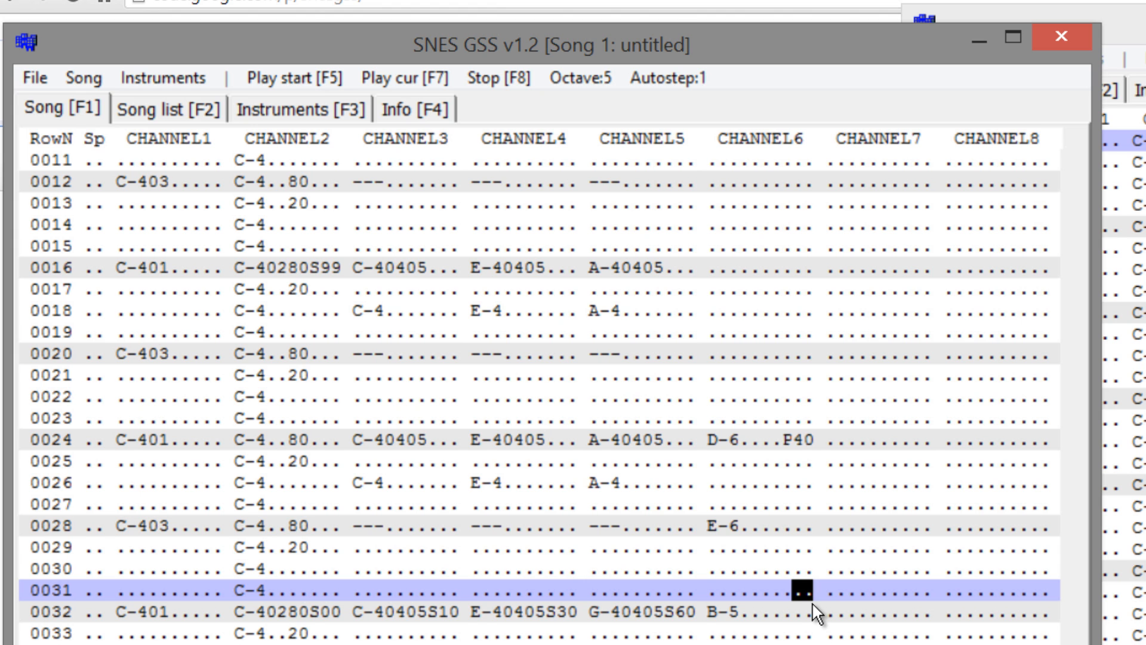
Step: Add the effect P00 to CHANNEL6 at row 0063, the last row of the song
key("Down")
key("Down")
key("Down")
key("Down")
key("Down")
key("Down")
key("Down")
key("Down")
key("Down")
key("Down")
key("Down")
key("Down")
key("Down")
key("Down")
key("Down")
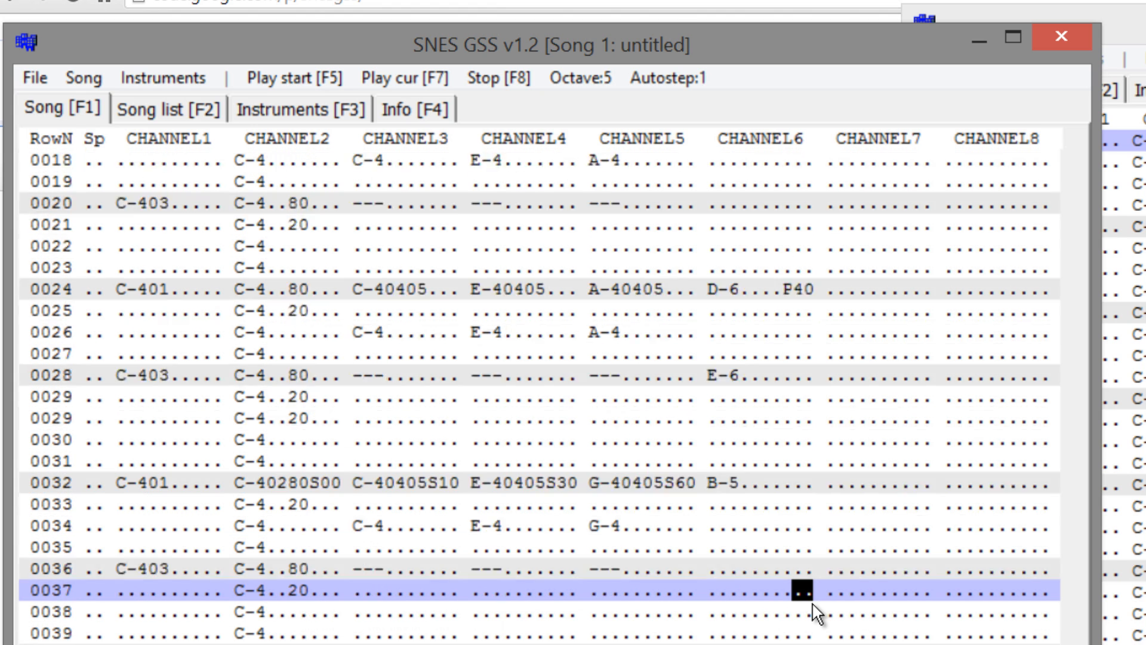
key("Down")
key("Down")
key("Down")
key("Down")
key("Down")
key("Down")
key("Down")
key("Down")
key("Down")
key("Down")
key("Down")
key("Down")
key("Down")
key("Down")
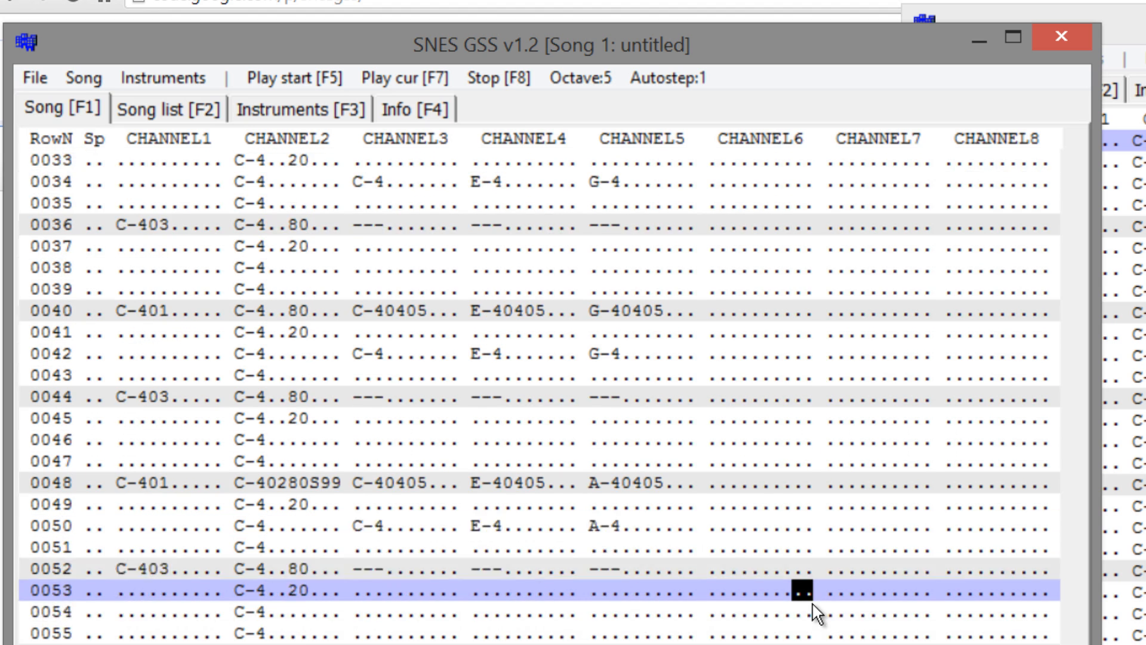
key("Down")
key("Down")
key("Down")
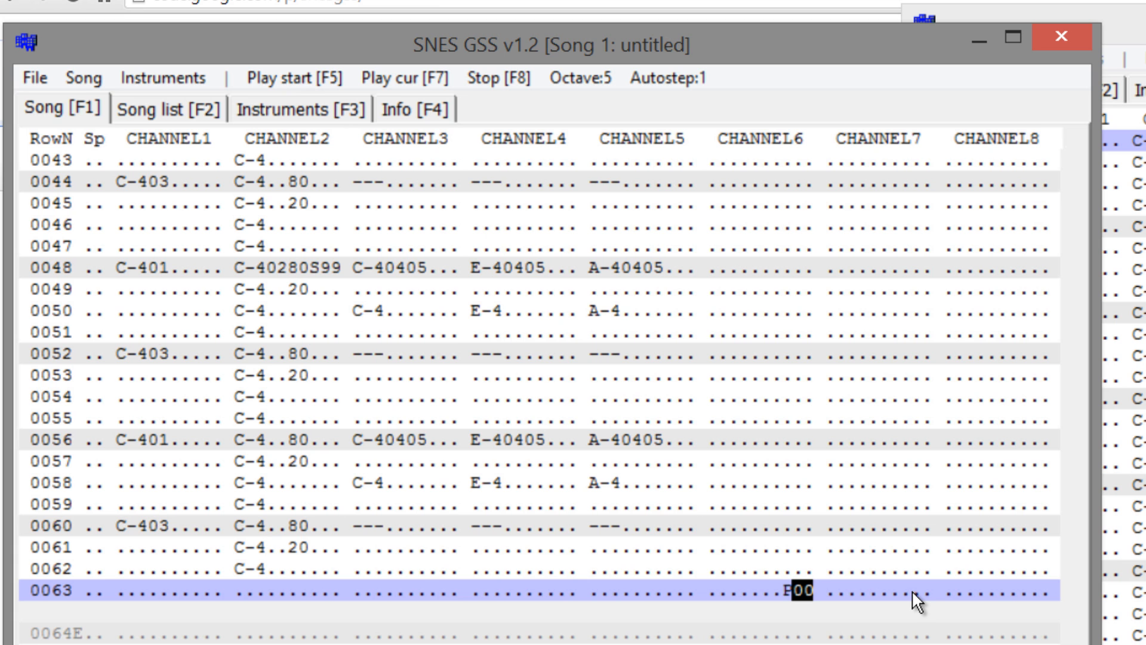
Step: Set the volume of the CHANNEL6 note at row 0000 to 50
scroll(800, 592, "up", 20)
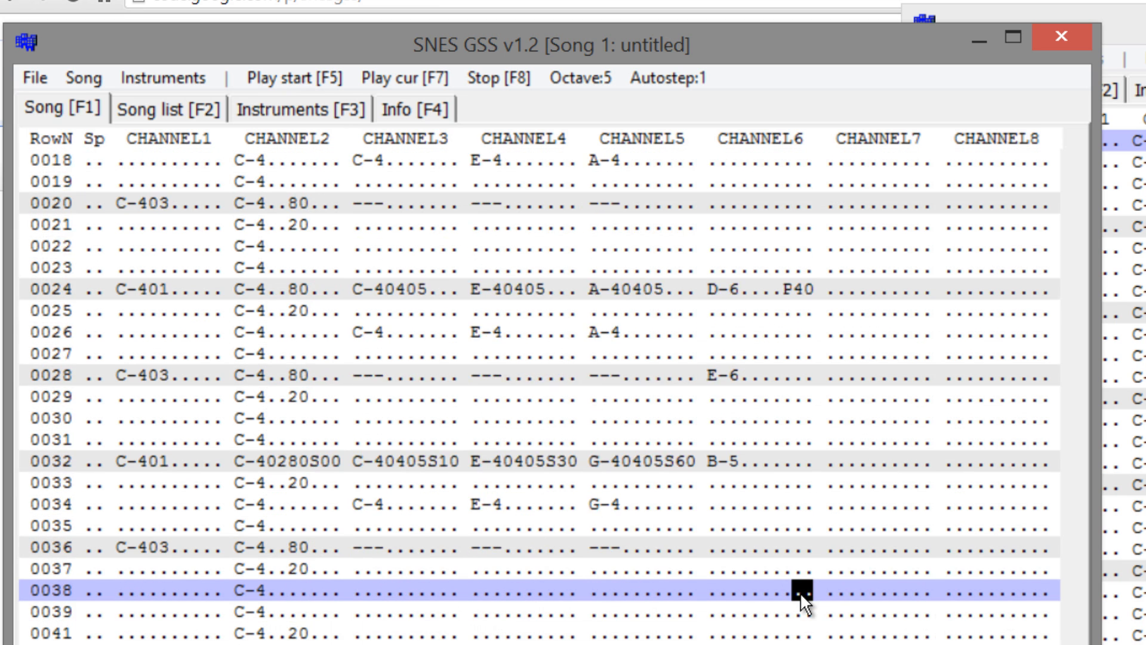
scroll(800, 592, "up", 20)
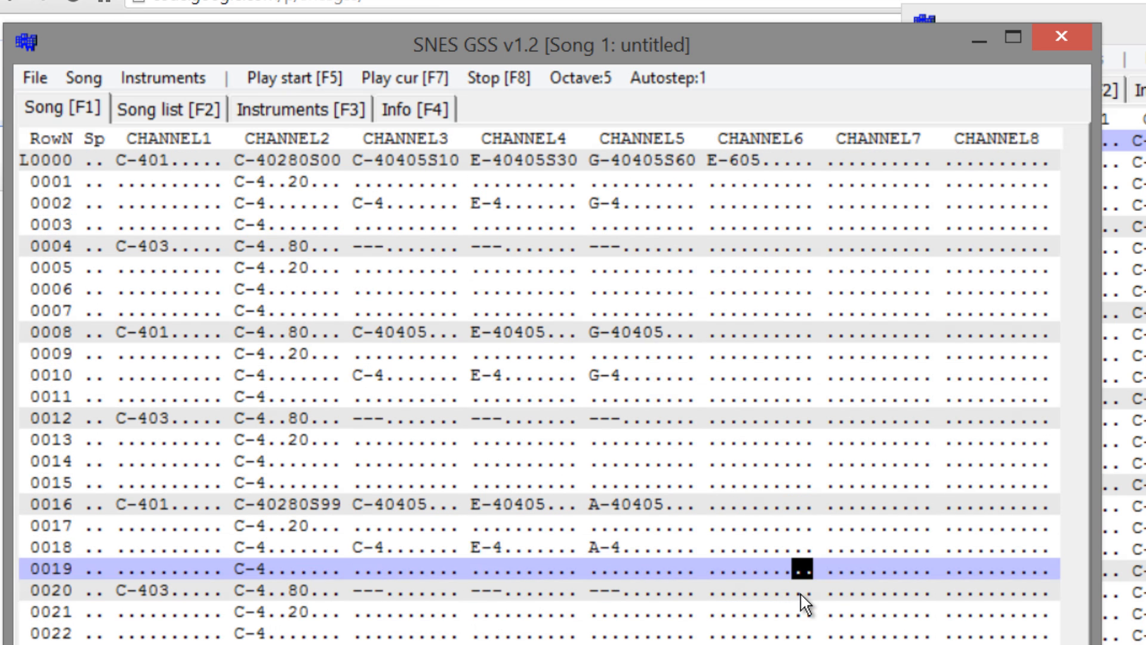
left_click(803, 161)
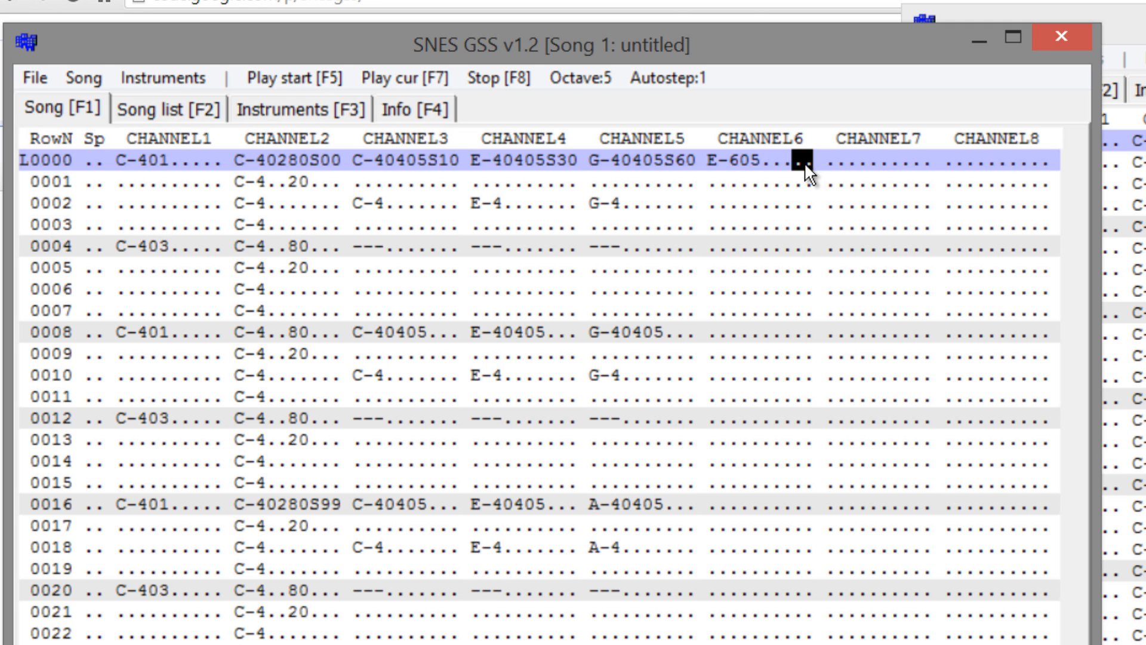
left_click(769, 165)
type("50")
Step: Mute CHANNEL7 and CHANNEL8 and play the song from the start
left_click(877, 139)
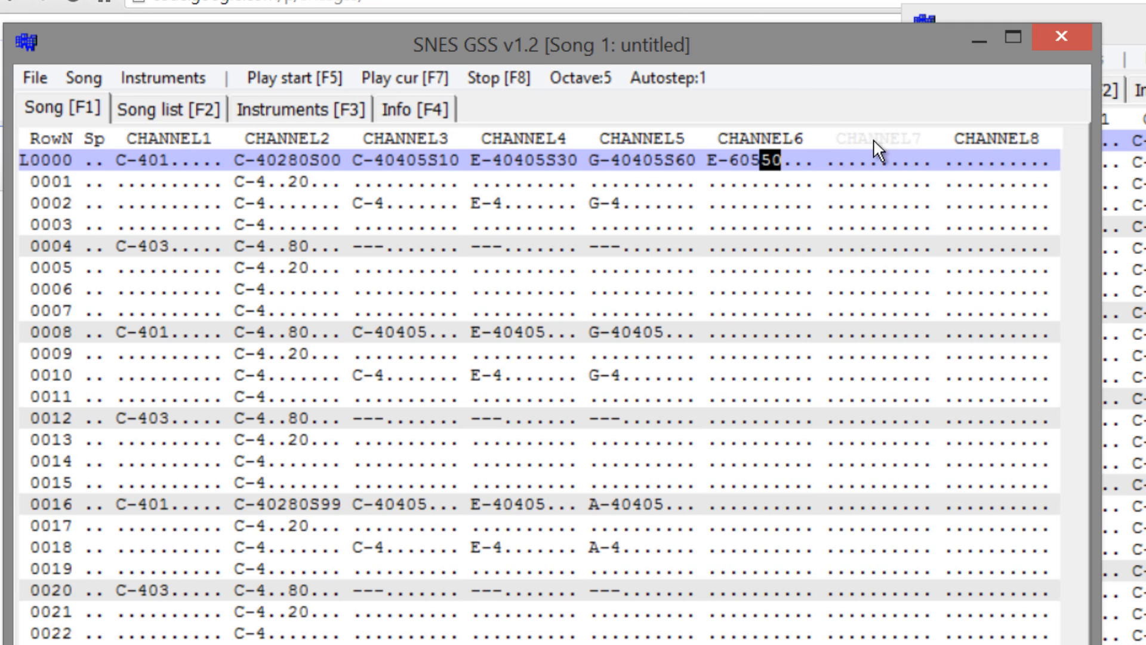
left_click(995, 139)
key("F5")
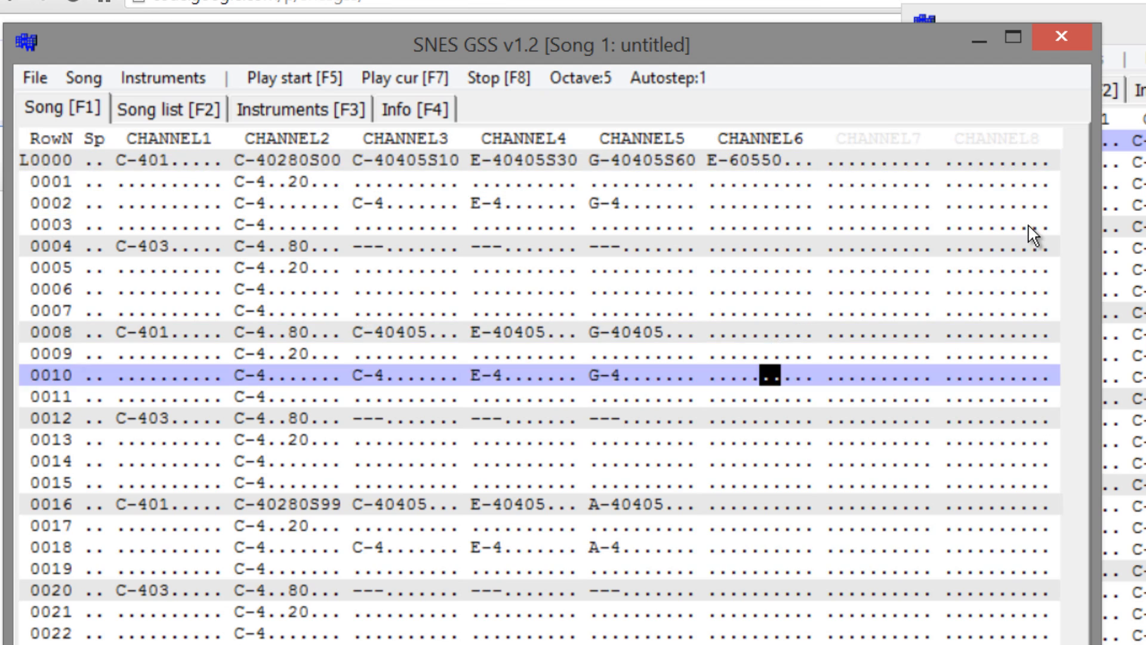
scroll(1034, 235, "up", 20)
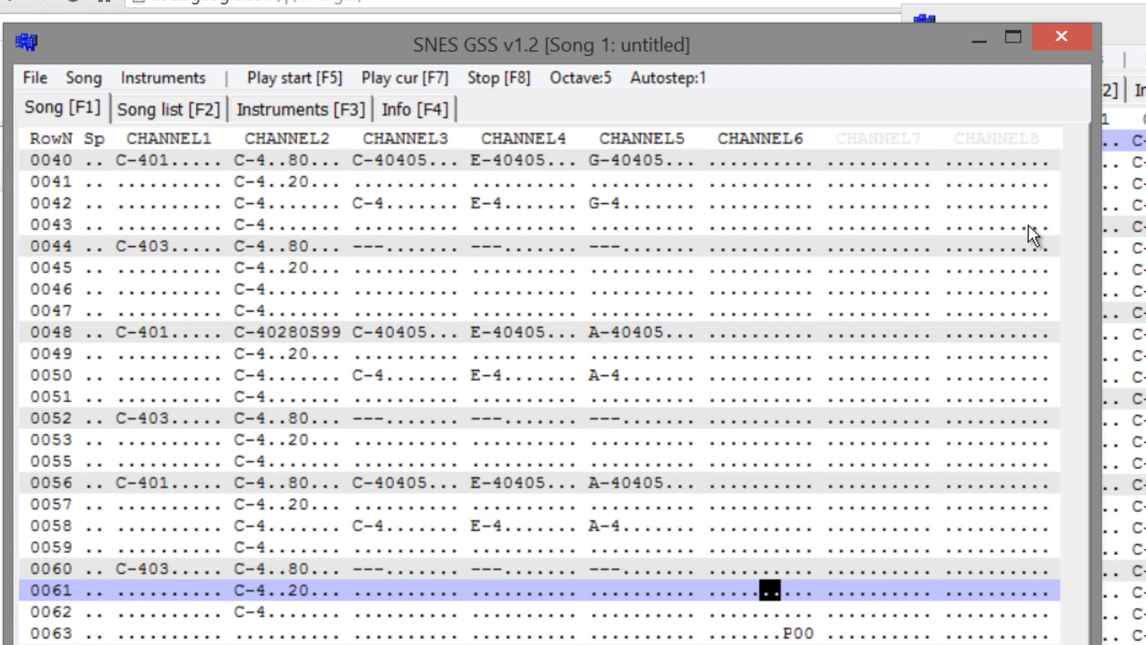
scroll(1034, 236, "up", 7)
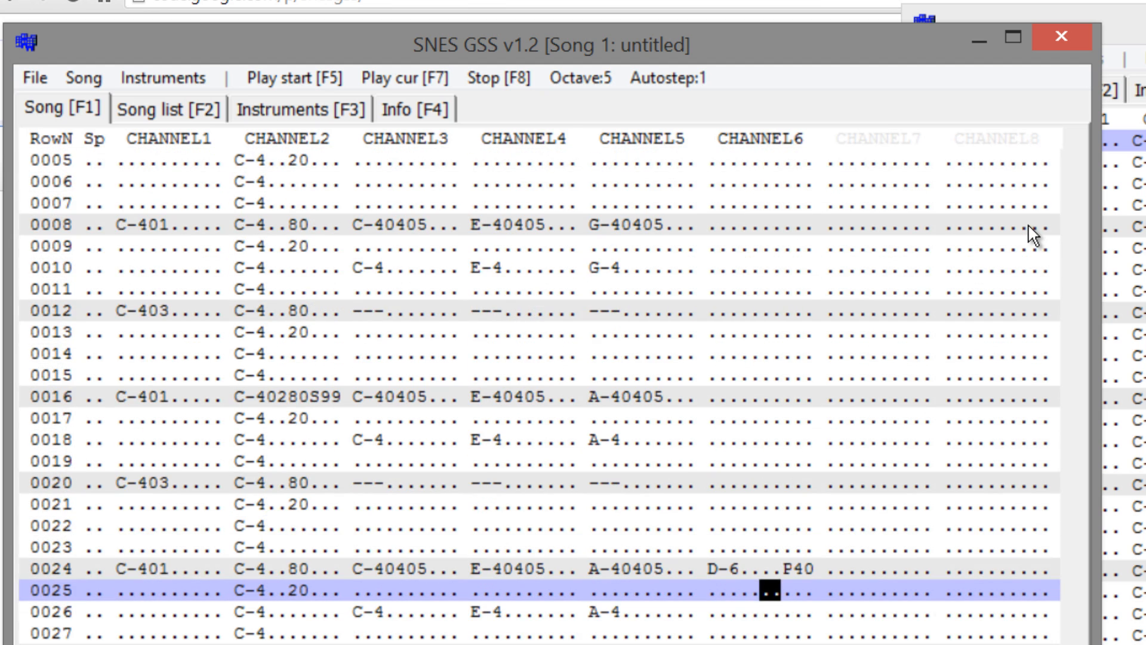
scroll(1032, 237, "up", 20)
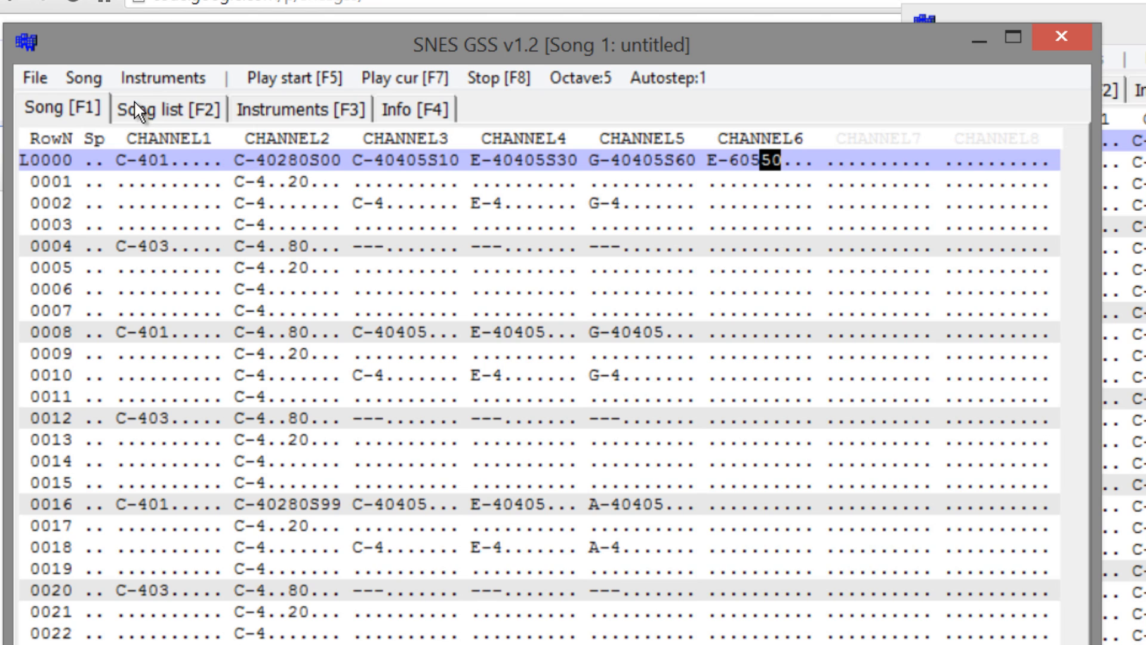
left_click(34, 82)
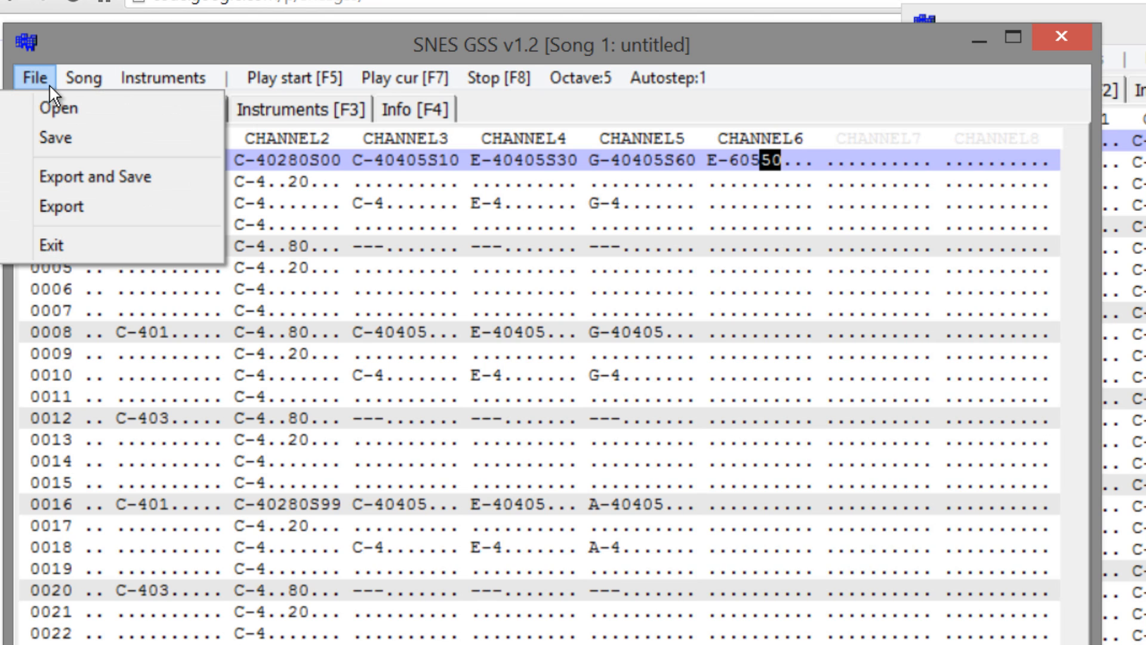
mouse_move(83, 80)
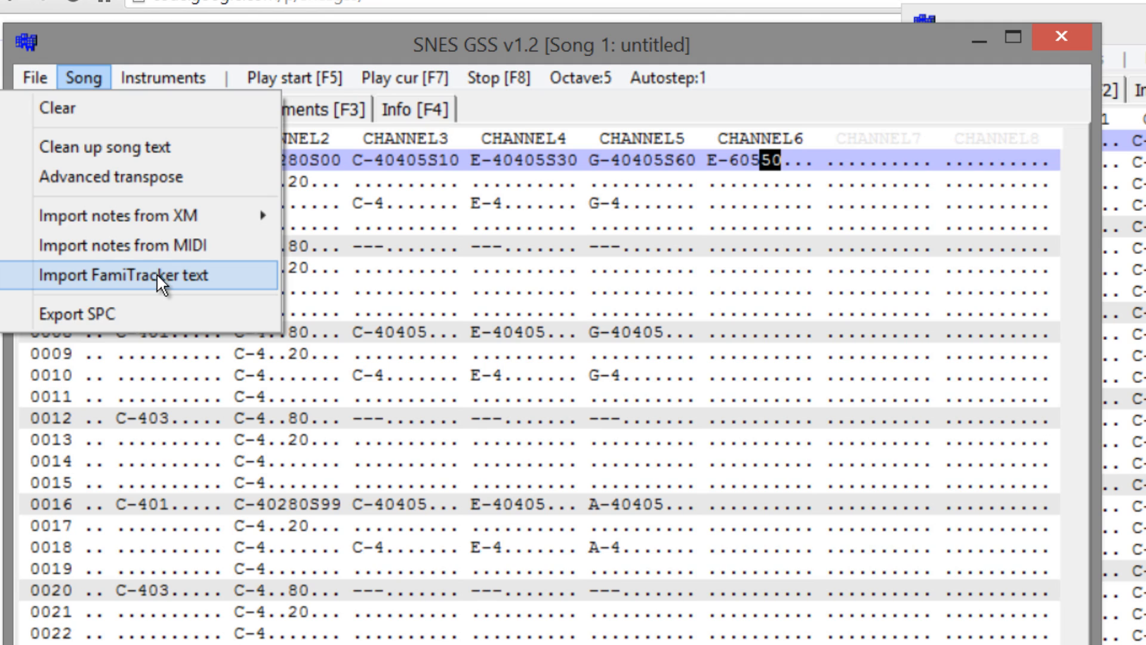
mouse_move(41, 70)
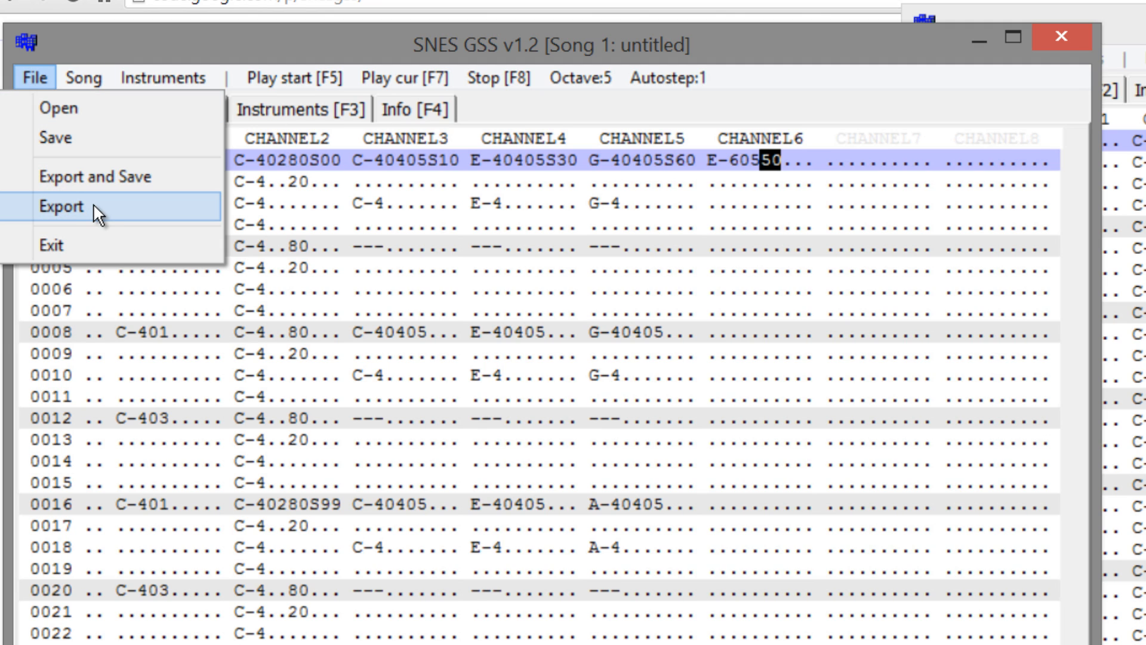
left_click(148, 134)
Step: Export the song as an SPC file named NSM__exampleSong to the Desktop
left_click(28, 83)
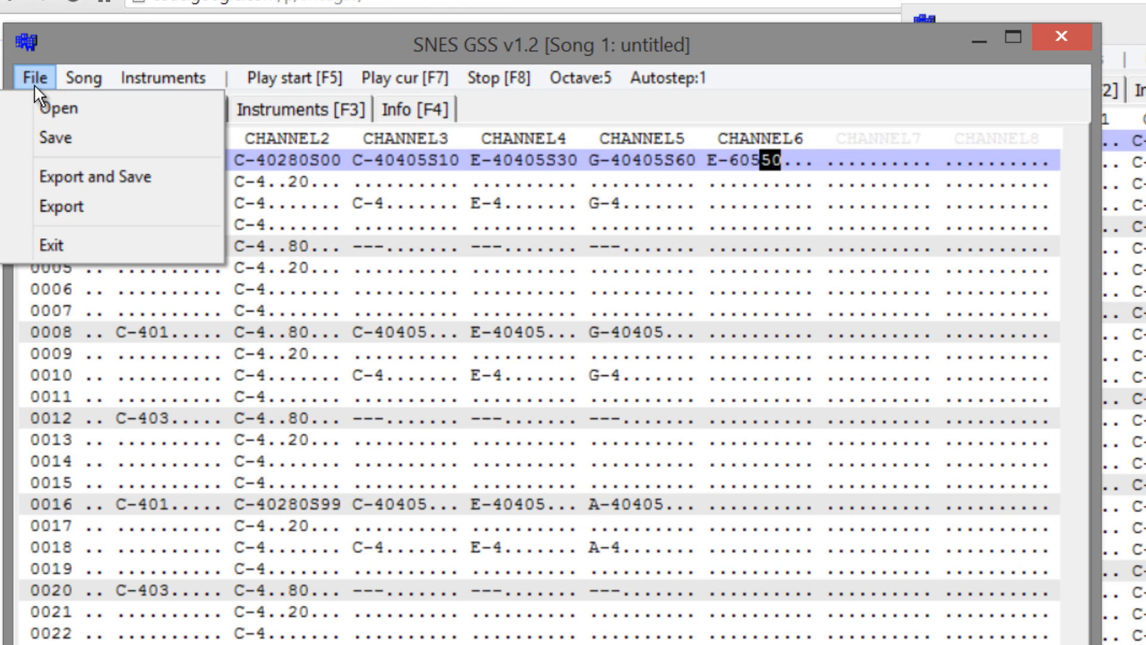
mouse_move(120, 69)
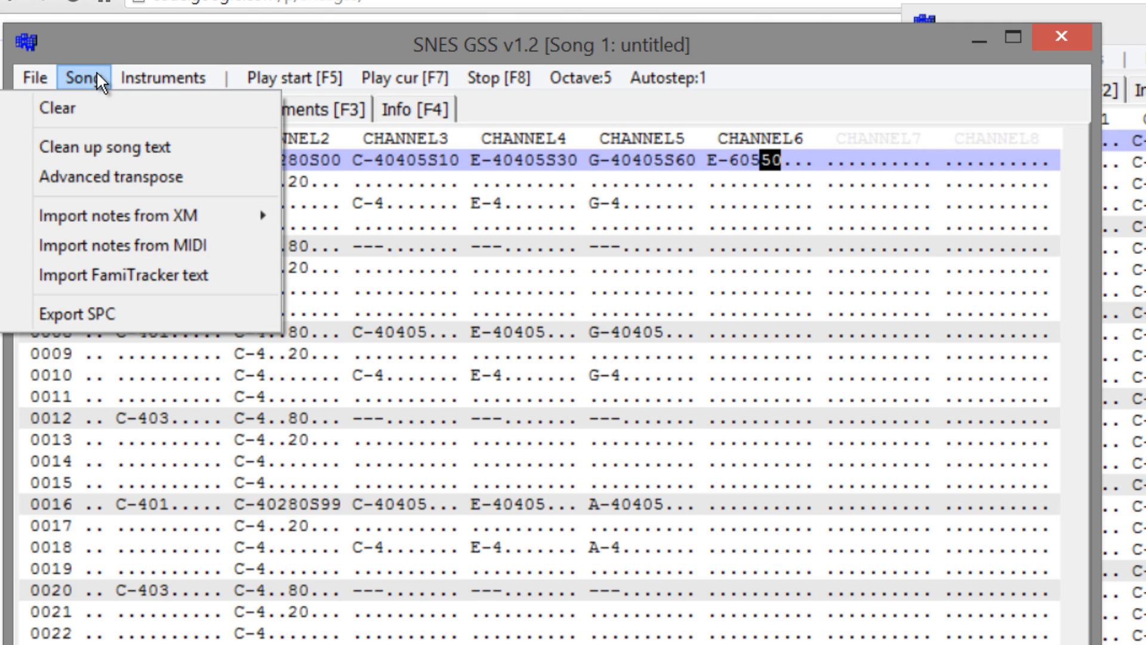
left_click(134, 316)
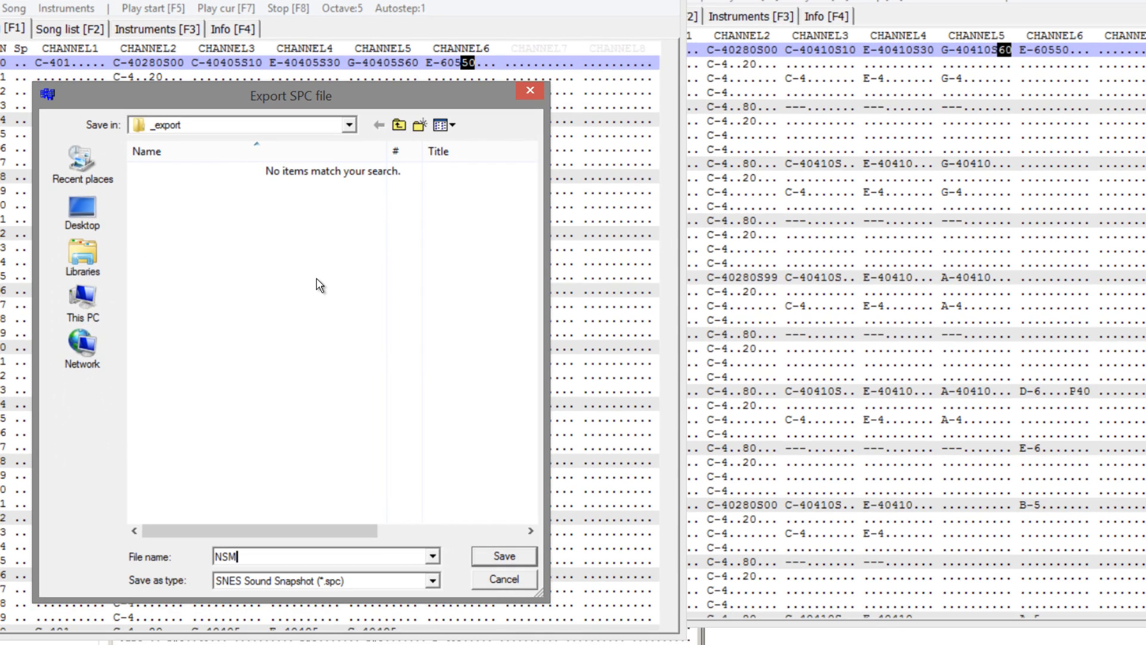
type("NSM__exampleSong")
left_click(87, 214)
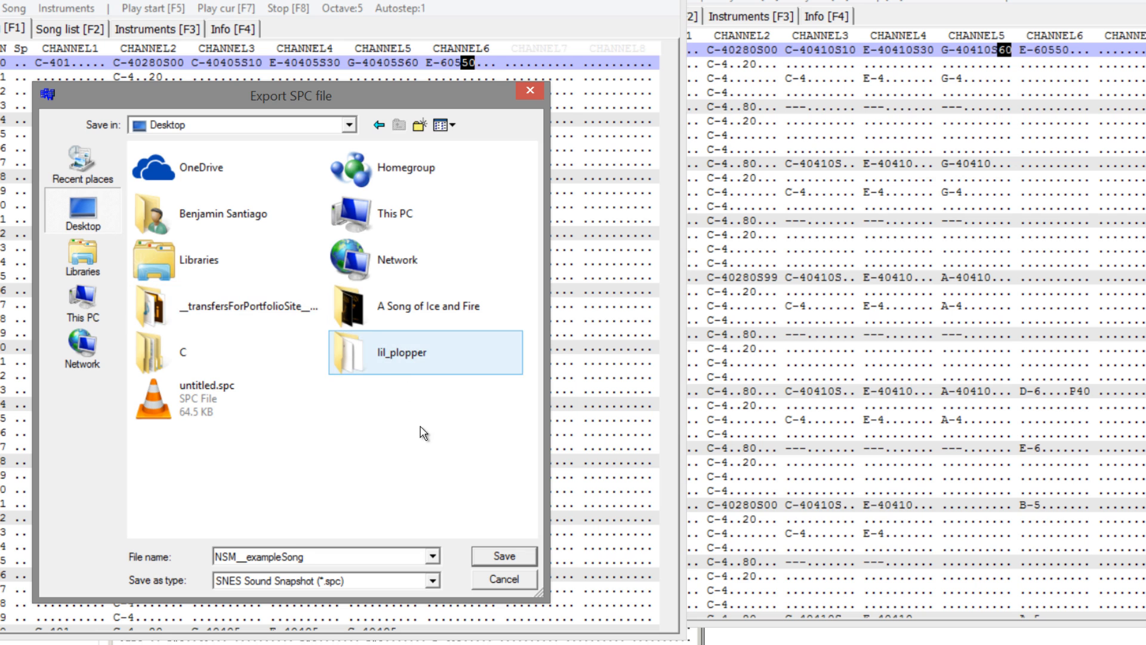
left_click(505, 557)
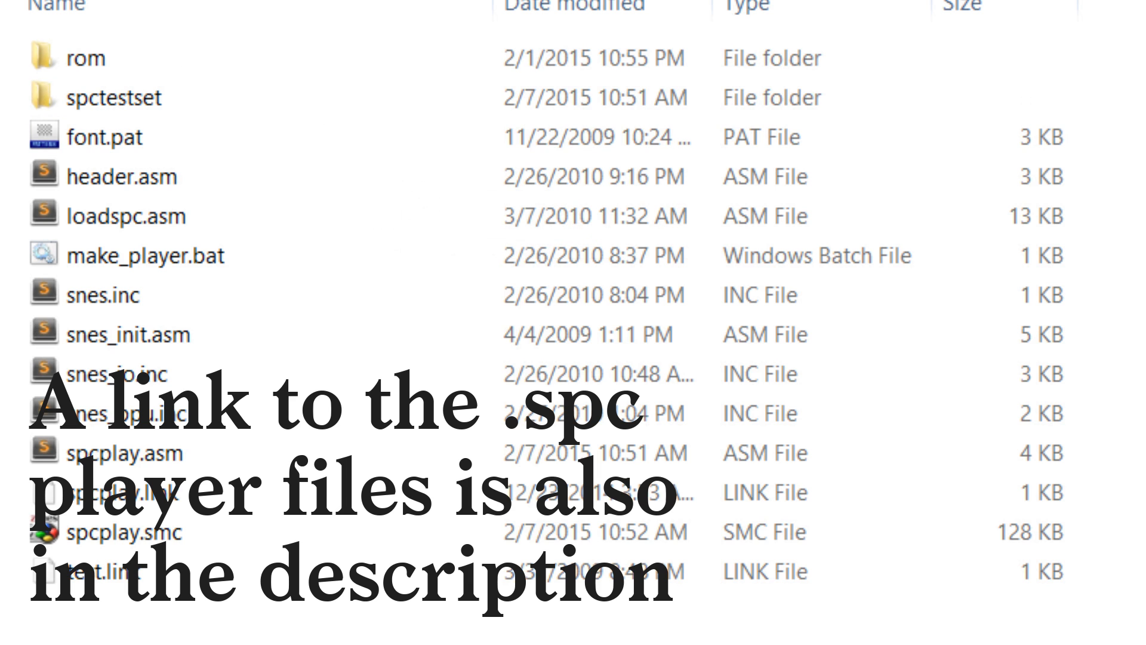
Step: Place the exported NSM__exampleSong.spc in the SPC player's spctestset folder and return to the parent folder
double_click(220, 94)
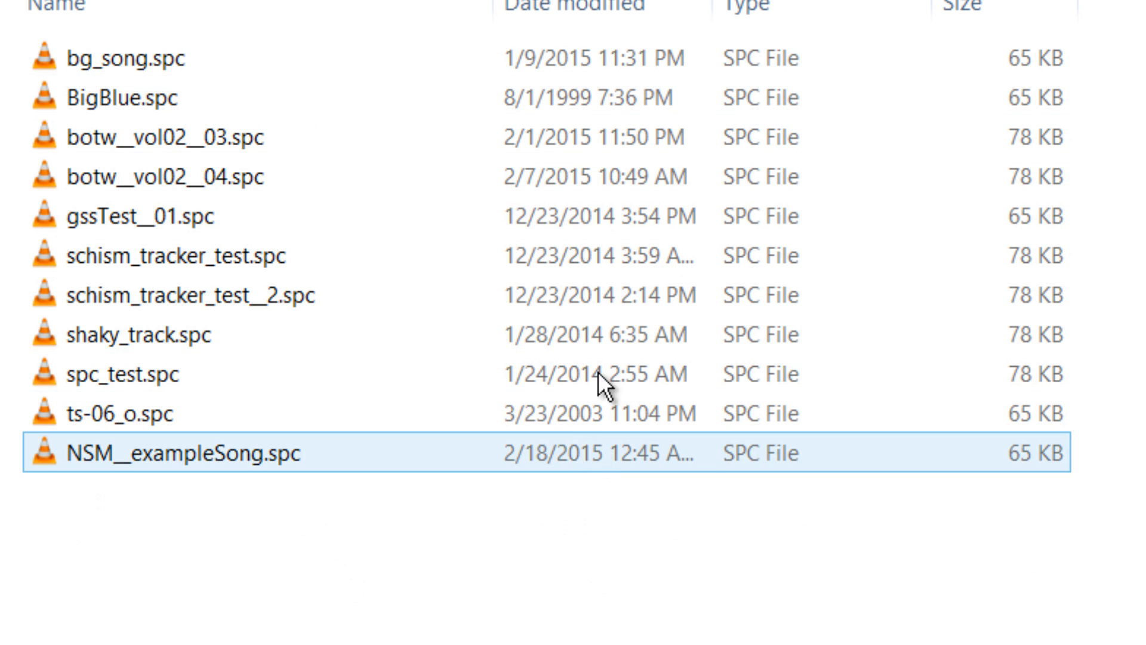
left_click(288, 467)
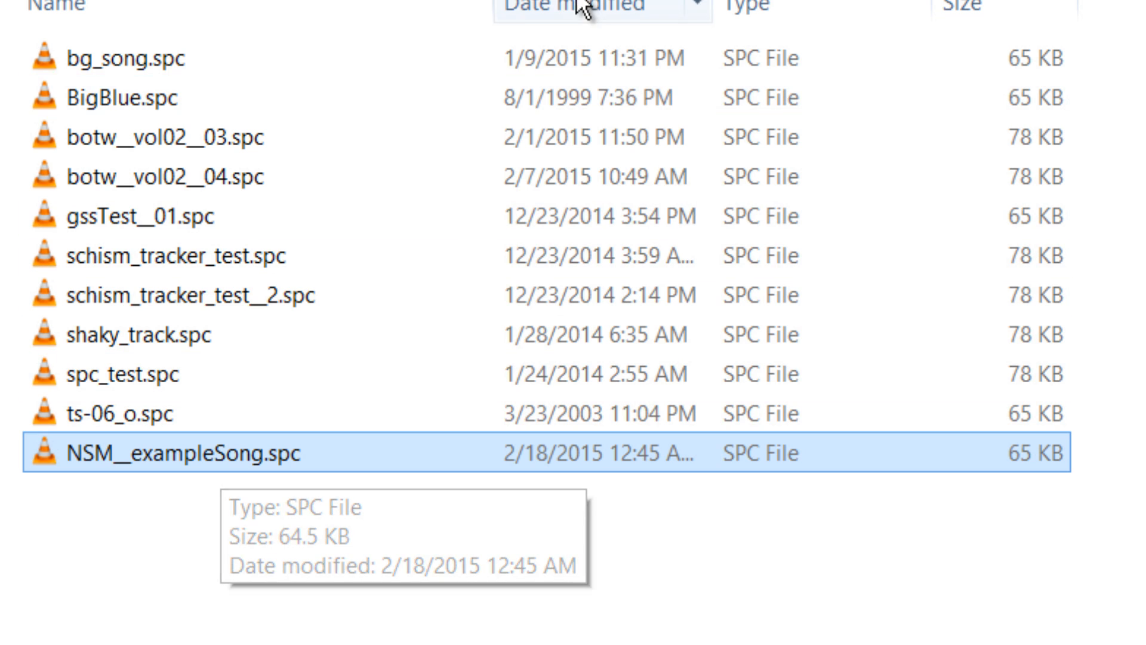
key("alt+Up")
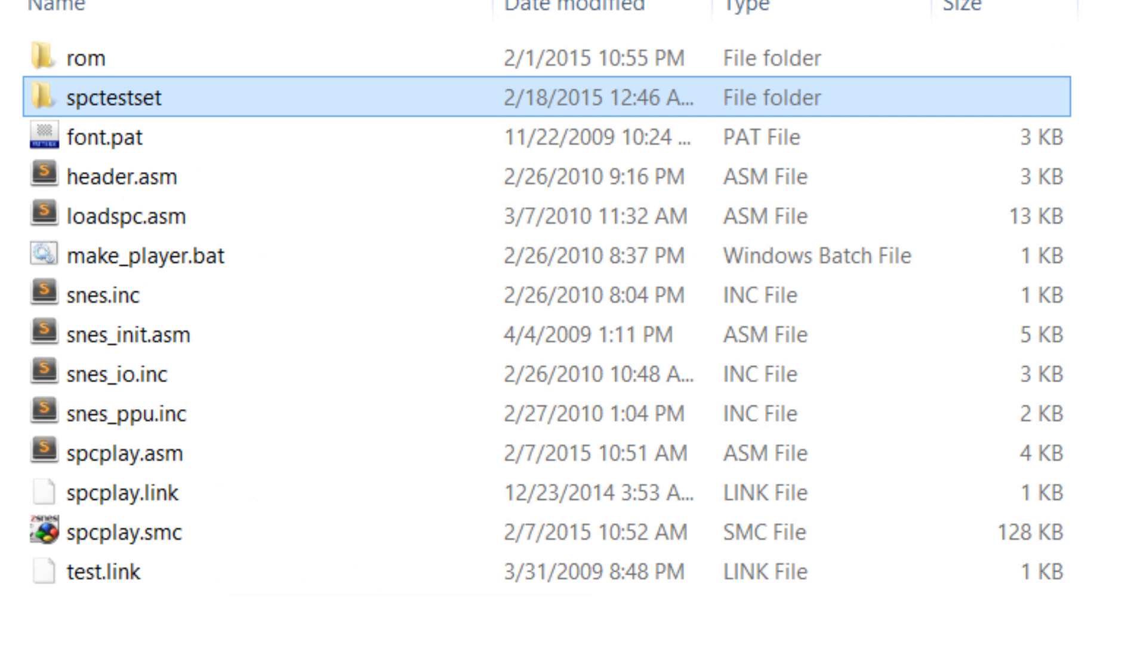
Step: Copy the file name NSM__exampleSong from the SPC file in the spctestset folder without renaming it
double_click(175, 91)
right_click(276, 253)
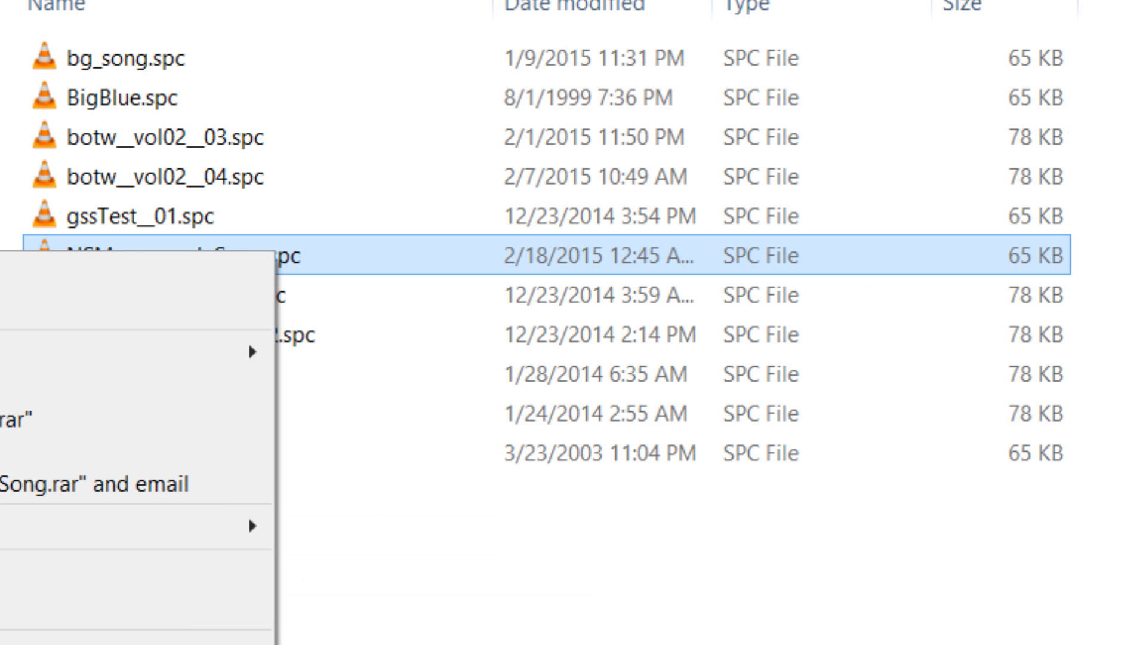
left_click(203, 644)
key("ctrl+c")
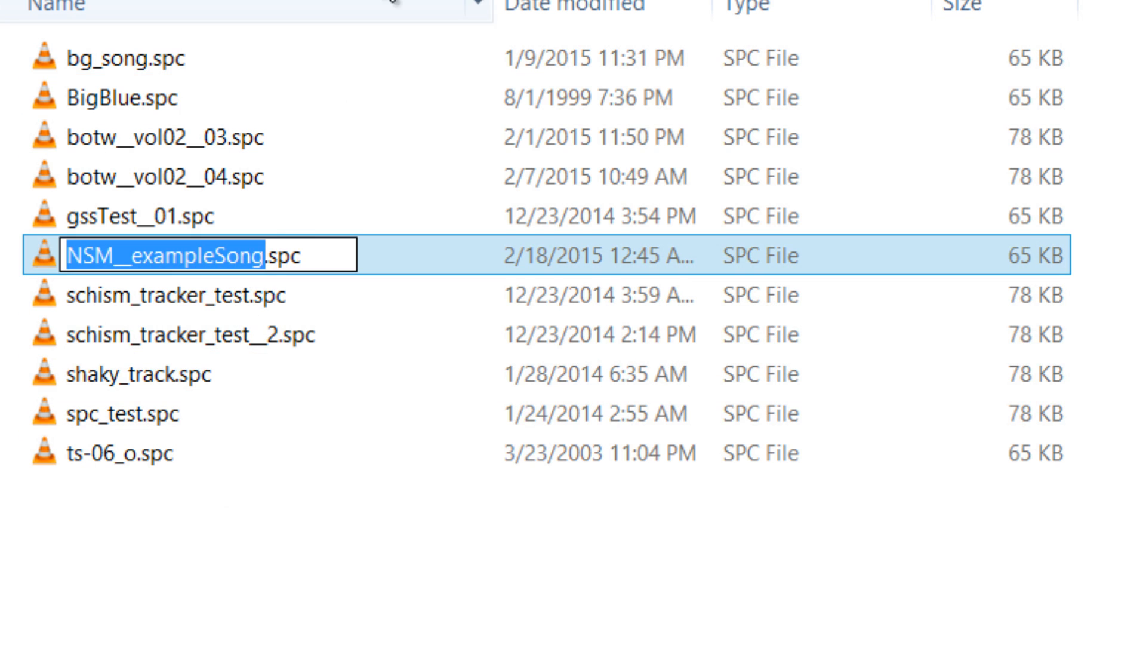
left_click(383, 0)
Step: Replace the botw__vol02__04 file name in the SPC_FILE definition of spcplay.asm with NSM__exampleSong and save the file
double_click(234, 435)
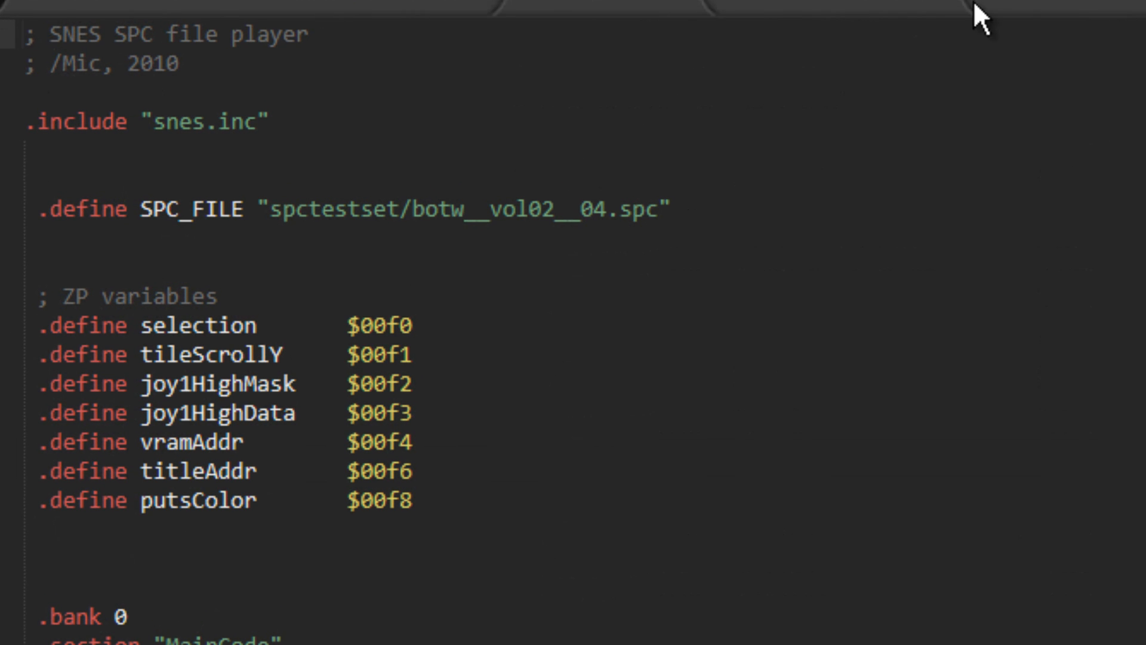
left_click(491, 210)
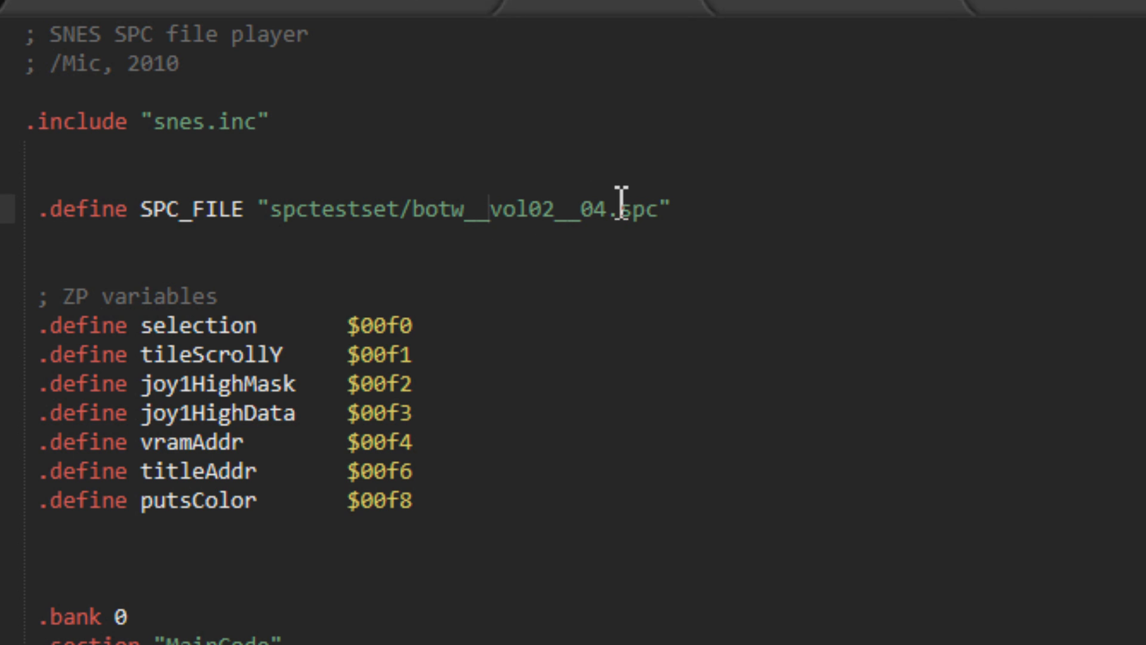
left_click_drag(607, 209, 437, 235)
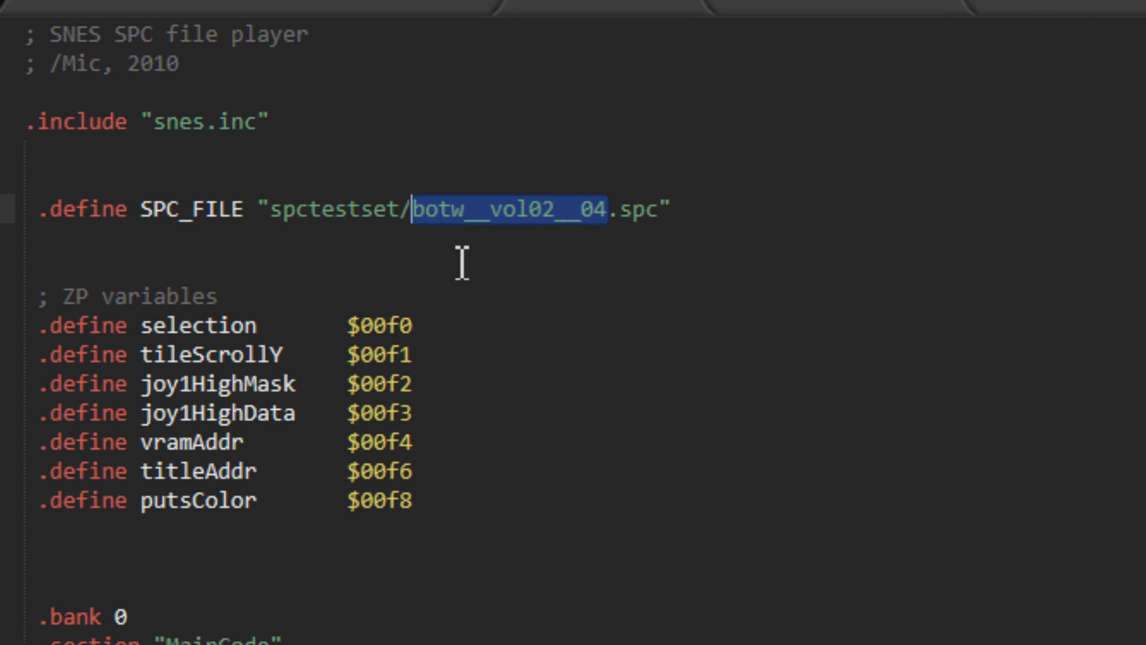
key("ctrl+v")
key("ctrl+s")
key("alt+Tab")
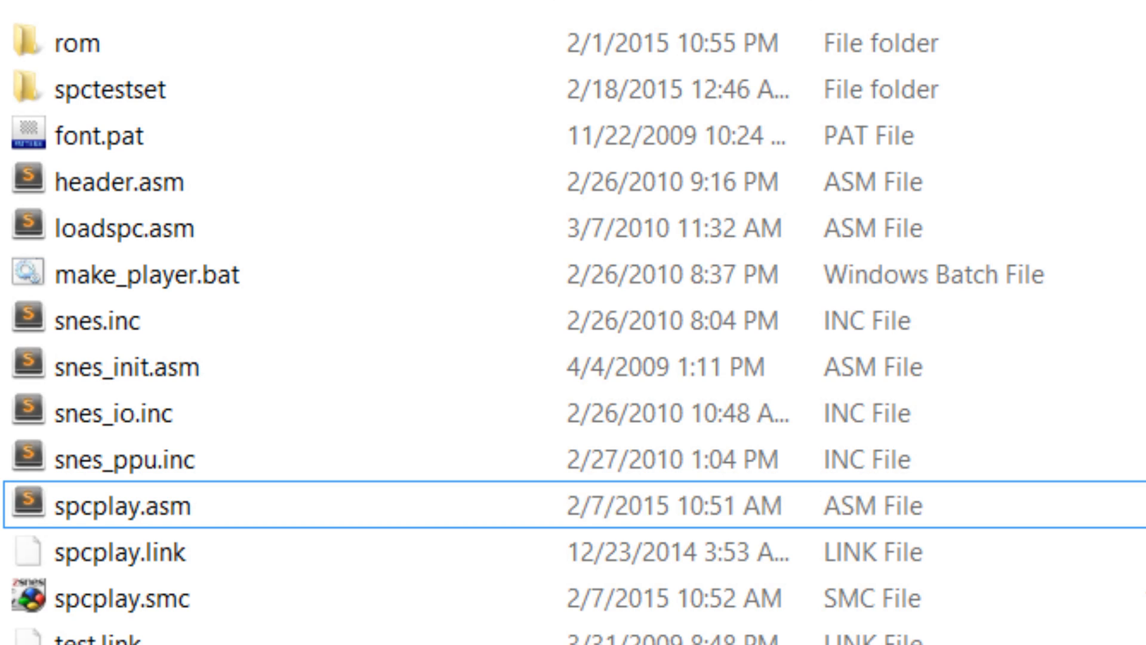
Step: Build the player ROM with make_player.bat and run it in an enlarged No$sns window
double_click(264, 277)
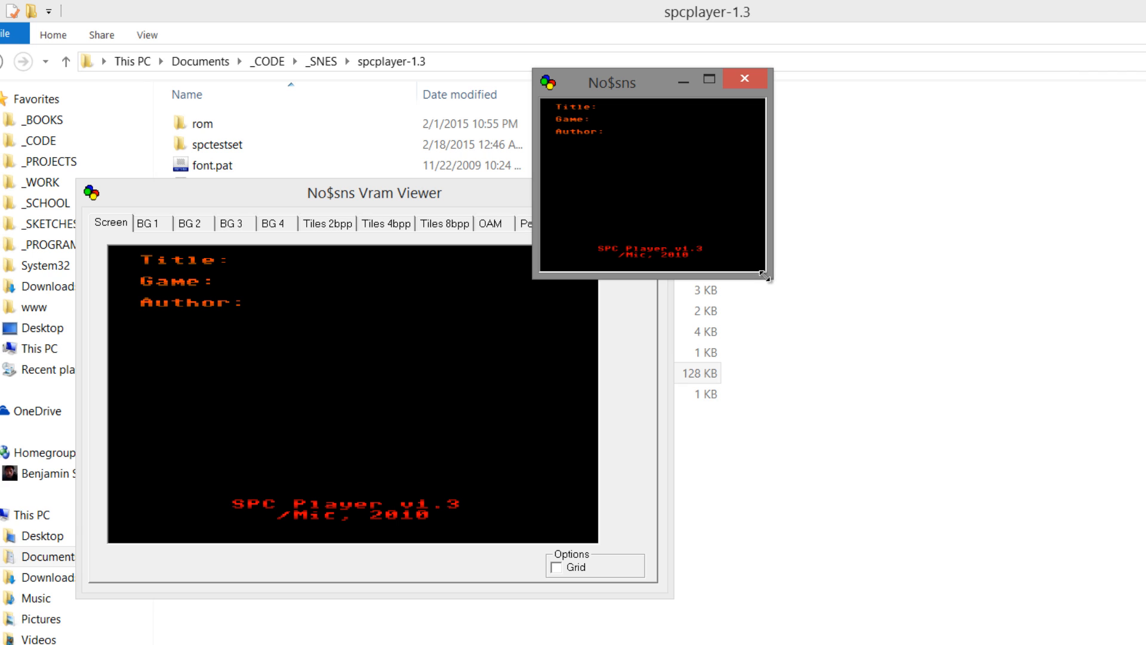
left_click_drag(764, 276, 1143, 642)
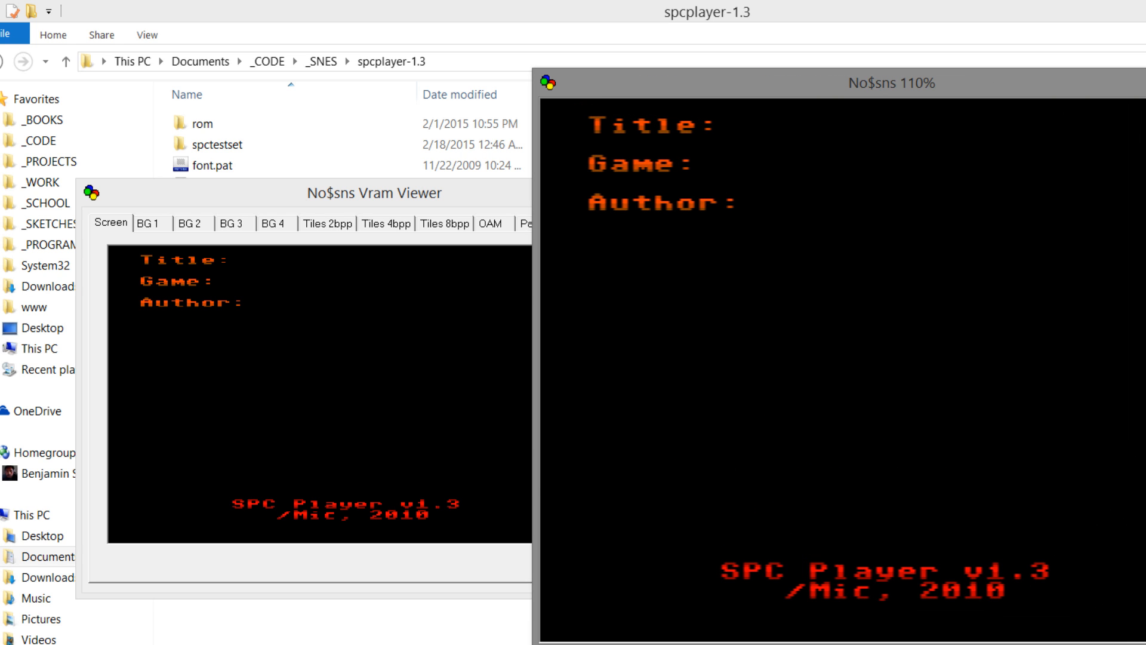
Step: Raise the system volume to 64 to hear the song in the ROM, and close the emulator
key("XF86AudioLowerVolume")
key("XF86AudioRaiseVolume")
key("XF86AudioRaiseVolume")
key("XF86AudioRaiseVolume")
key("XF86AudioRaiseVolume")
key("XF86AudioRaiseVolume")
key("XF86AudioRaiseVolume")
key("XF86AudioRaiseVolume")
key("XF86AudioRaiseVolume")
key("XF86AudioRaiseVolume")
key("XF86AudioRaiseVolume")
key("XF86AudioRaiseVolume")
key("XF86AudioRaiseVolume")
key("XF86AudioRaiseVolume")
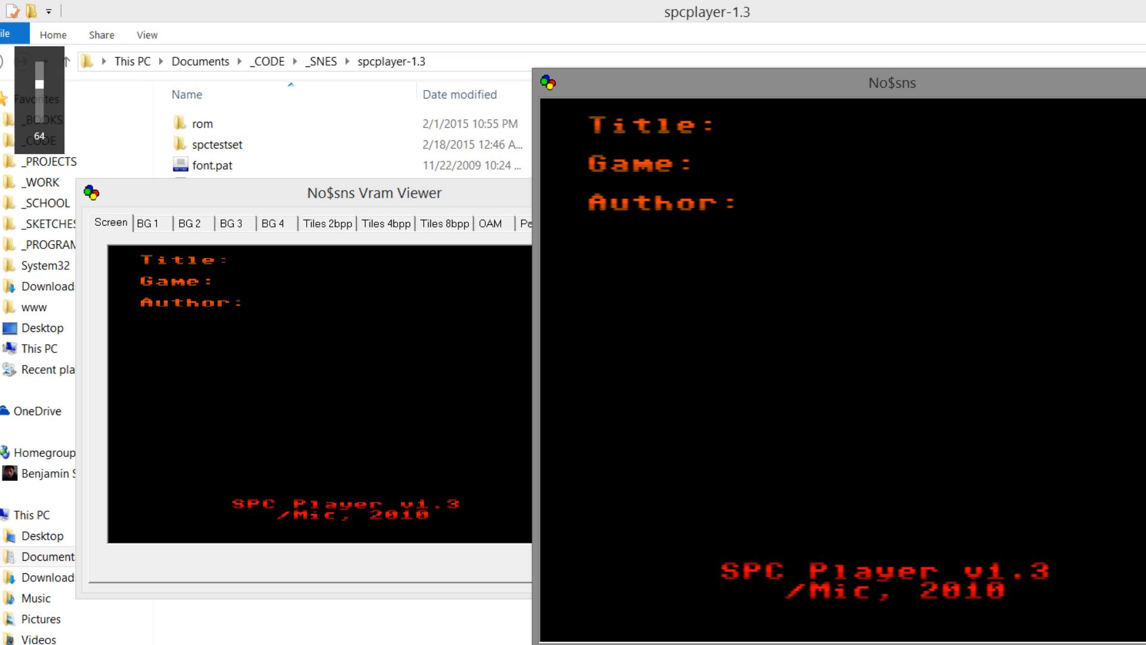
key("alt+F4")
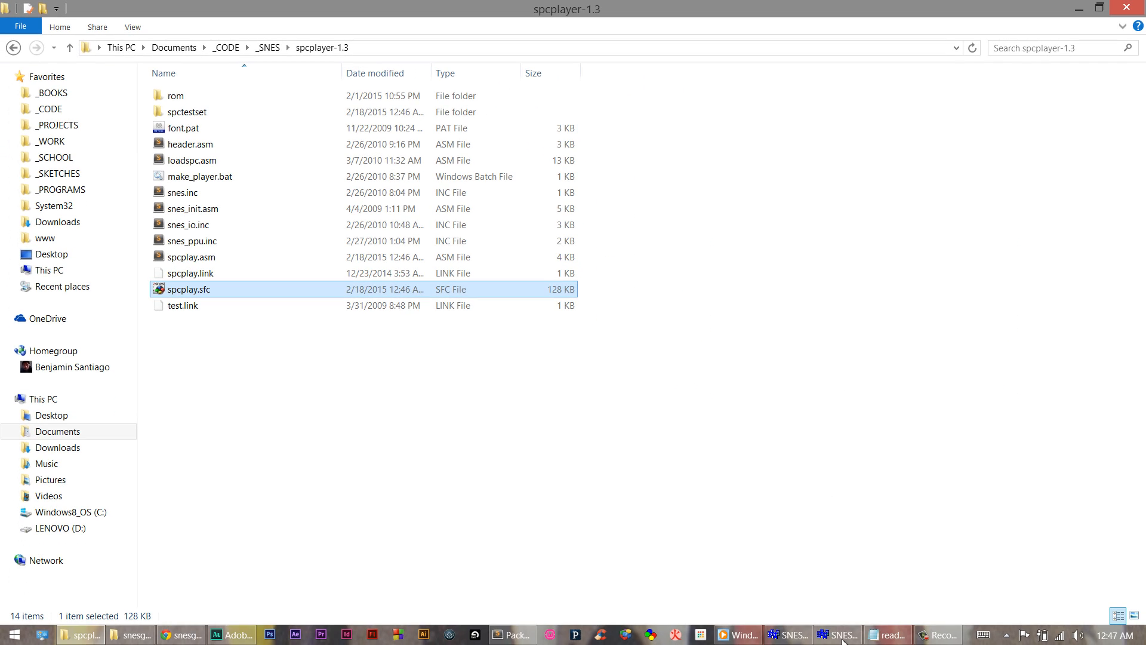
Step: Switch back to SNES GSS and move its window so the spcplayer-1.3 file names stay uncovered
left_click(842, 638)
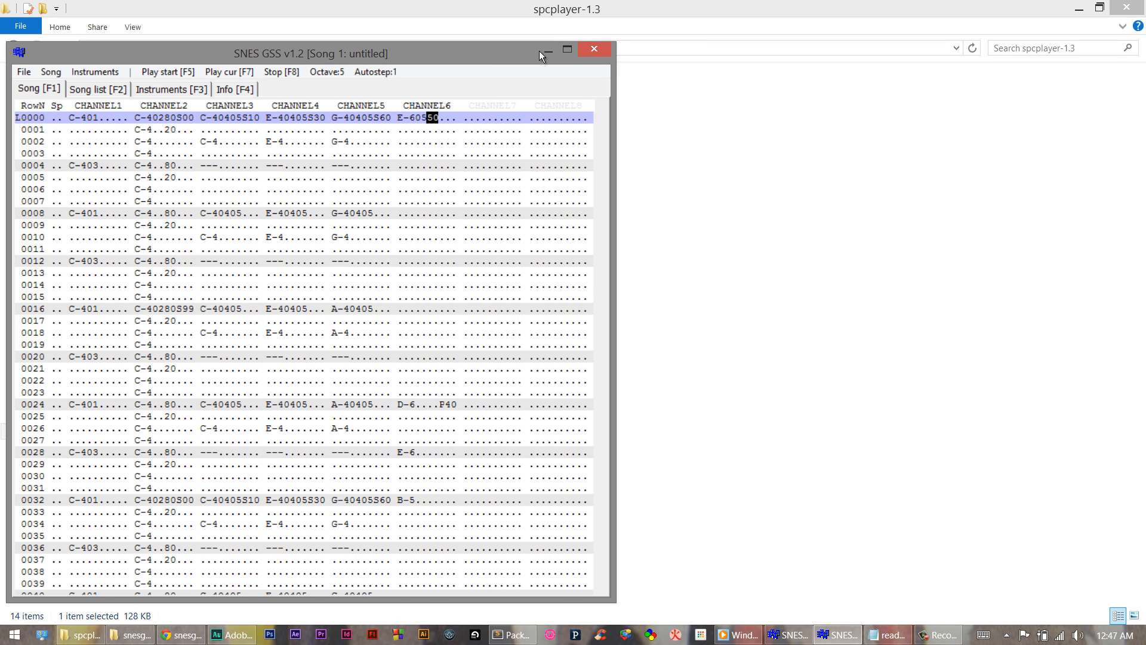
left_click_drag(539, 52, 836, 38)
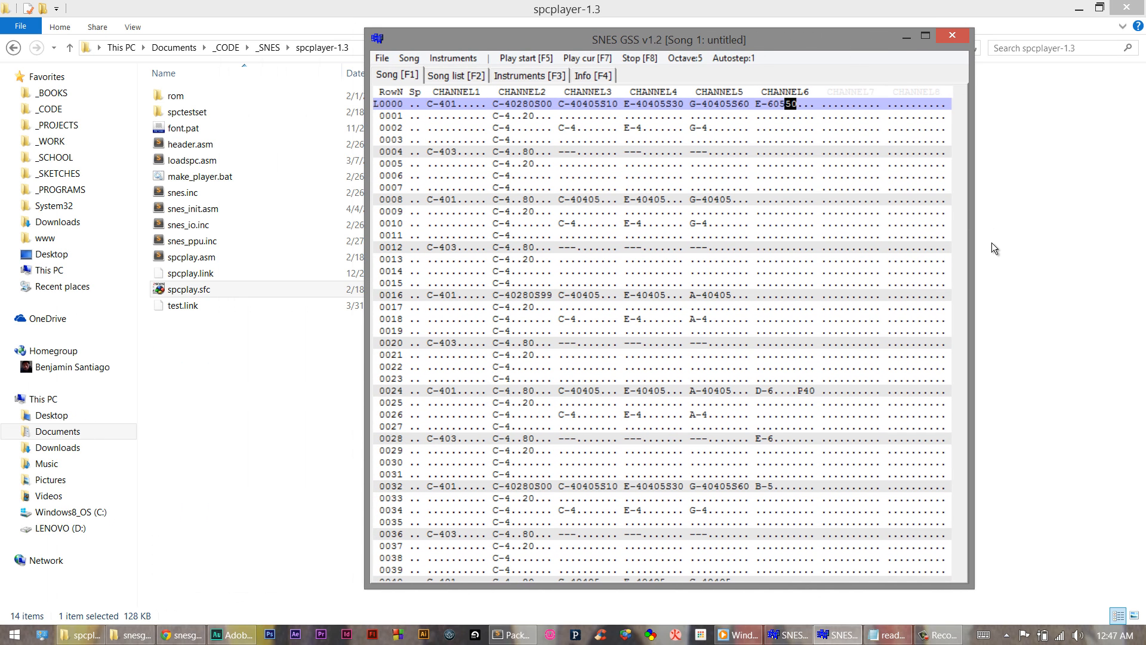